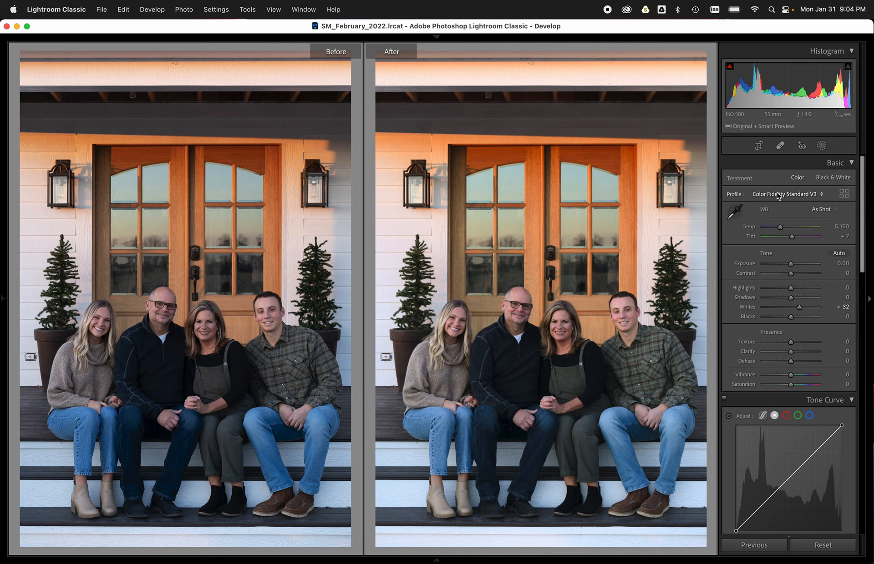
Examine the HSL hue, saturation and luminance adjustments on the family portrait.
{"action": "scroll", "coordinate": [774, 268], "scroll_direction": "down", "scroll_amount": 10}
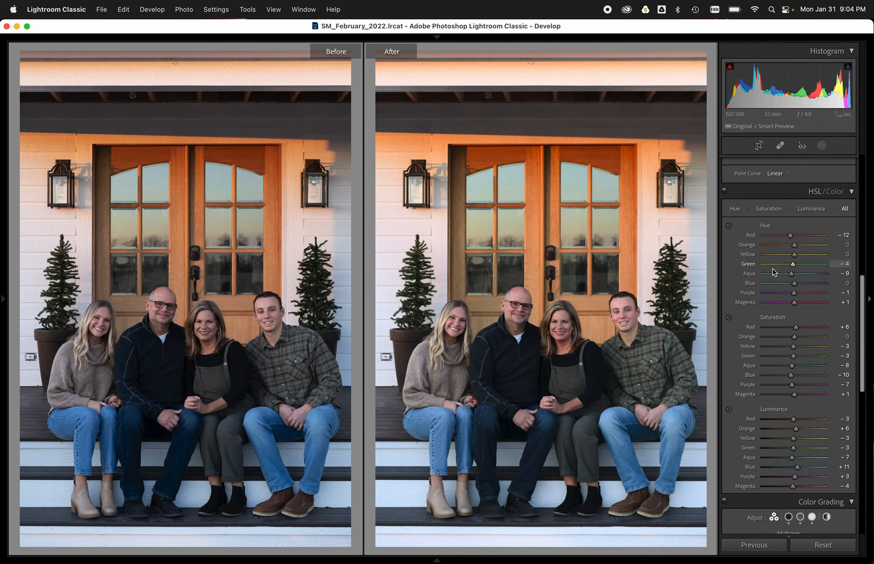
{"action": "scroll", "coordinate": [772, 273], "scroll_direction": "down", "scroll_amount": 1}
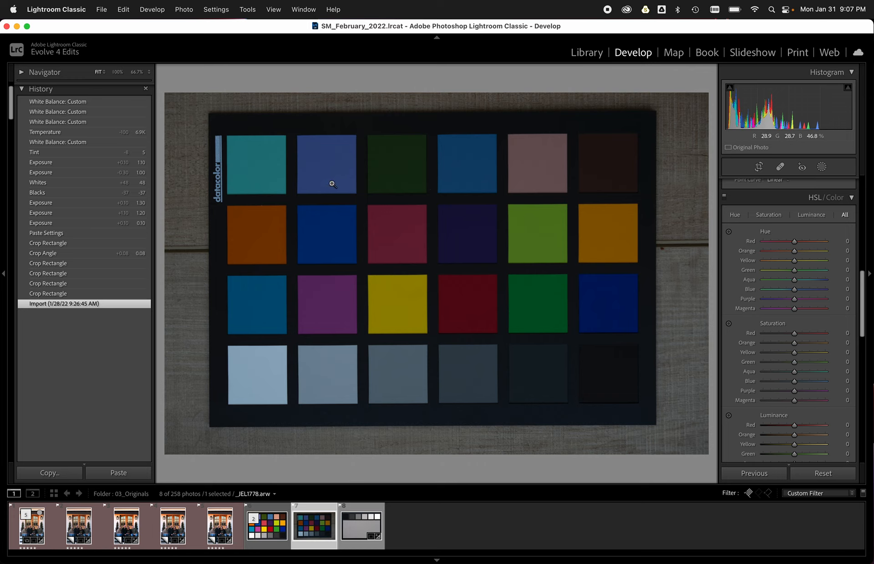
Restore the color chart photo's most recent history state and sample its white balance from the third gray patch in the bottom row.
{"action": "left_click", "coordinate": [65, 256]}
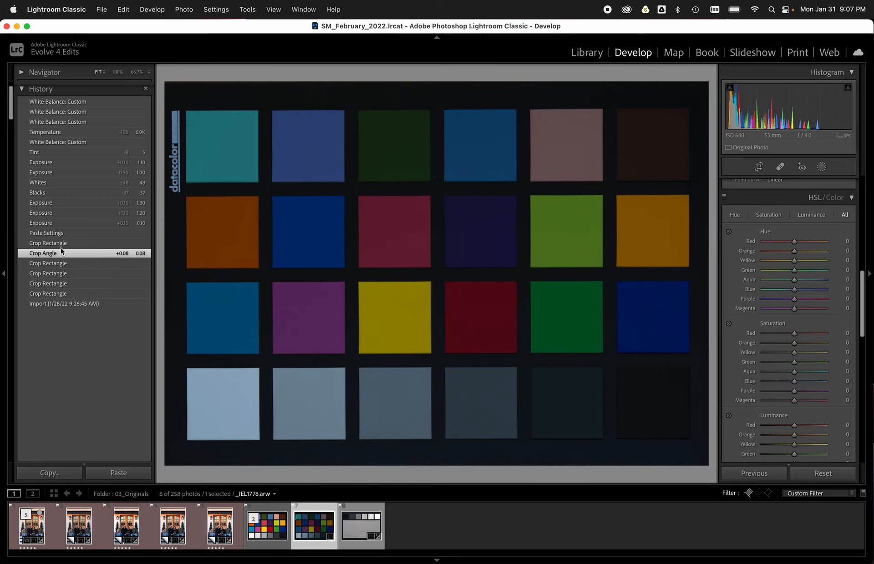
{"action": "left_click", "coordinate": [53, 234]}
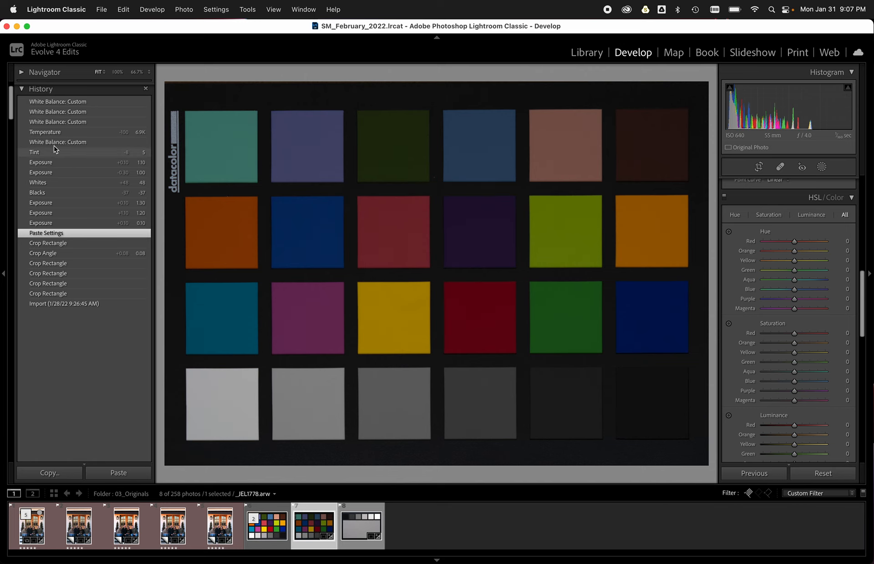
{"action": "left_click", "coordinate": [55, 102]}
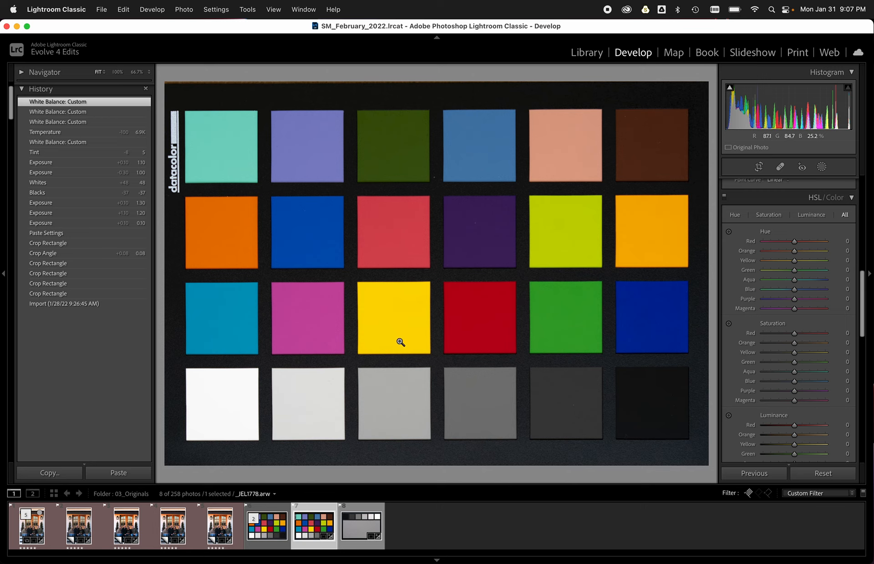
{"action": "key", "text": "w"}
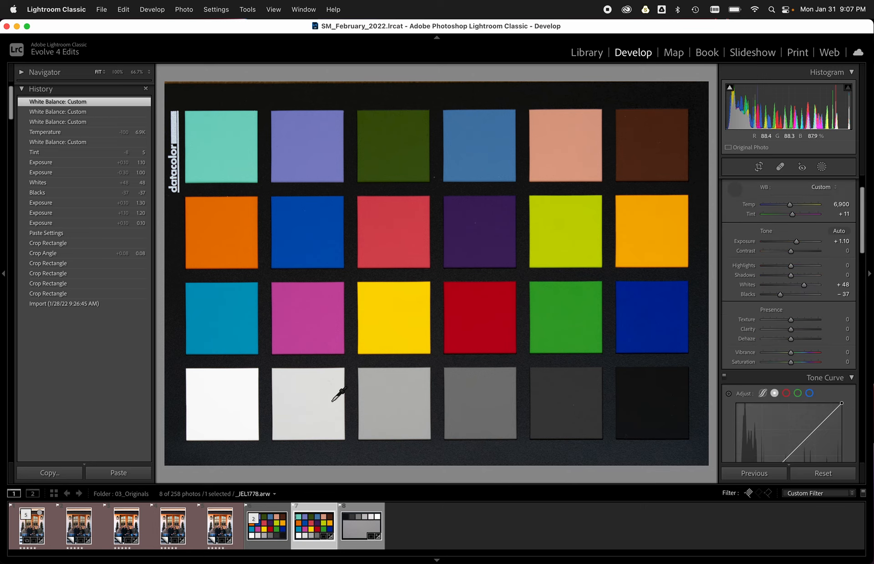
{"action": "left_click", "coordinate": [387, 411]}
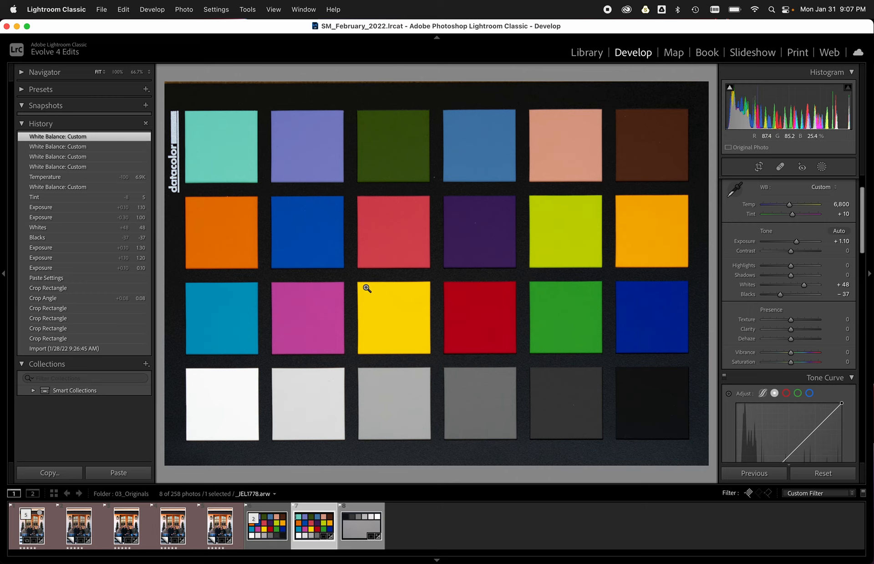
Send the color chart photo to SpyderCheckr as a TIFF copy with Lightroom adjustments, Adobe RGB (1998), 16 bits/component.
{"action": "left_click", "coordinate": [153, 6]}
{"action": "mouse_move", "coordinate": [173, 7]}
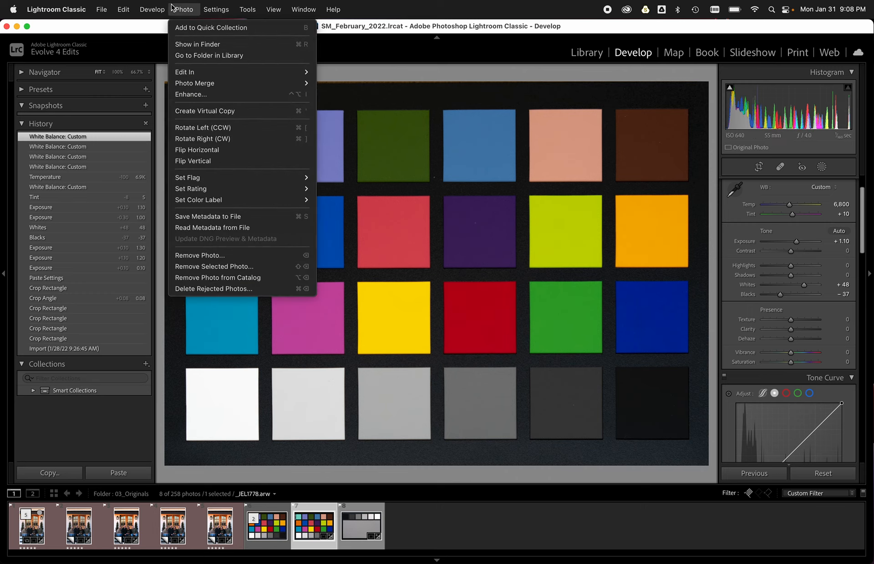
{"action": "mouse_move", "coordinate": [309, 71]}
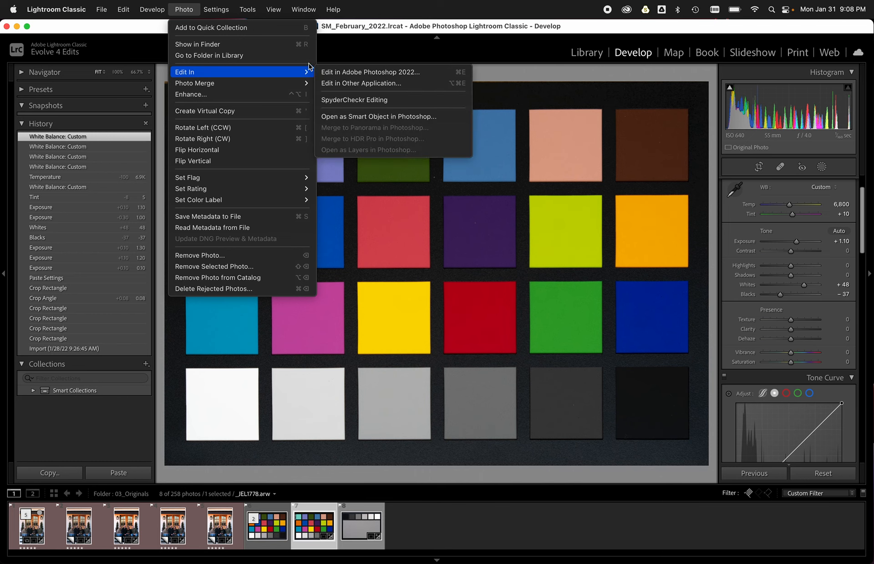
{"action": "left_click", "coordinate": [382, 100]}
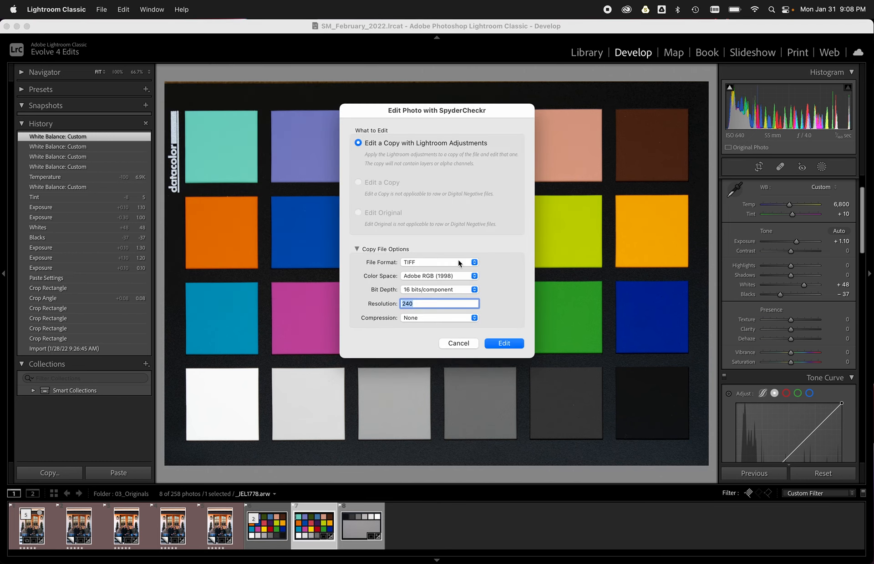
{"action": "left_click", "coordinate": [416, 262]}
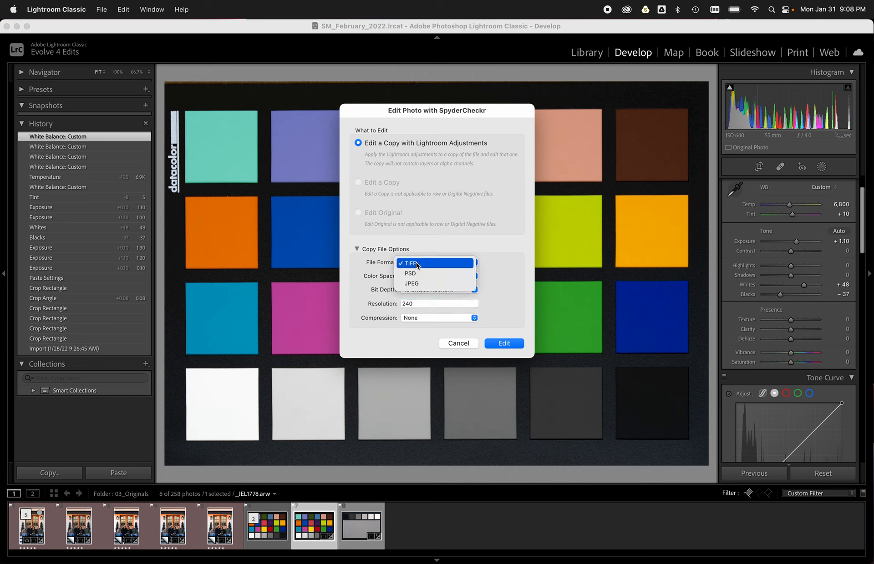
{"action": "left_click", "coordinate": [381, 268]}
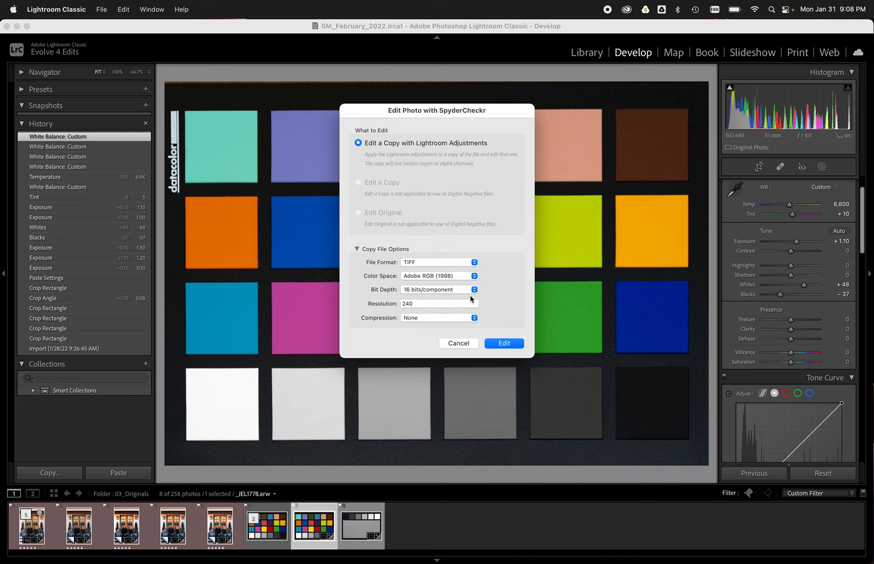
{"action": "left_click", "coordinate": [503, 343]}
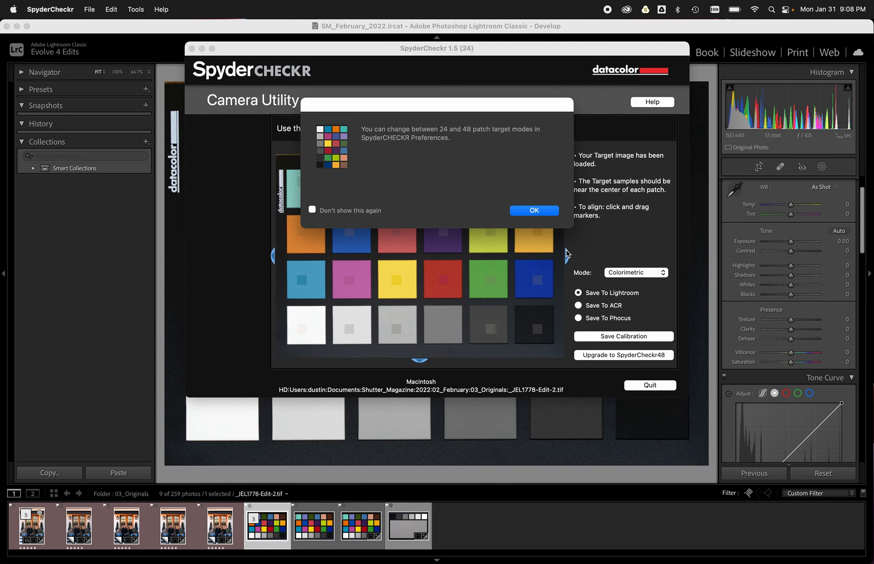
Dismiss the target mode notice in SpyderCheckr and align the sample markers with the centers of the color patches.
{"action": "left_click", "coordinate": [372, 211]}
{"action": "left_click", "coordinate": [556, 211]}
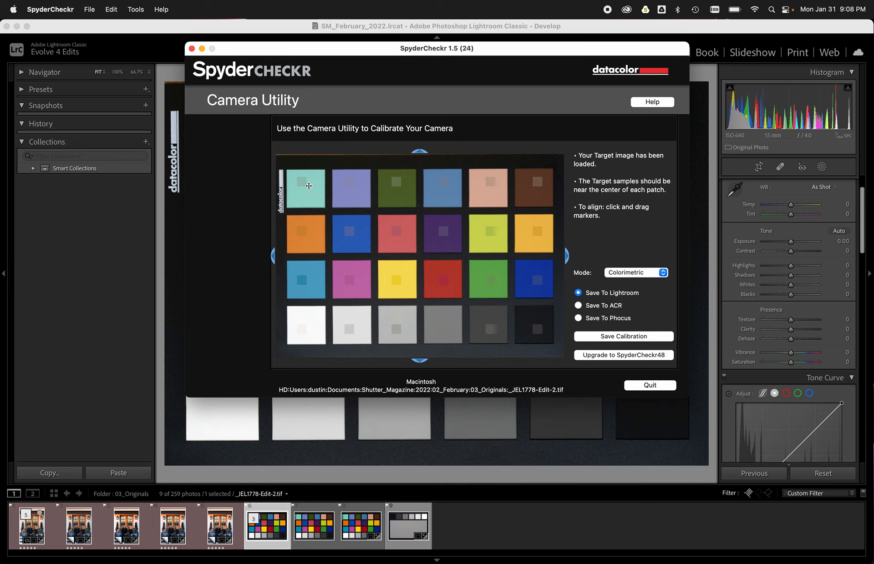
{"action": "mouse_move", "coordinate": [301, 182]}
{"action": "left_mouse_down"}
{"action": "mouse_move", "coordinate": [267, 147]}
{"action": "mouse_move", "coordinate": [288, 160]}
{"action": "left_mouse_up"}
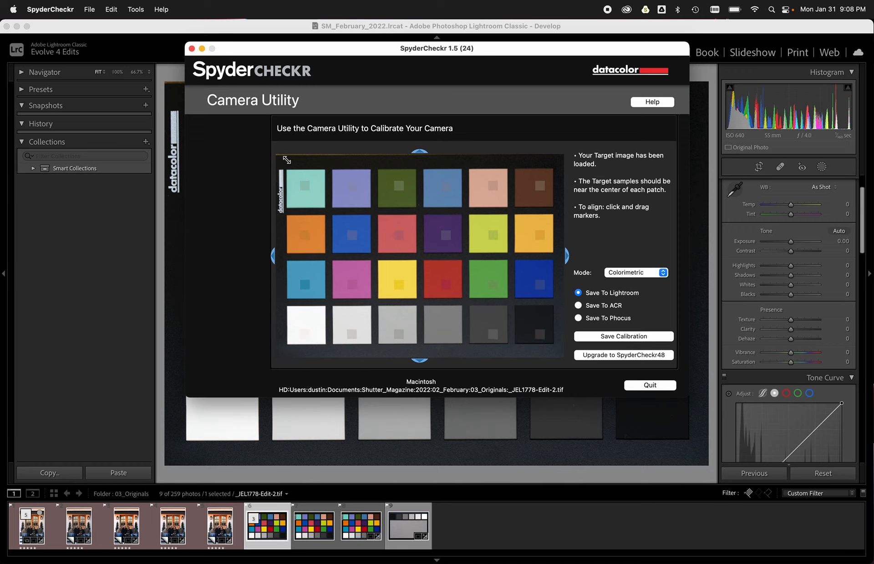
{"action": "left_click_drag", "start_coordinate": [305, 338], "coordinate": [304, 331]}
{"action": "left_click_drag", "start_coordinate": [419, 159], "coordinate": [419, 168]}
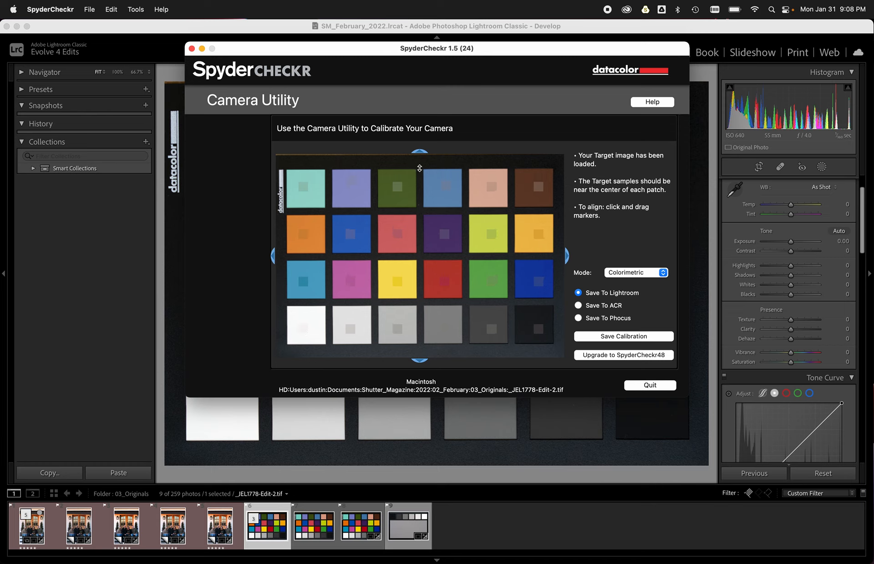
{"action": "left_click_drag", "start_coordinate": [556, 265], "coordinate": [552, 264]}
{"action": "left_click_drag", "start_coordinate": [349, 191], "coordinate": [349, 190]}
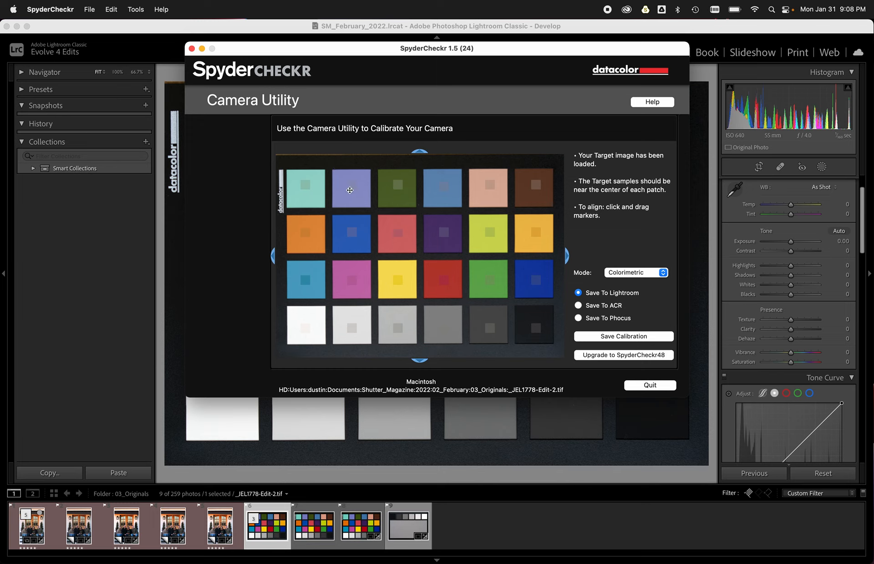
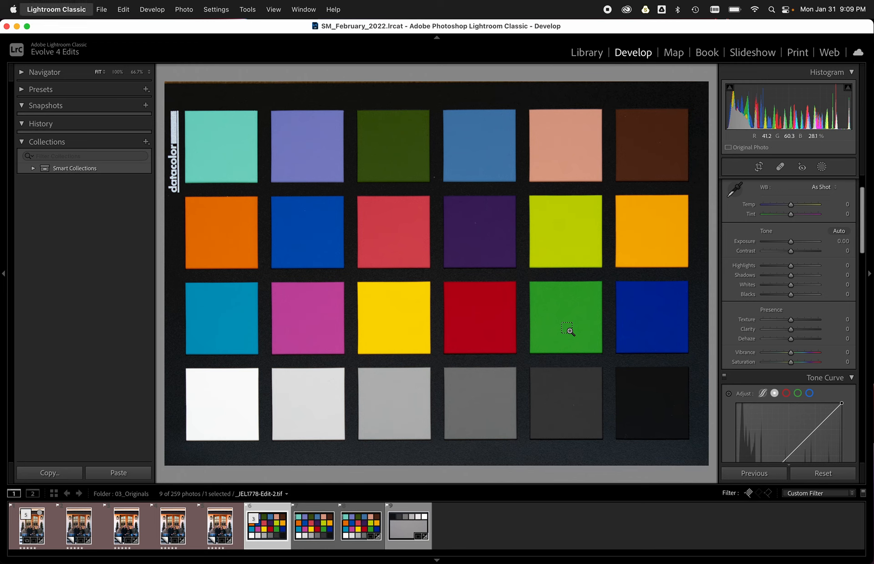
Quit and relaunch Lightroom Classic.
{"action": "left_click", "coordinate": [544, 201]}
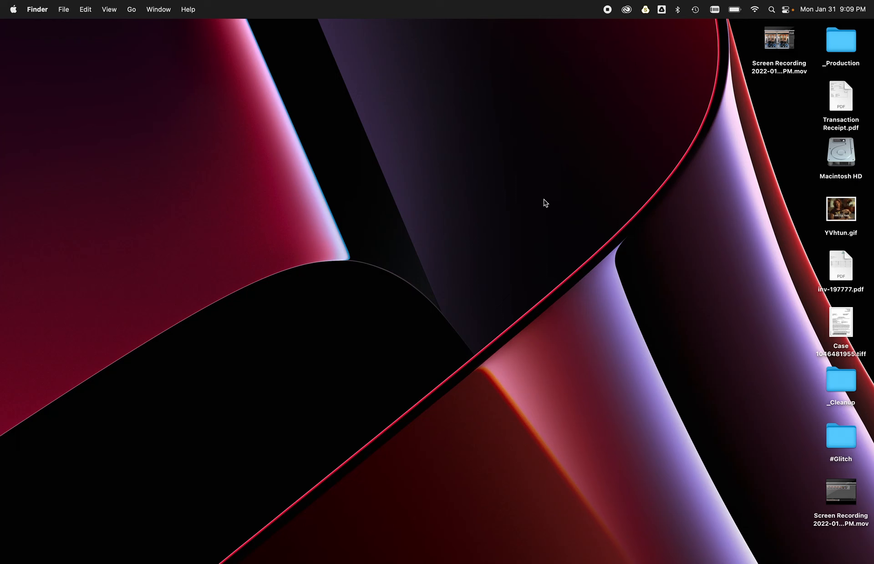
{"action": "mouse_move", "coordinate": [413, 546]}
{"action": "left_click", "coordinate": [394, 546]}
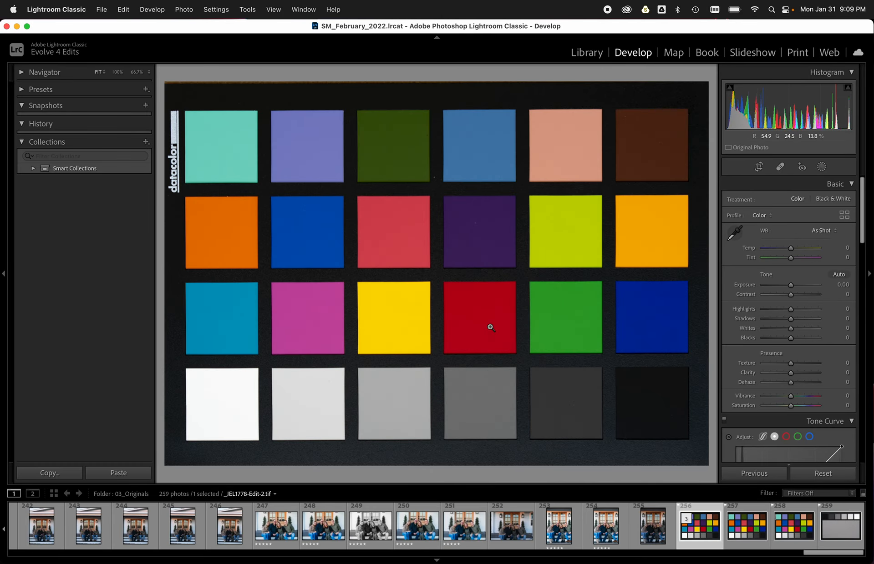
Switch to the Library grid, filter it by attribute to the flagged photos and clear the selection.
{"action": "key", "text": "g"}
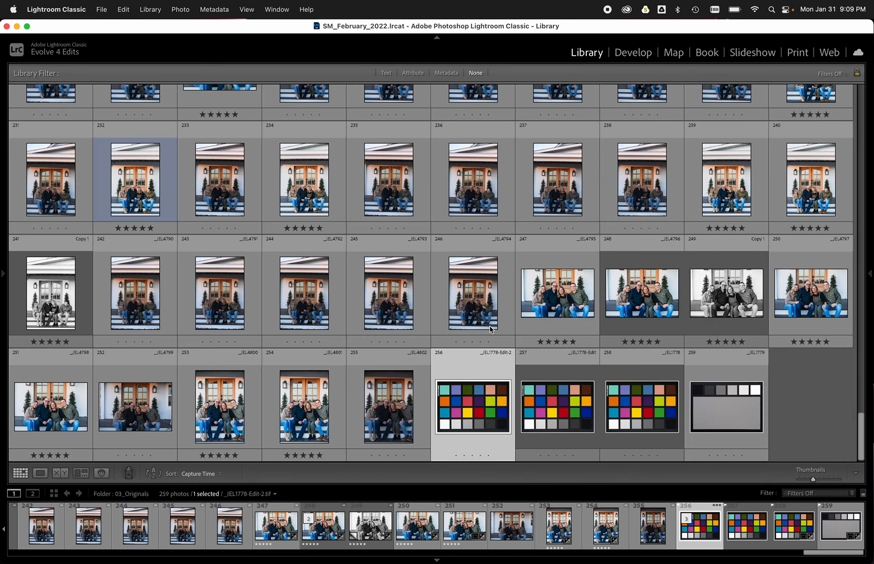
{"action": "left_click", "coordinate": [413, 73]}
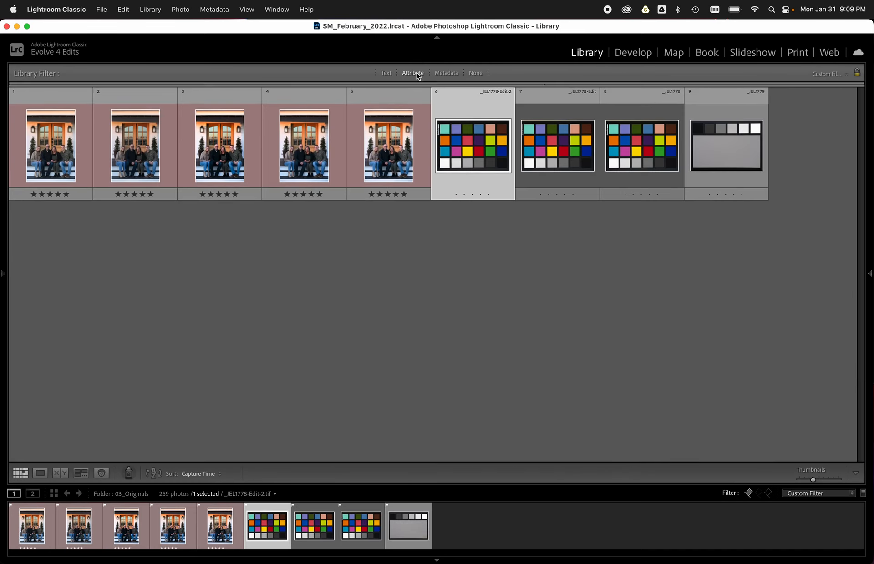
{"action": "left_click", "coordinate": [205, 262]}
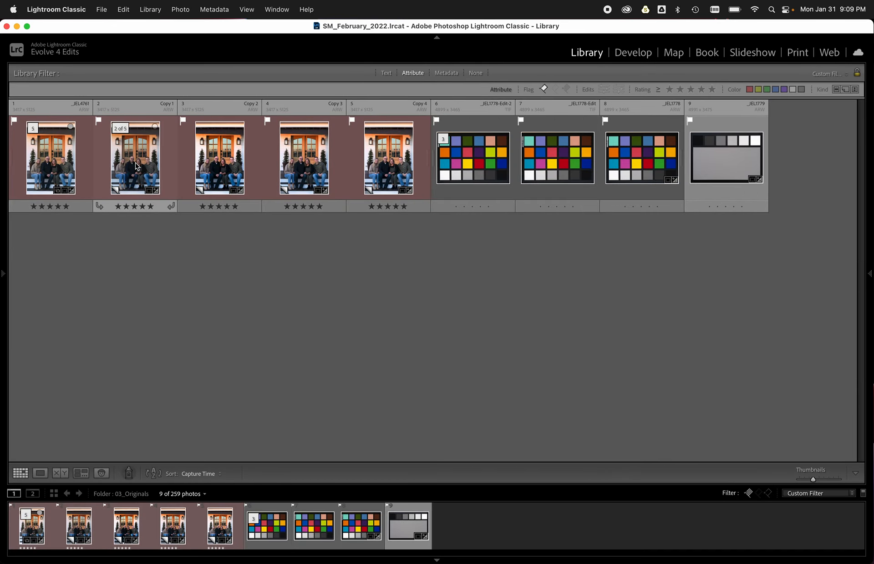
Open Copy 1 of the family portrait in the Develop module and dismiss the preset conversion notice.
{"action": "double_click", "coordinate": [135, 166]}
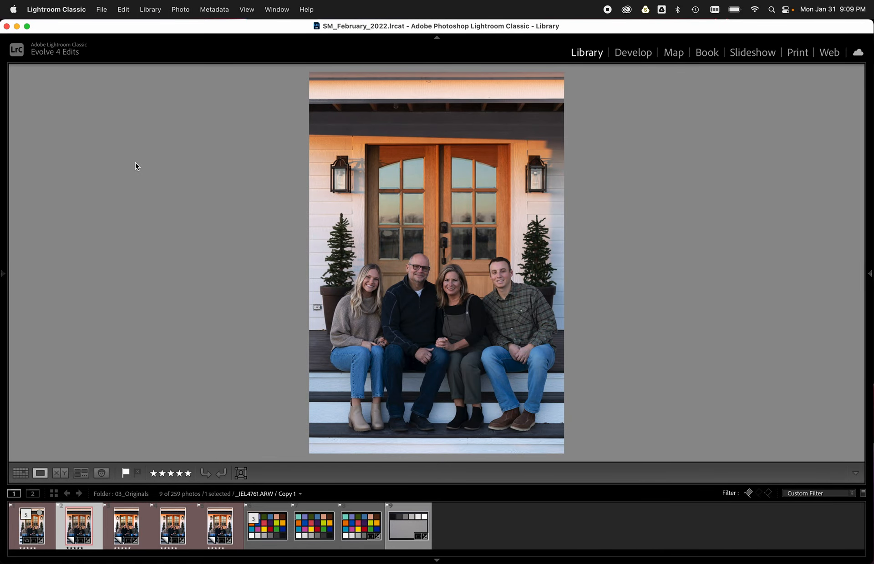
{"action": "key", "text": "d"}
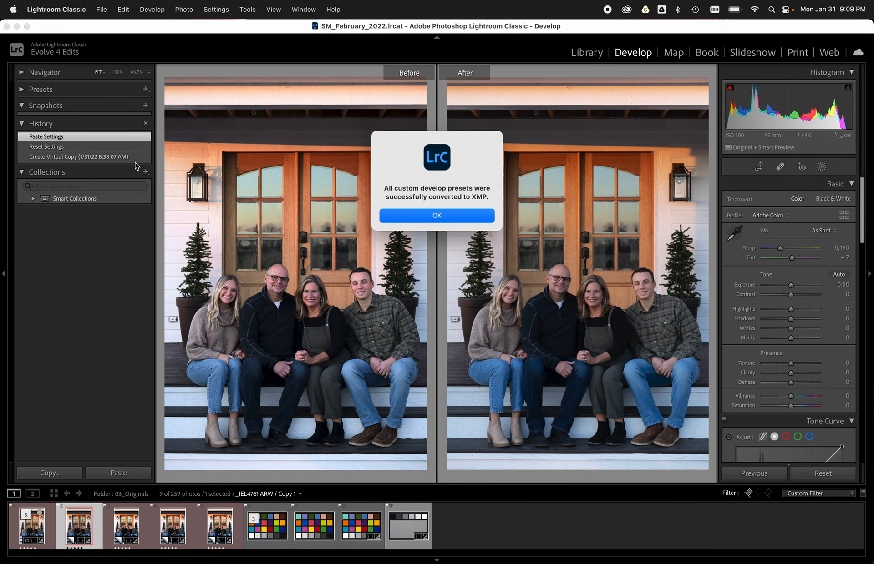
{"action": "left_click", "coordinate": [434, 216]}
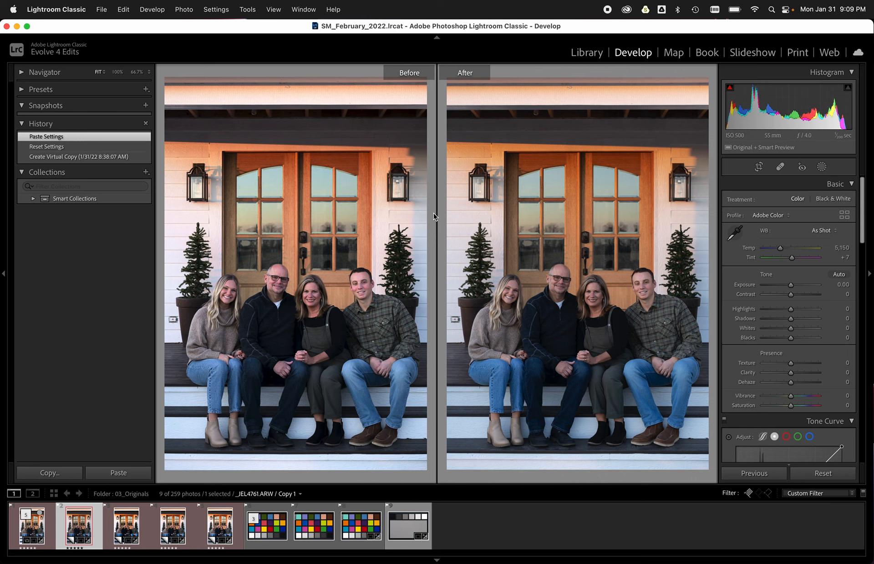
Move the ColorCheckr 01312022 preset from User Presets to My Presets and collapse the User Presets group.
{"action": "left_click", "coordinate": [41, 89]}
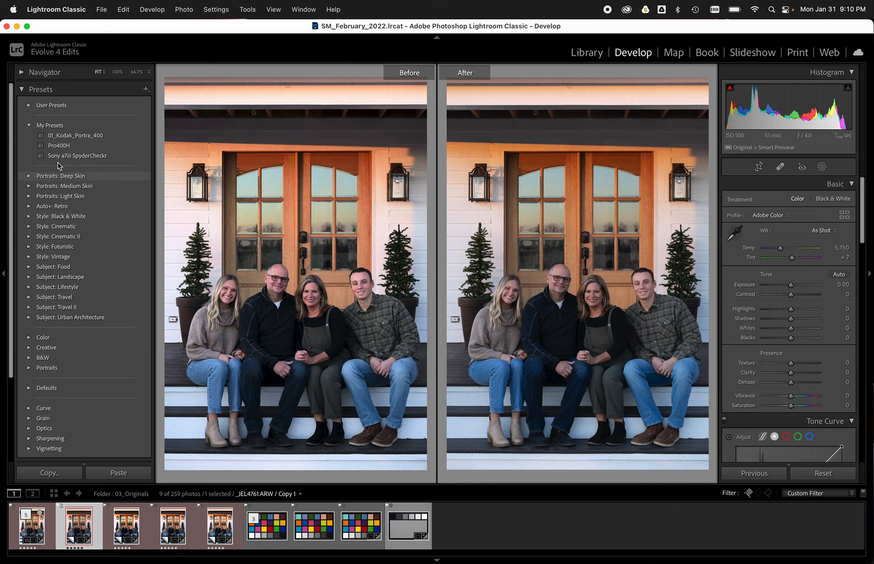
{"action": "left_click", "coordinate": [29, 106]}
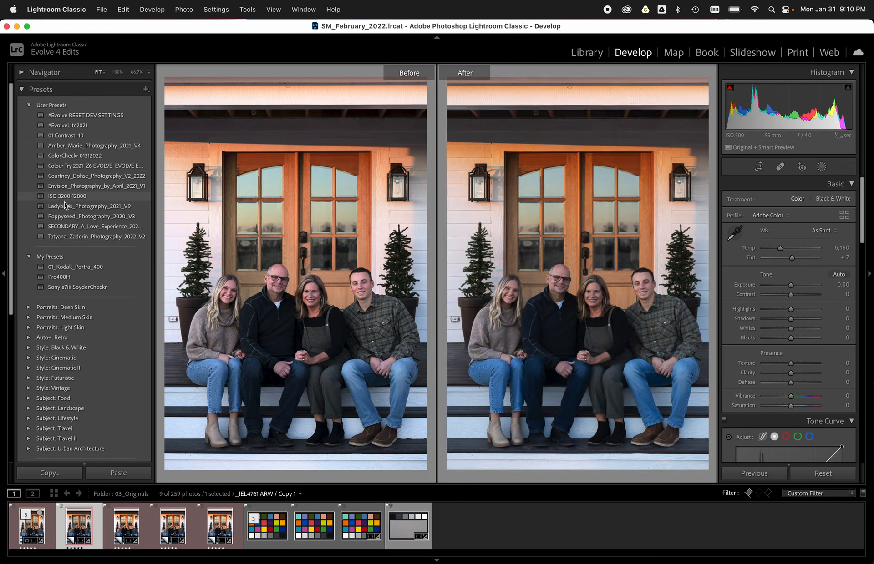
{"action": "left_click_drag", "start_coordinate": [67, 159], "coordinate": [64, 256]}
{"action": "left_click", "coordinate": [30, 106]}
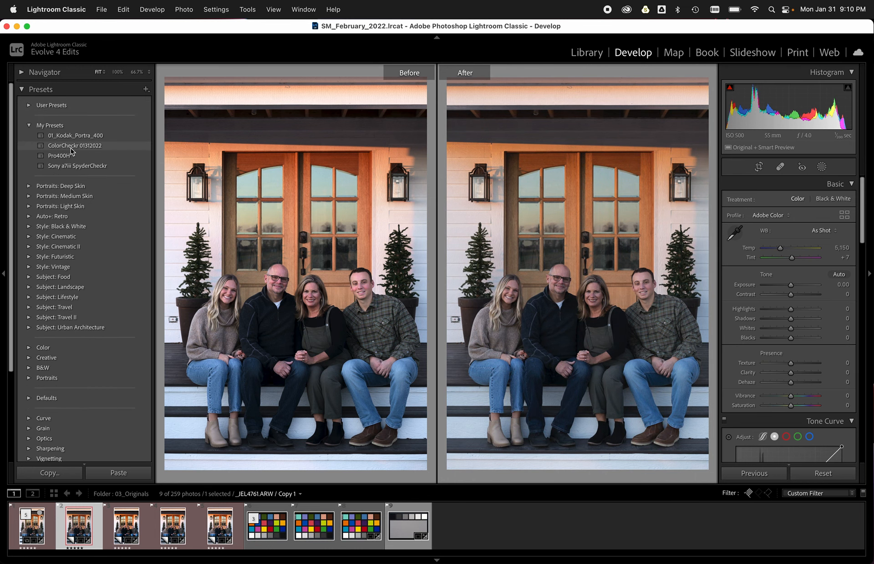
Apply the ColorCheckr 01312022 preset to the family portrait and toggle its HSL adjustments to compare the effect.
{"action": "left_click", "coordinate": [71, 146]}
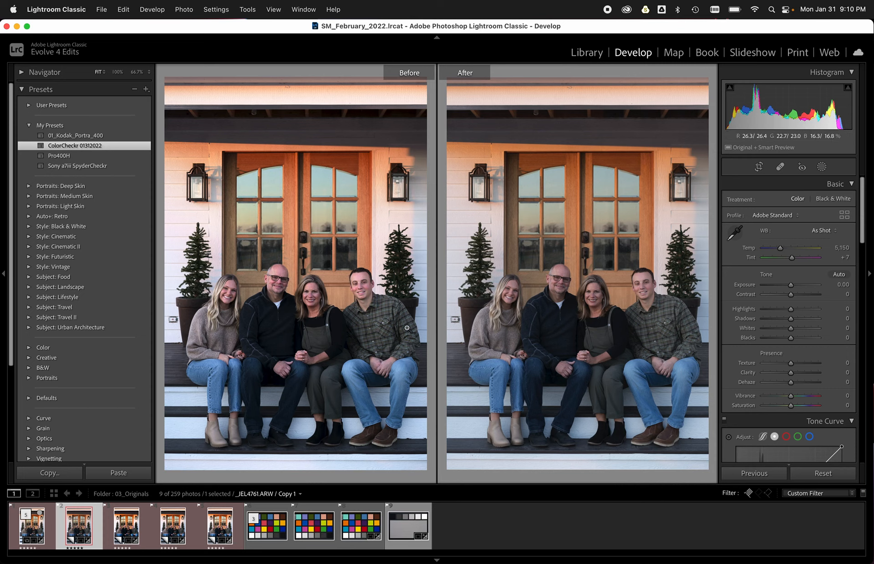
{"action": "scroll", "coordinate": [810, 348], "scroll_direction": "down", "scroll_amount": 10}
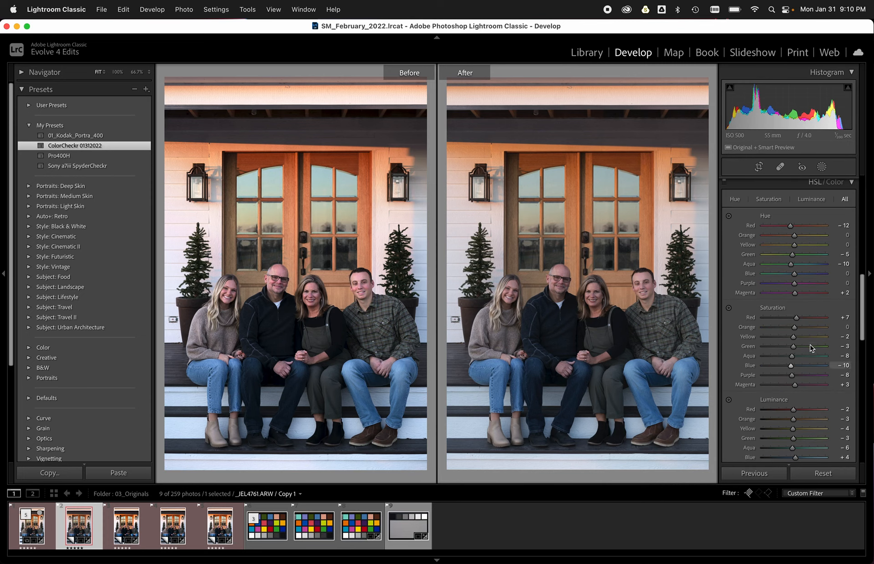
{"action": "scroll", "coordinate": [810, 349], "scroll_direction": "up", "scroll_amount": 1}
{"action": "left_click", "coordinate": [723, 204]}
{"action": "left_click", "coordinate": [724, 204]}
{"action": "left_click", "coordinate": [723, 204]}
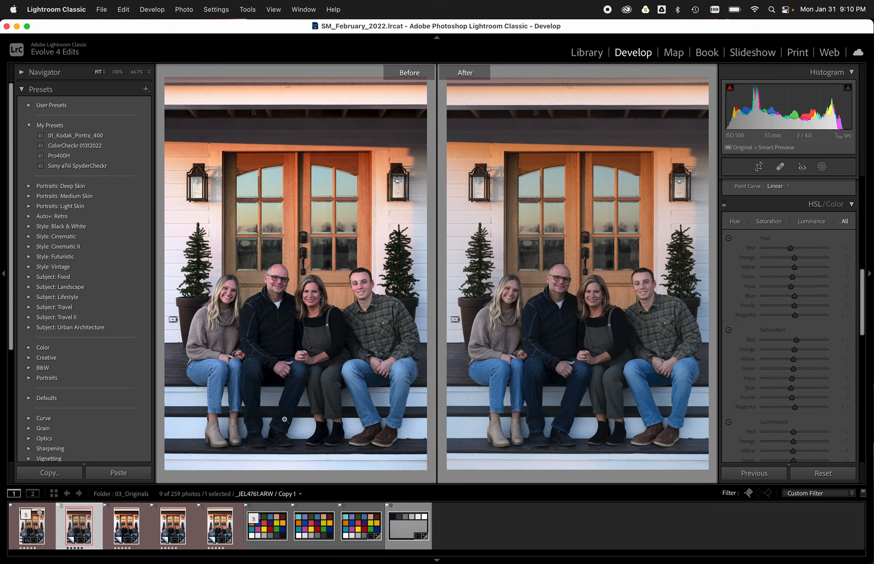
Try swapping the portrait's Before and After settings to compare the Basic adjustments, and undo the swap.
{"action": "key", "text": "t"}
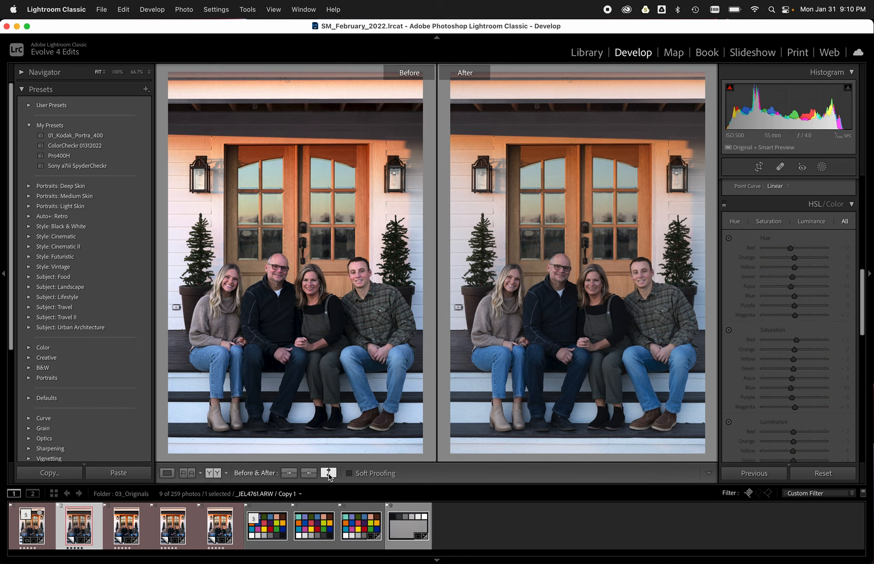
{"action": "left_click", "coordinate": [328, 473]}
{"action": "scroll", "coordinate": [810, 364], "scroll_direction": "up", "scroll_amount": 10}
{"action": "scroll", "coordinate": [838, 397], "scroll_direction": "down", "scroll_amount": 1}
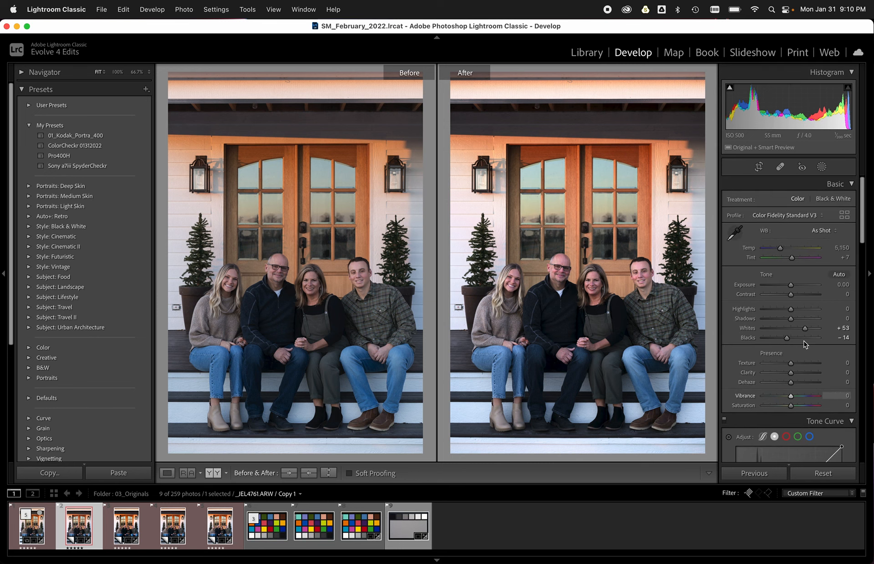
{"action": "key", "text": "super+z"}
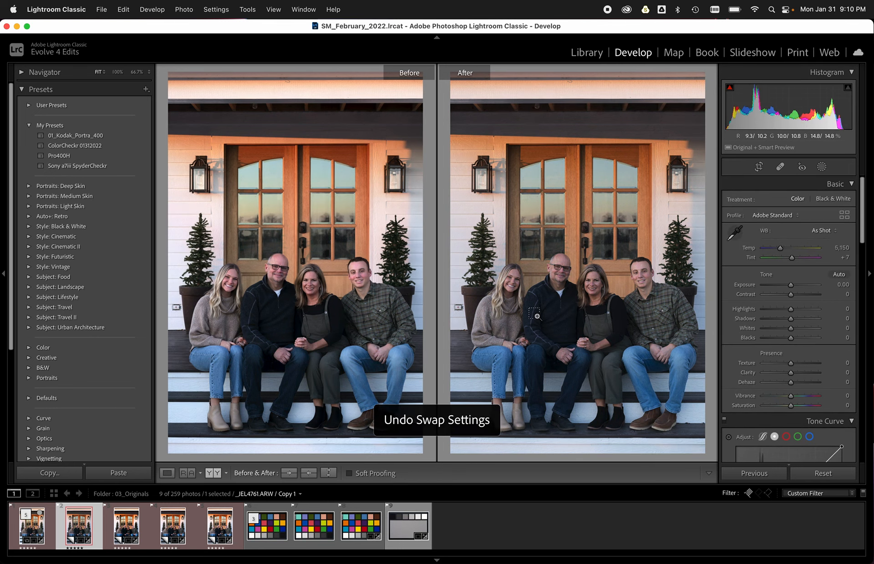
Compare the original portrait with Copy 1, and undo the last two changes on Copy 1 to re-enable its color adjustments.
{"action": "left_click", "coordinate": [32, 531]}
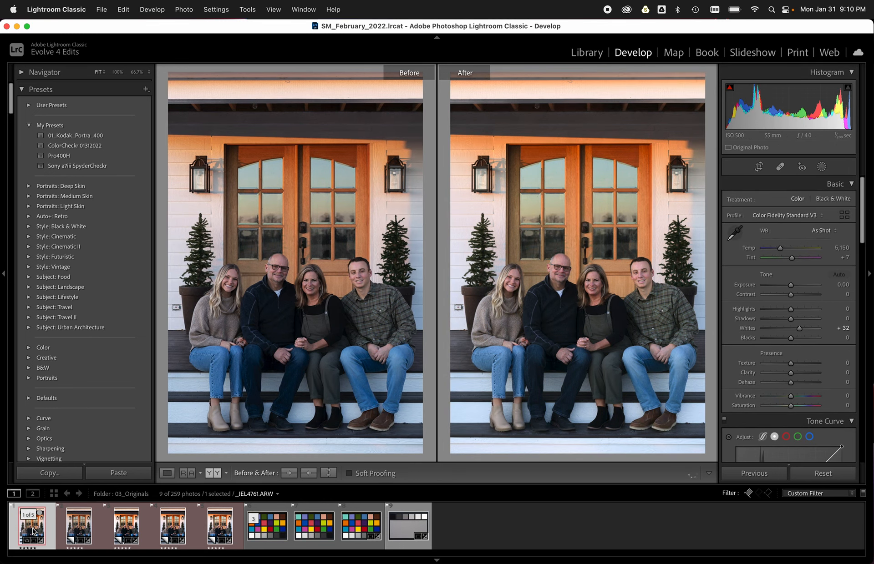
{"action": "left_click", "coordinate": [73, 530]}
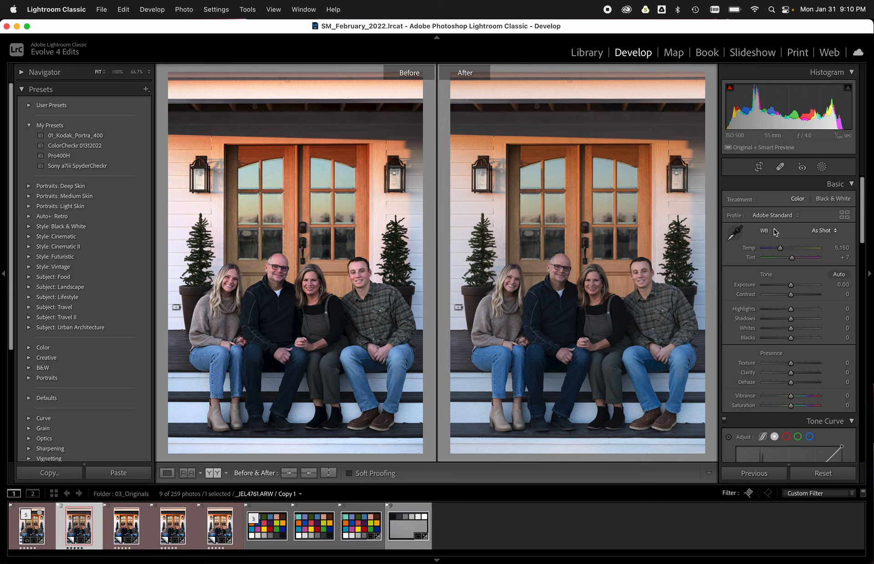
{"action": "key", "text": "Left"}
{"action": "key", "text": "super+z"}
{"action": "key", "text": "super+z"}
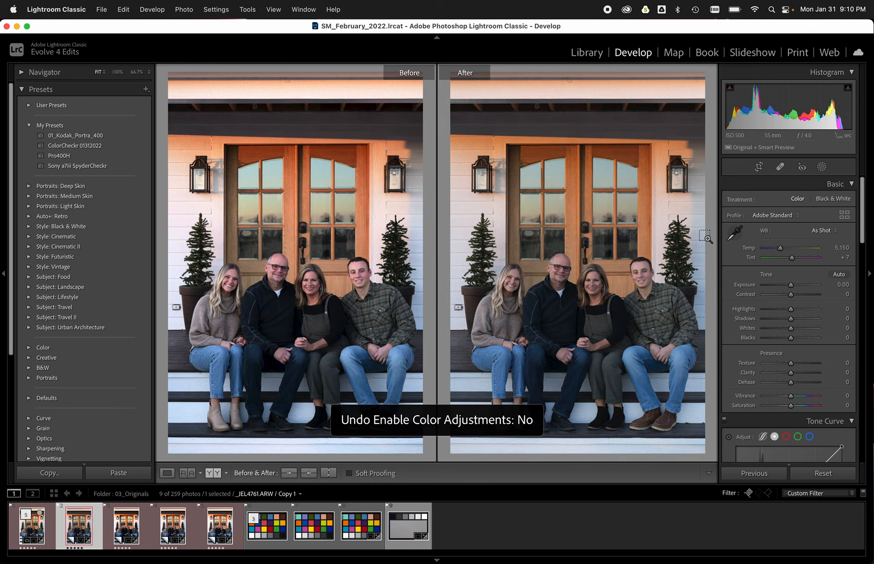
Reset all Hue, Saturation and Luminance adjustments in the HSL settings of Copy 1.
{"action": "scroll", "coordinate": [733, 301], "scroll_direction": "down", "scroll_amount": 15}
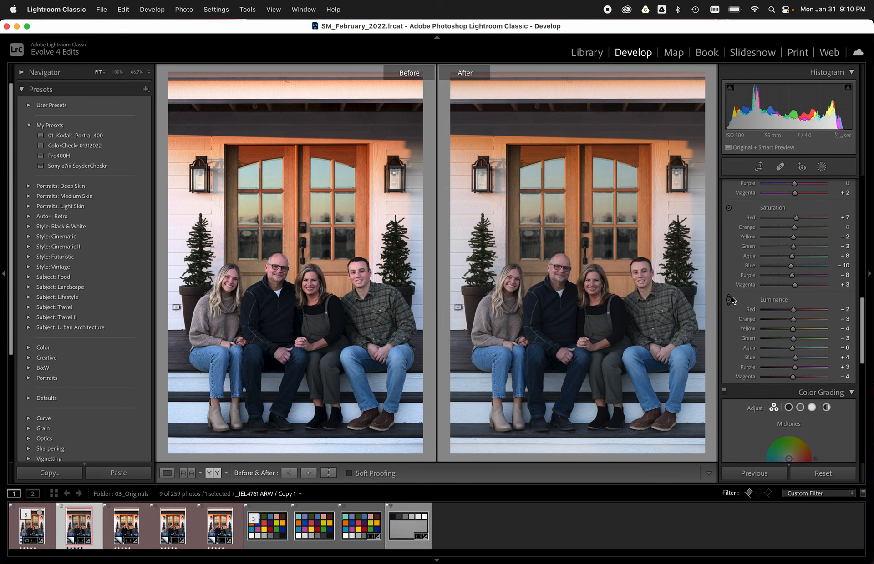
{"action": "scroll", "coordinate": [755, 309], "scroll_direction": "up", "scroll_amount": 5}
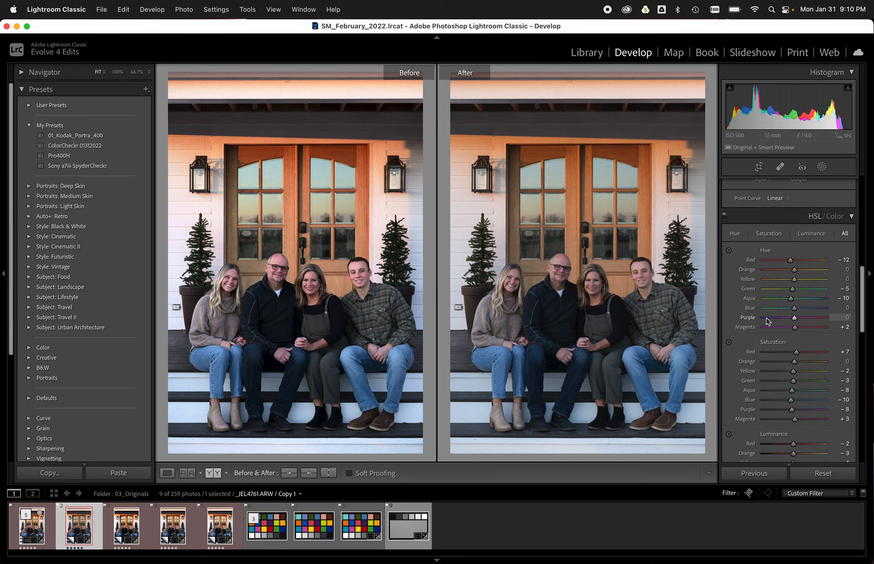
{"action": "left_click", "coordinate": [768, 250], "text": "alt"}
{"action": "left_click", "coordinate": [773, 342], "text": "alt"}
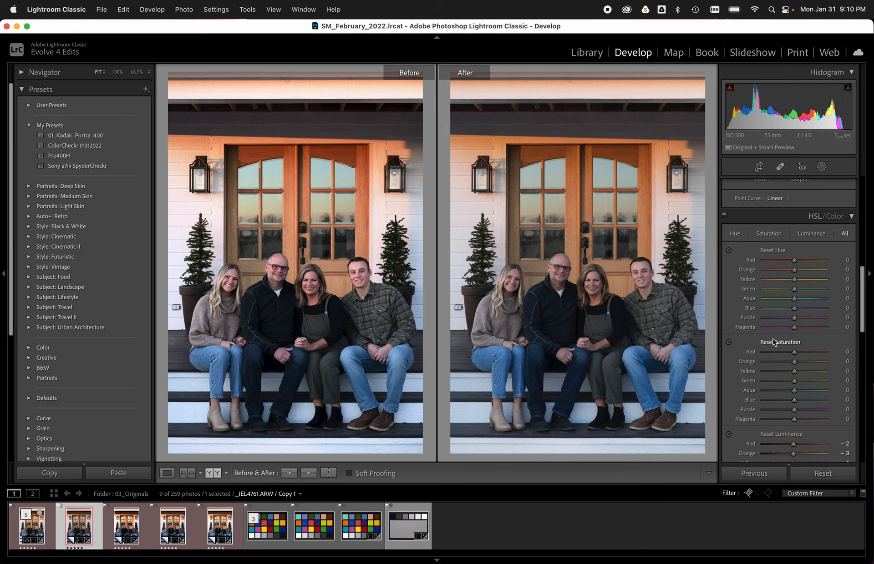
{"action": "scroll", "coordinate": [778, 351], "scroll_direction": "down", "scroll_amount": 3}
{"action": "left_click", "coordinate": [778, 304], "text": "alt"}
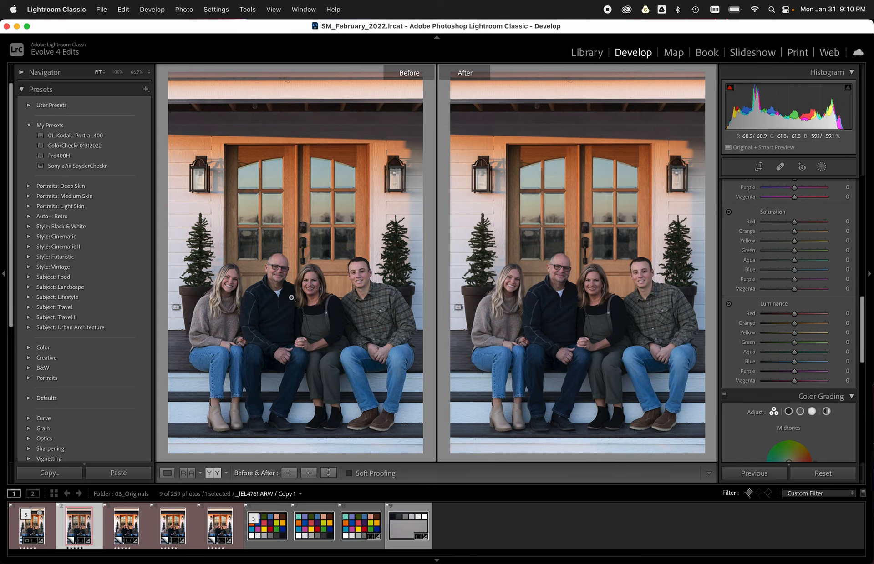
Reapply the ColorCheckr 01312022 preset to Copy 1 and enlarge the preview, leaving only the develop adjustments visible beside it.
{"action": "key", "text": "shift+Tab"}
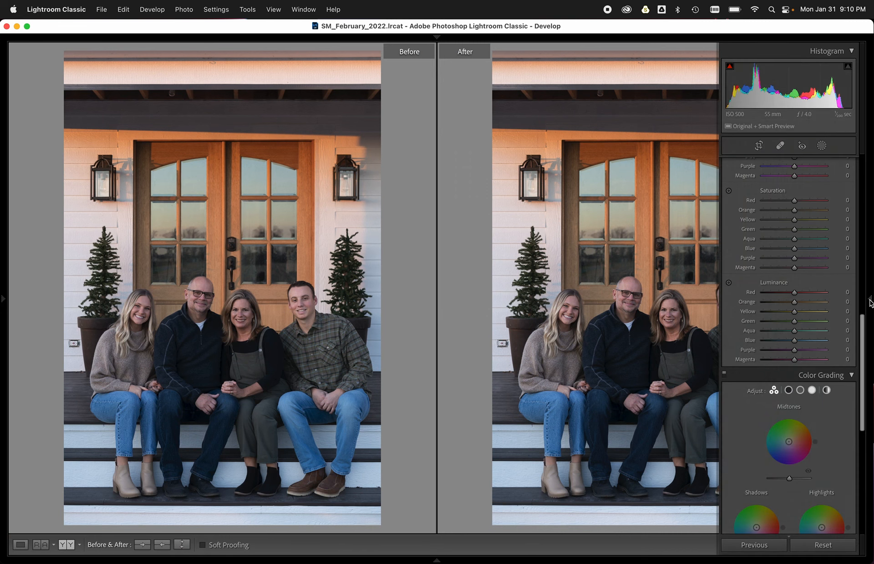
{"action": "left_click", "coordinate": [869, 300]}
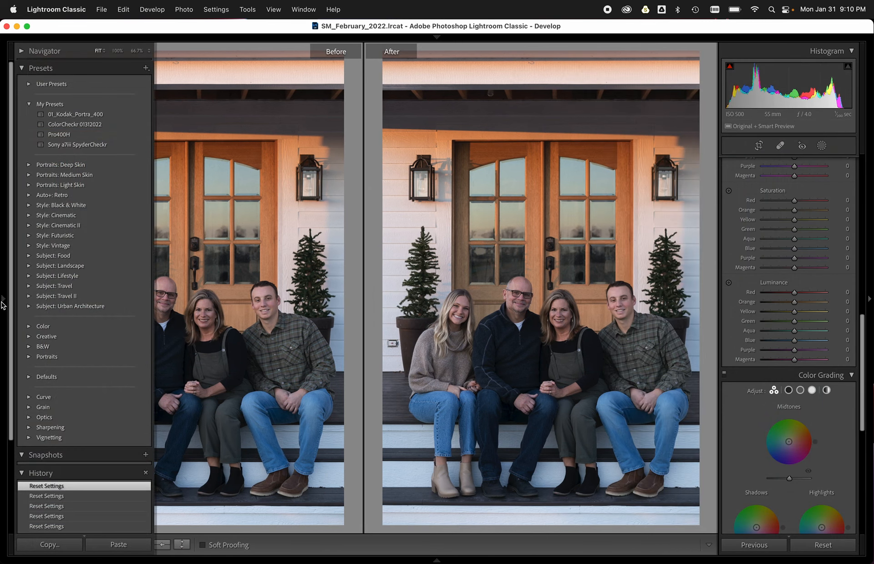
{"action": "left_click", "coordinate": [2, 303]}
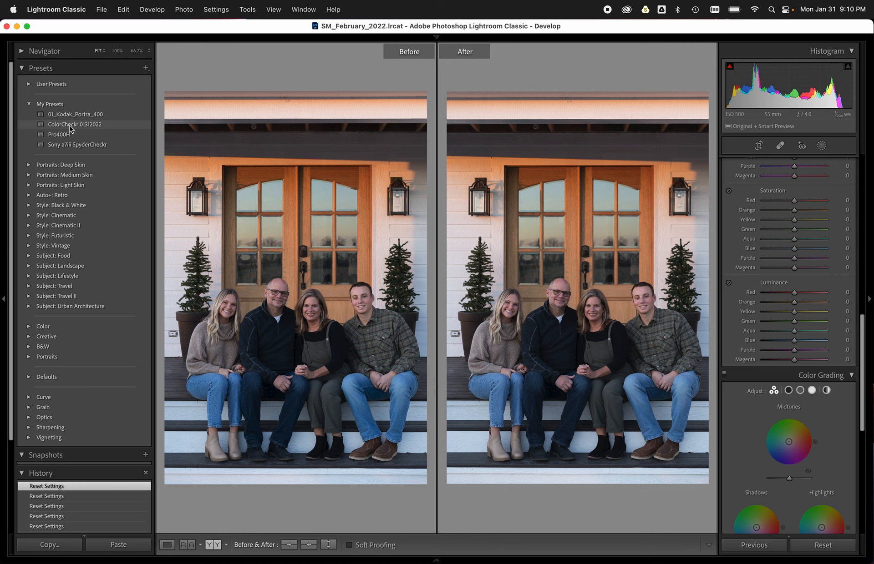
{"action": "left_click", "coordinate": [70, 125]}
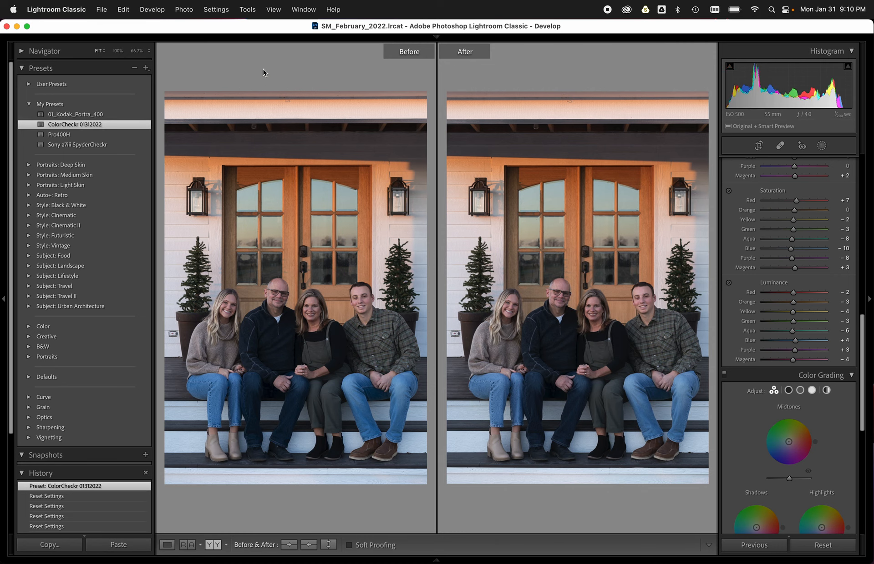
{"action": "left_click", "coordinate": [2, 301]}
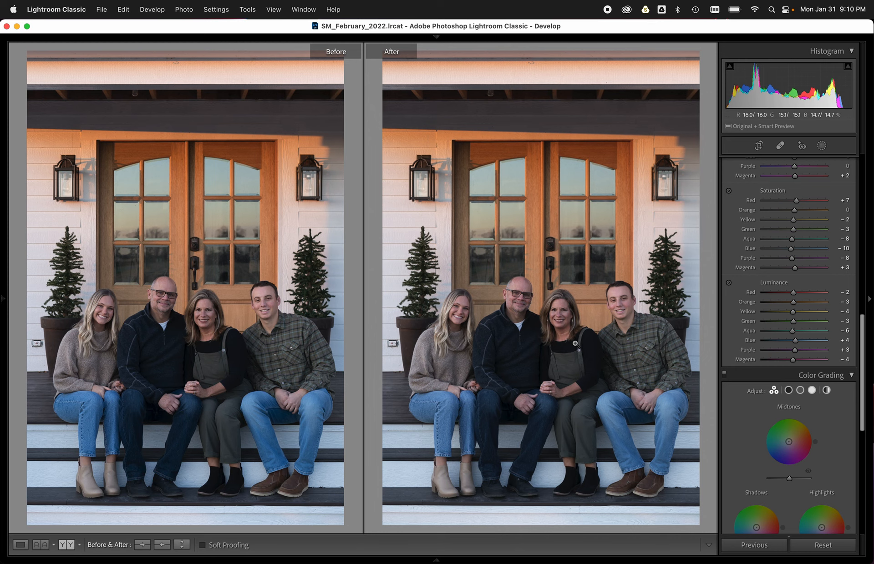
Show the portrait alone without the toolbar and repeatedly toggle between its before and after states.
{"action": "key", "text": "t"}
{"action": "key", "text": "y"}
{"action": "key", "text": "y"}
{"action": "key", "text": "y"}
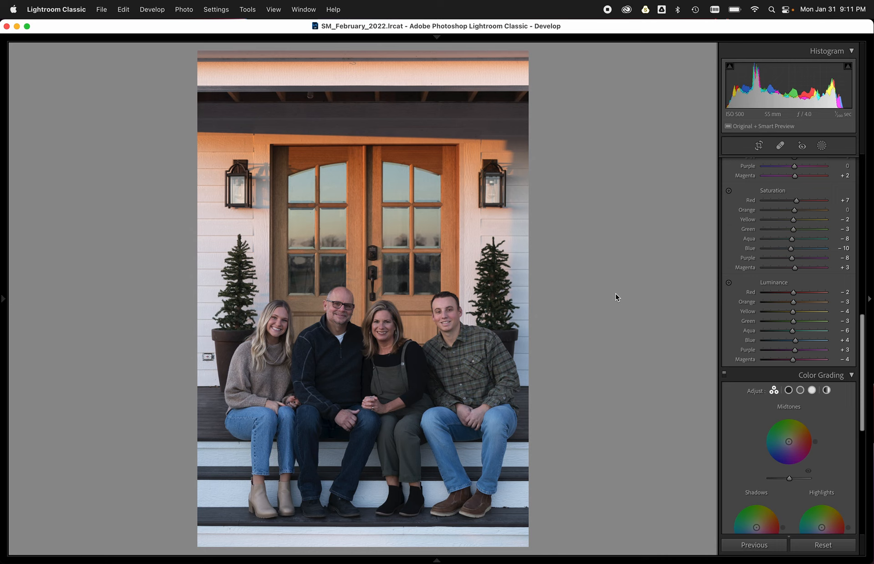
{"action": "key", "text": "backslash"}
{"action": "key", "text": "backslash"}
{"action": "key", "text": "backslash"}
{"action": "key", "text": "backslash"}
{"action": "key", "text": "backslash"}
{"action": "key", "text": "backslash"}
{"action": "key", "text": "backslash"}
{"action": "key", "text": "backslash"}
{"action": "key", "text": "backslash"}
{"action": "key", "text": "backslash"}
{"action": "key", "text": "backslash"}
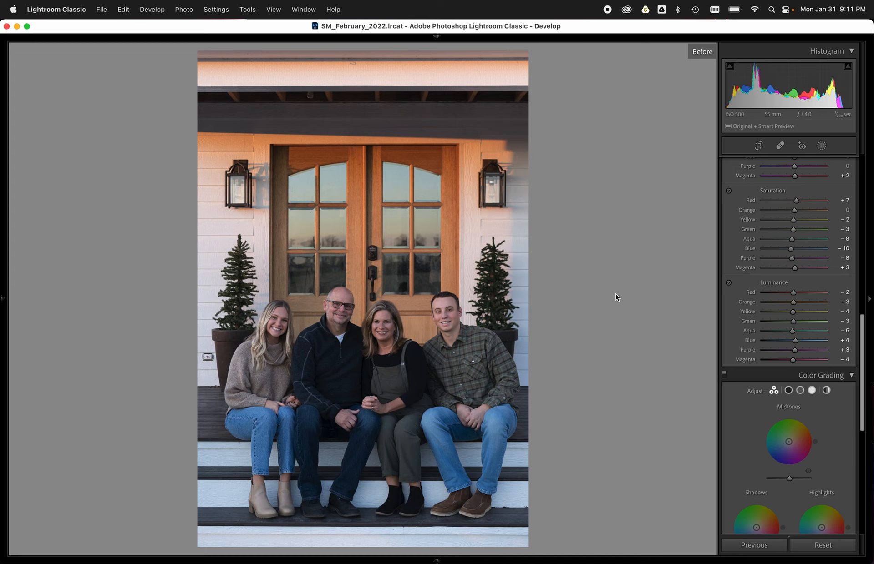
{"action": "key", "text": "backslash"}
{"action": "key", "text": "backslash"}
{"action": "key", "text": "backslash"}
{"action": "key", "text": "backslash"}
{"action": "key", "text": "backslash"}
{"action": "key", "text": "backslash"}
{"action": "key", "text": "backslash"}
Compare the portrait's before and after states side by side, zoom in on the faces, and toggle the comparison in single view.
{"action": "scroll", "coordinate": [840, 295], "scroll_direction": "up", "scroll_amount": 15}
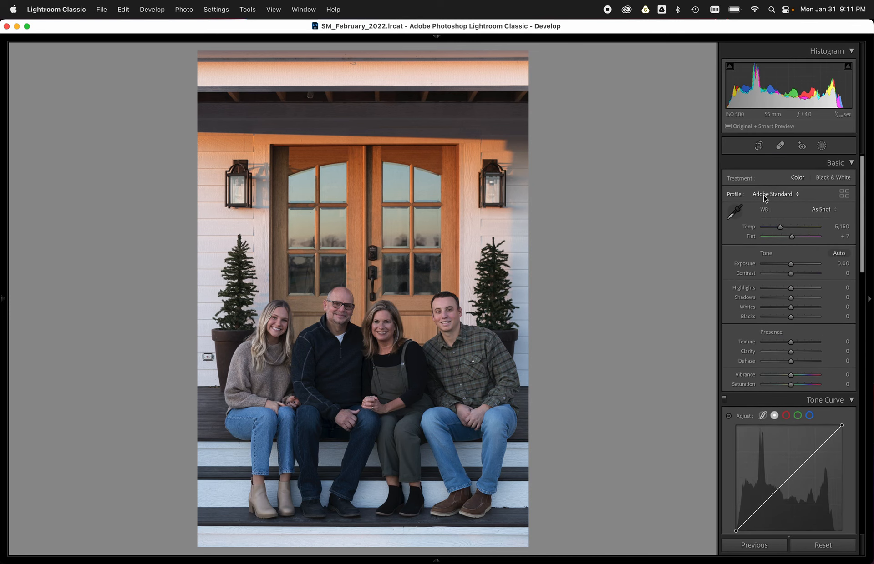
{"action": "key", "text": "y"}
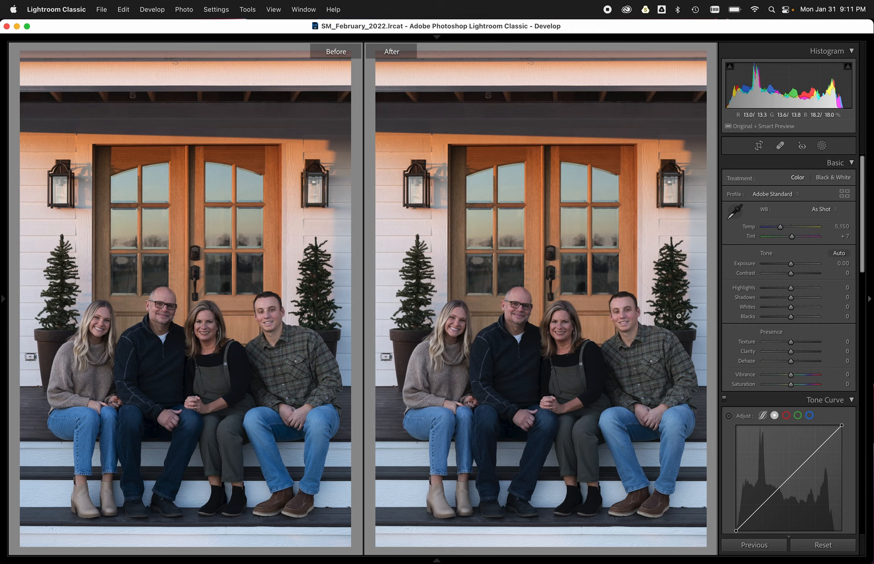
{"action": "left_click", "coordinate": [547, 336]}
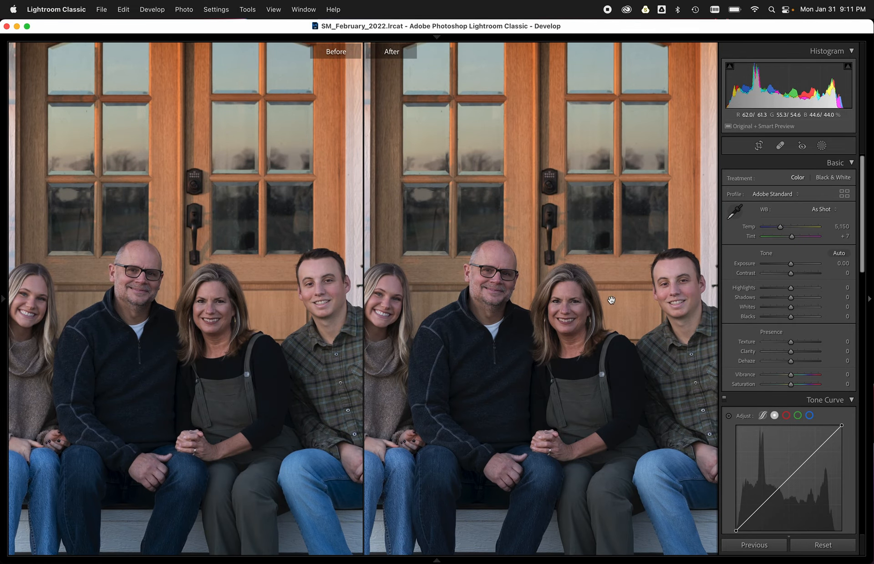
{"action": "scroll", "coordinate": [783, 417], "scroll_direction": "down", "scroll_amount": 5}
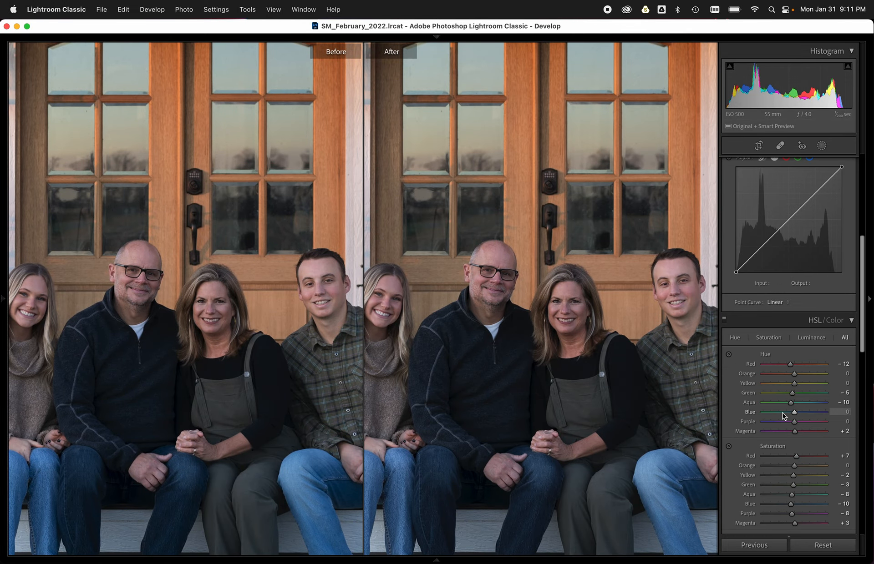
{"action": "key", "text": "y"}
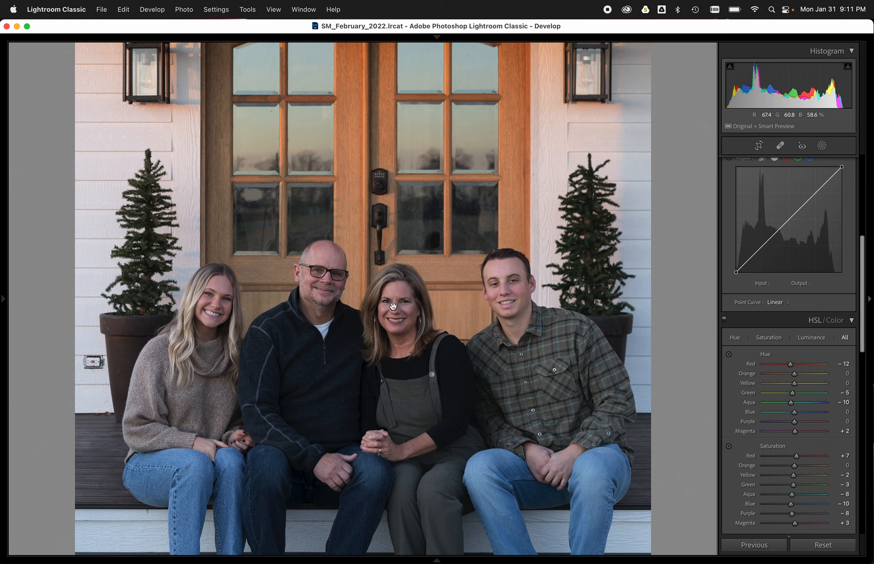
{"action": "key", "text": "backslash"}
{"action": "key", "text": "backslash"}
{"action": "key", "text": "backslash"}
{"action": "key", "text": "backslash"}
{"action": "key", "text": "backslash"}
{"action": "key", "text": "backslash"}
Open the Profile Browser, widen the adjustments area and preview favorite profiles such as Adobe Color, Camera Portrait and Camera Standard.
{"action": "scroll", "coordinate": [738, 197], "scroll_direction": "up", "scroll_amount": 6}
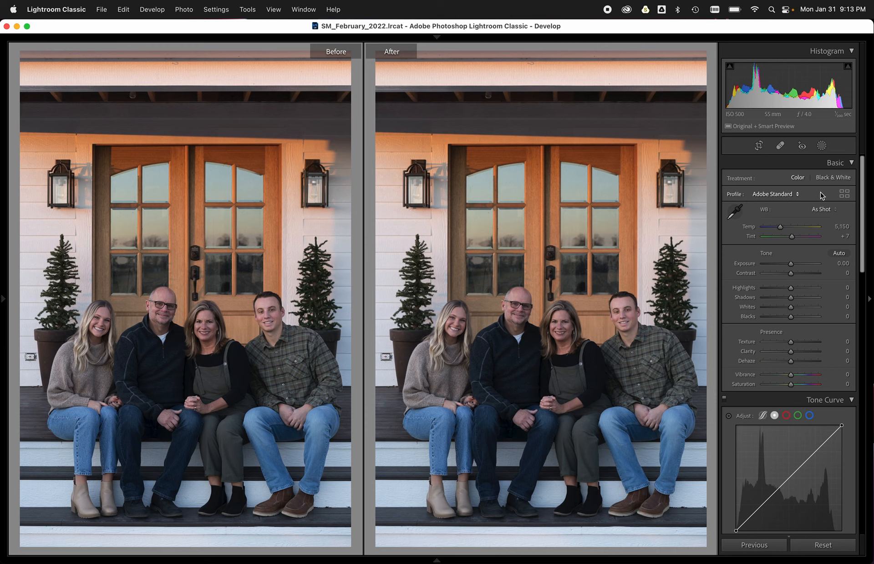
{"action": "left_click", "coordinate": [845, 194]}
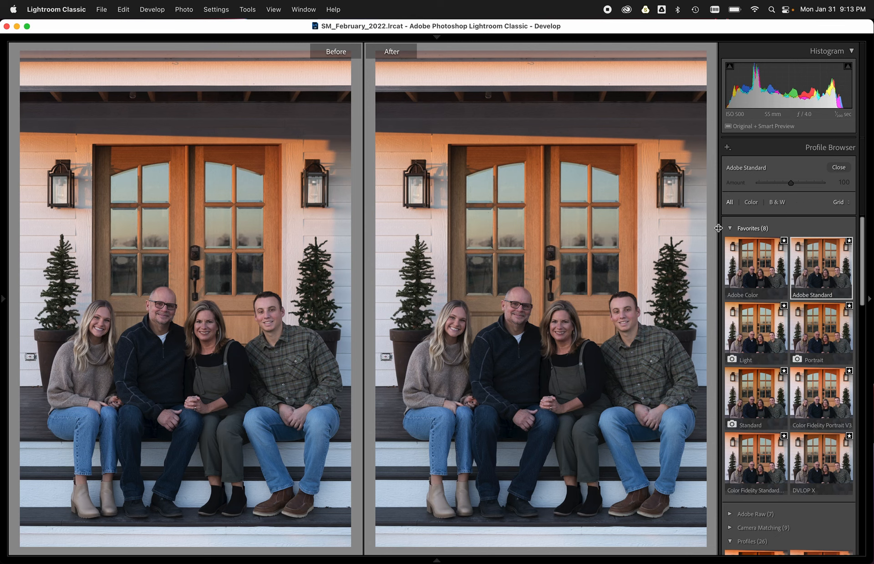
{"action": "left_click_drag", "start_coordinate": [719, 228], "coordinate": [670, 230]}
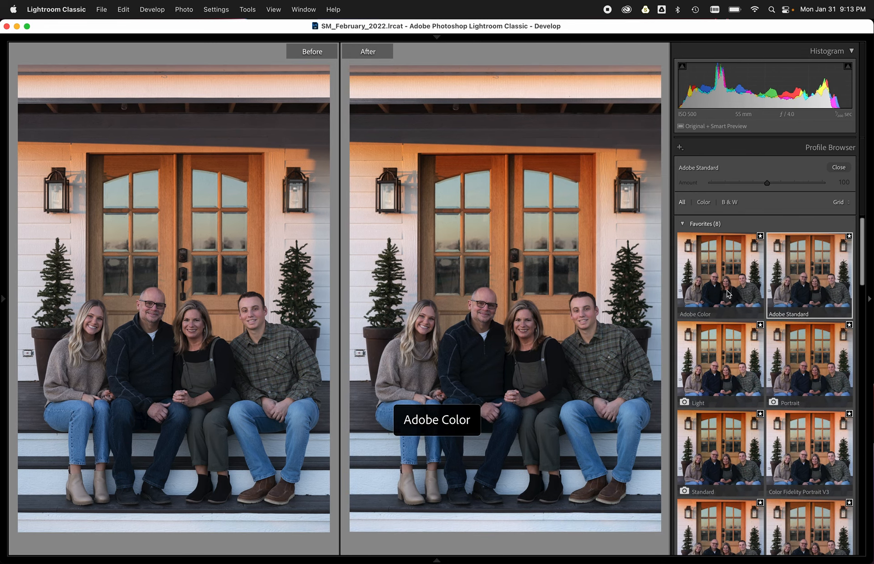
{"action": "scroll", "coordinate": [727, 294], "scroll_direction": "down", "scroll_amount": 2}
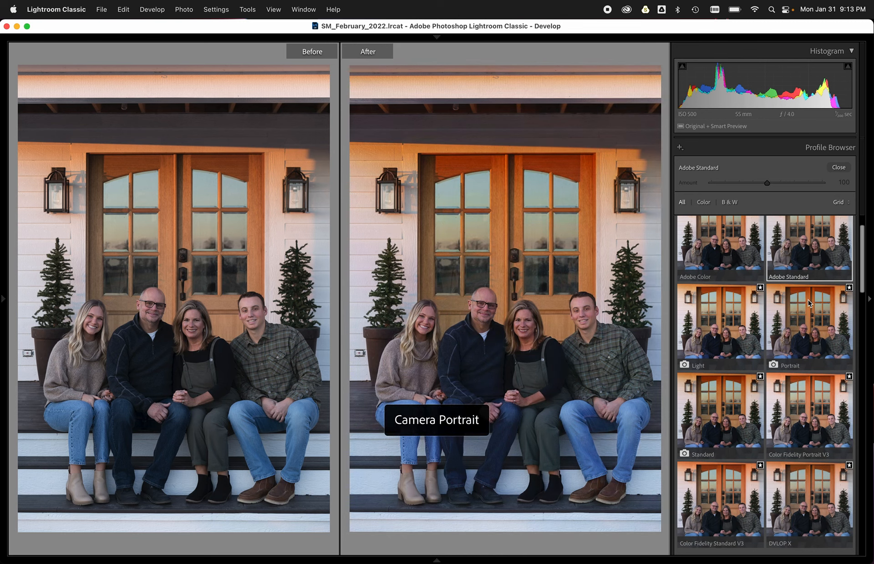
{"action": "scroll", "coordinate": [809, 304], "scroll_direction": "up", "scroll_amount": 1}
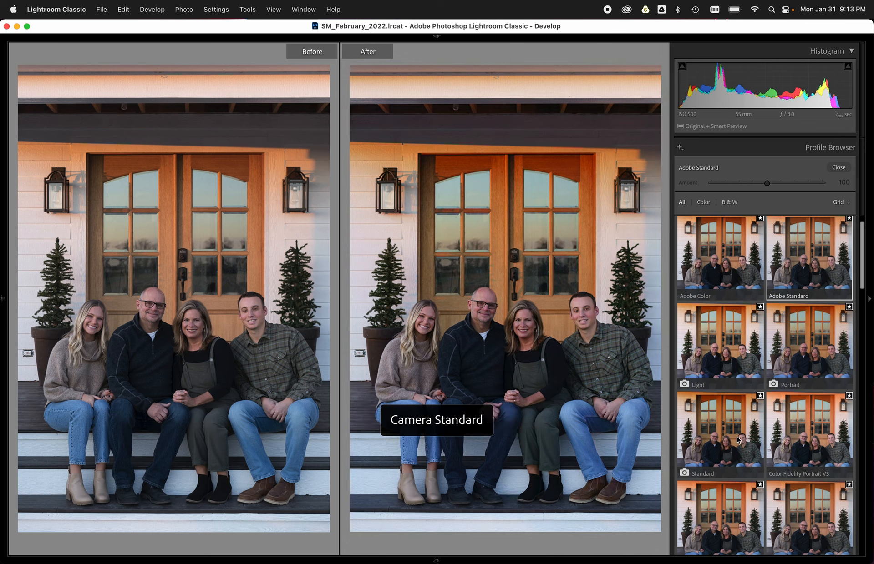
{"action": "scroll", "coordinate": [728, 459], "scroll_direction": "down", "scroll_amount": 2}
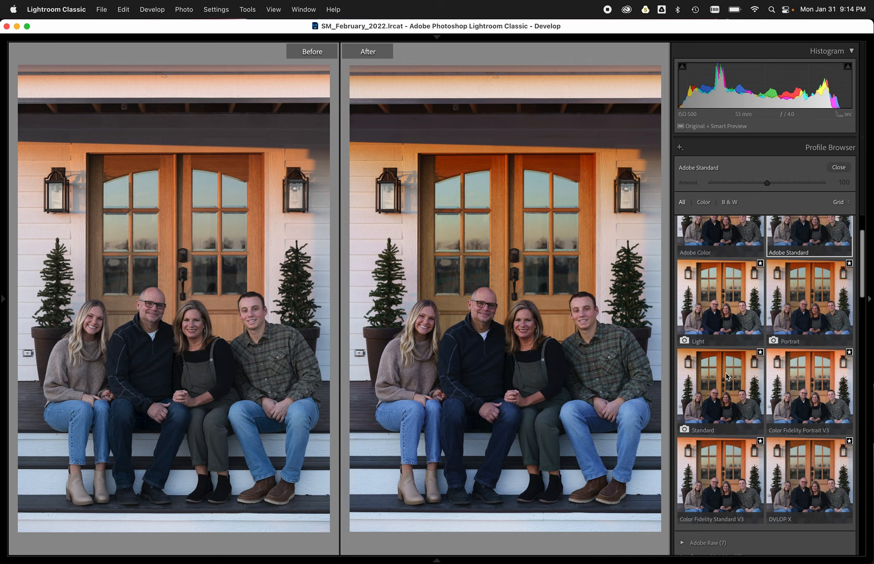
{"action": "scroll", "coordinate": [727, 377], "scroll_direction": "up", "scroll_amount": 2}
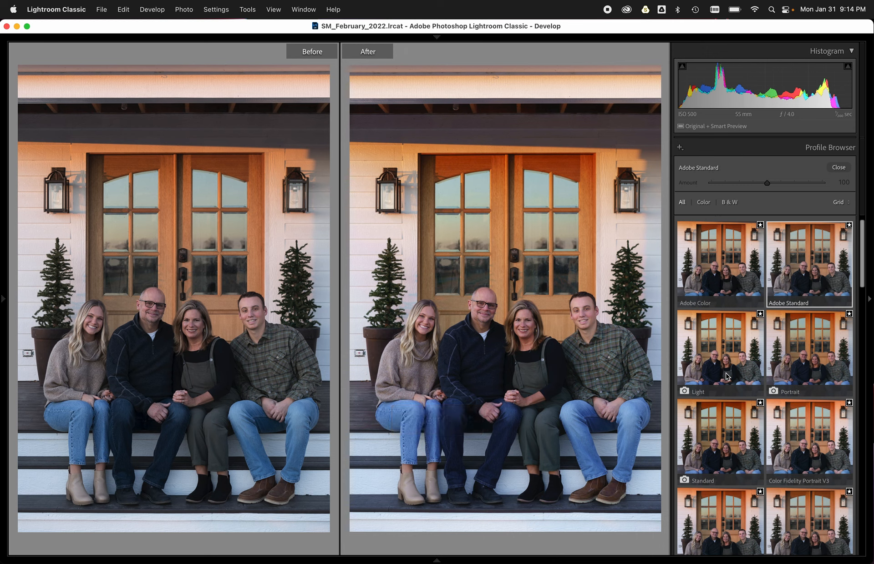
{"action": "scroll", "coordinate": [696, 273], "scroll_direction": "up", "scroll_amount": 1}
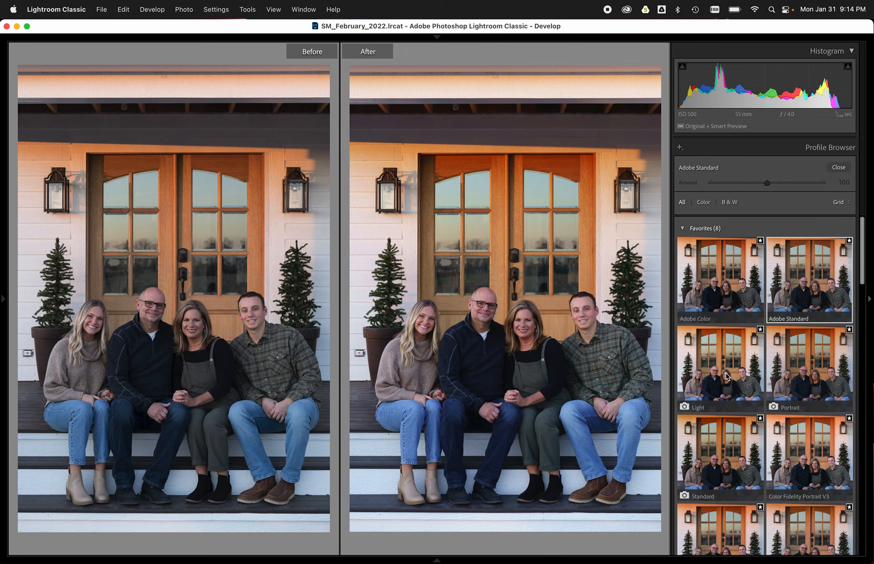
Collapse the Favorites and Profiles groups and expand Adobe Raw to inspect the favorite markers on its profiles.
{"action": "left_click", "coordinate": [683, 229]}
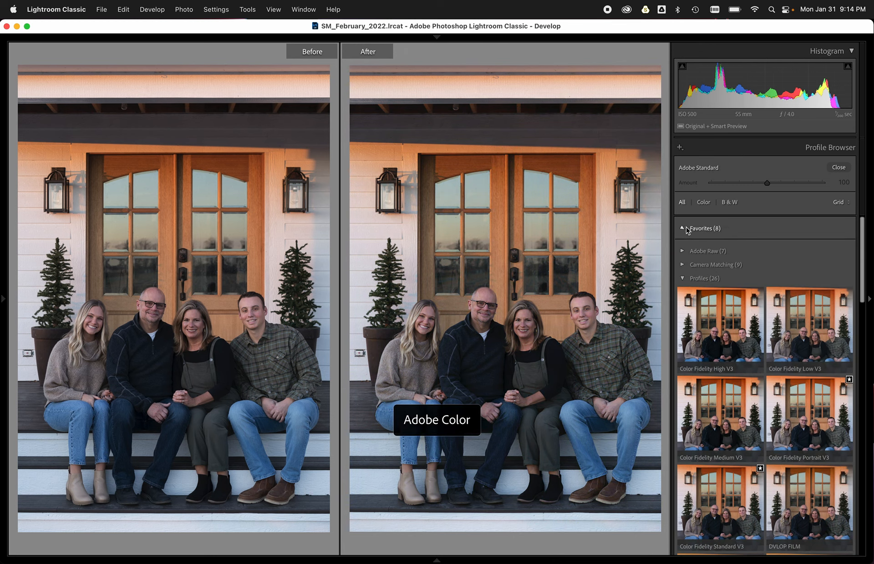
{"action": "left_click", "coordinate": [684, 279]}
{"action": "left_click", "coordinate": [682, 252]}
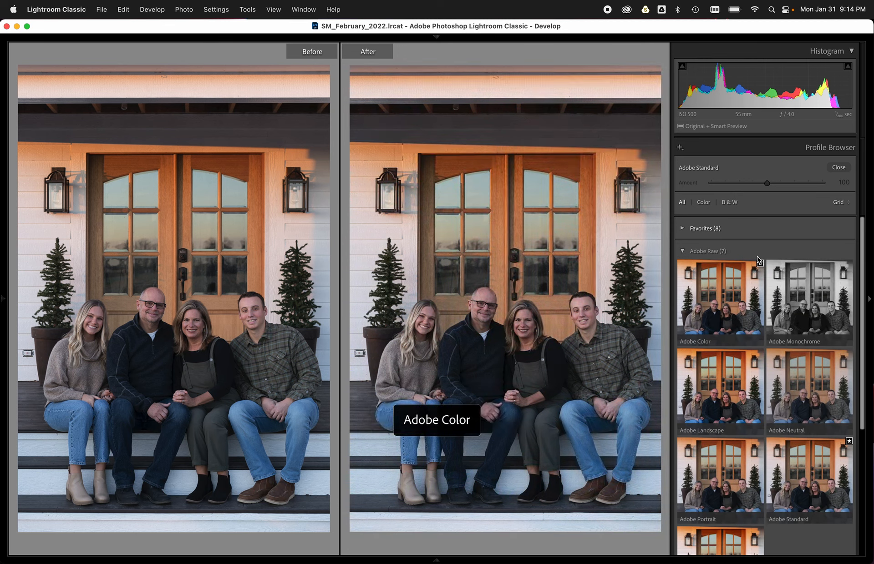
{"action": "left_click", "coordinate": [849, 264]}
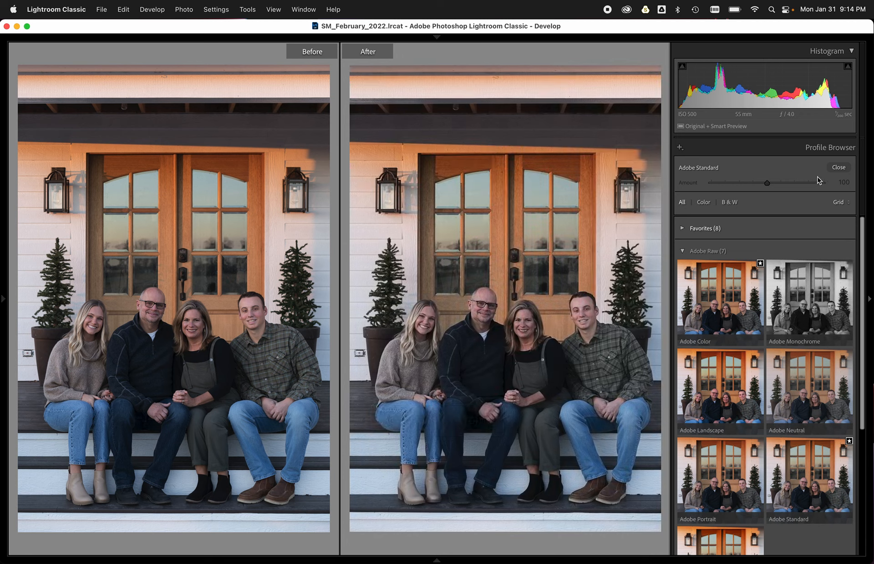
Close the Profile Browser and review the favorite profiles available in the Basic settings, keeping Adobe Standard.
{"action": "left_click", "coordinate": [839, 167]}
{"action": "left_click", "coordinate": [751, 194]}
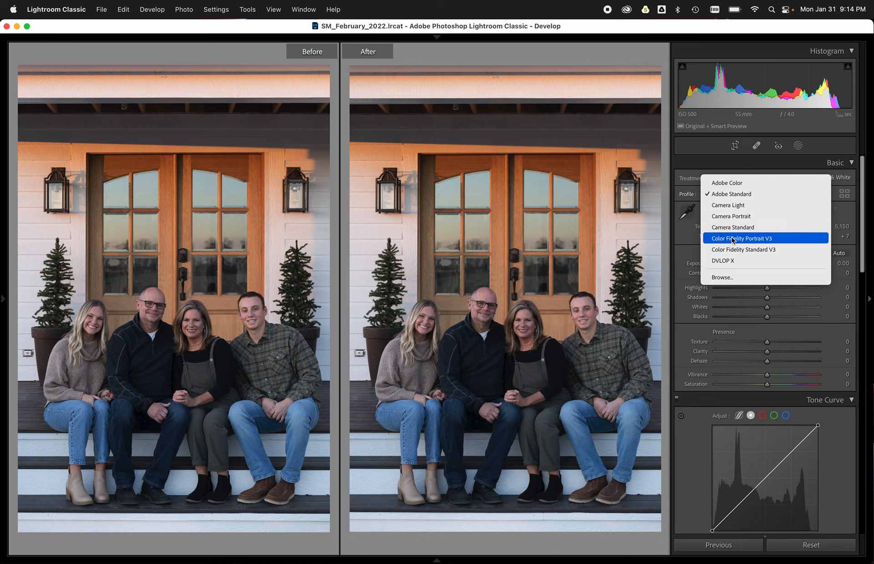
{"action": "left_click", "coordinate": [687, 237]}
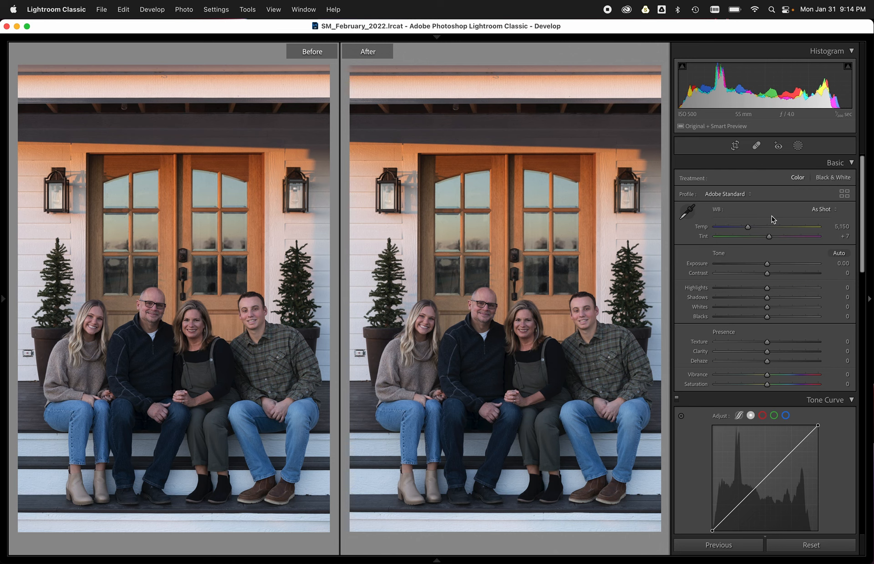
Reopen the Profile Browser, look through the Adobe Raw profiles and collapse that group.
{"action": "left_click", "coordinate": [844, 194]}
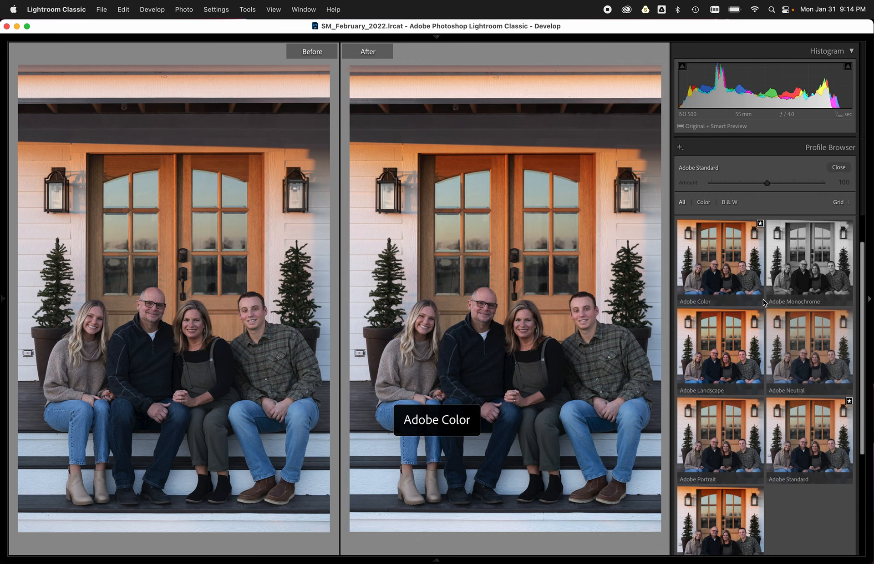
{"action": "scroll", "coordinate": [764, 304], "scroll_direction": "down", "scroll_amount": 2}
{"action": "scroll", "coordinate": [764, 303], "scroll_direction": "up", "scroll_amount": 4}
{"action": "scroll", "coordinate": [765, 304], "scroll_direction": "down", "scroll_amount": 1}
{"action": "scroll", "coordinate": [765, 303], "scroll_direction": "down", "scroll_amount": 1}
{"action": "scroll", "coordinate": [764, 304], "scroll_direction": "up", "scroll_amount": 2}
{"action": "scroll", "coordinate": [765, 304], "scroll_direction": "down", "scroll_amount": 2}
{"action": "scroll", "coordinate": [765, 304], "scroll_direction": "up", "scroll_amount": 1}
{"action": "scroll", "coordinate": [765, 304], "scroll_direction": "down", "scroll_amount": 1}
{"action": "scroll", "coordinate": [762, 303], "scroll_direction": "up", "scroll_amount": 2}
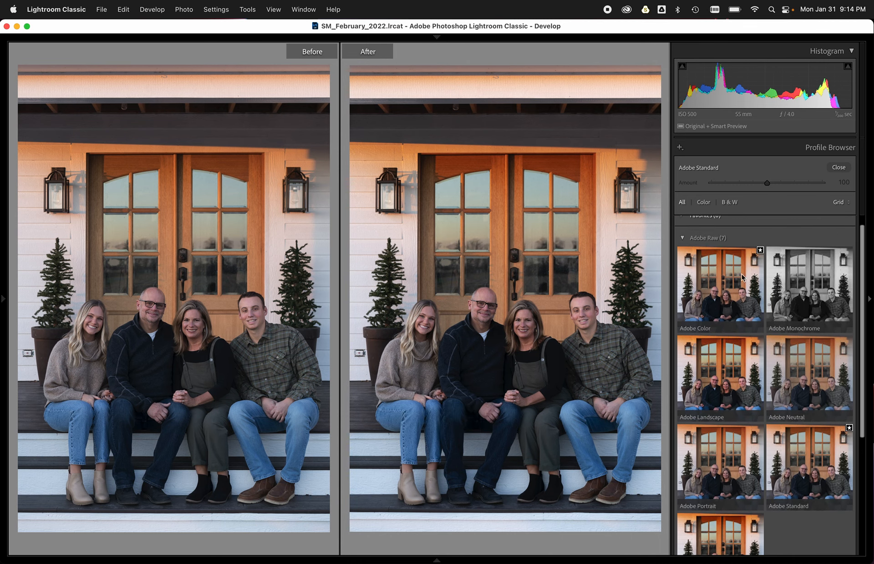
{"action": "left_click", "coordinate": [684, 237]}
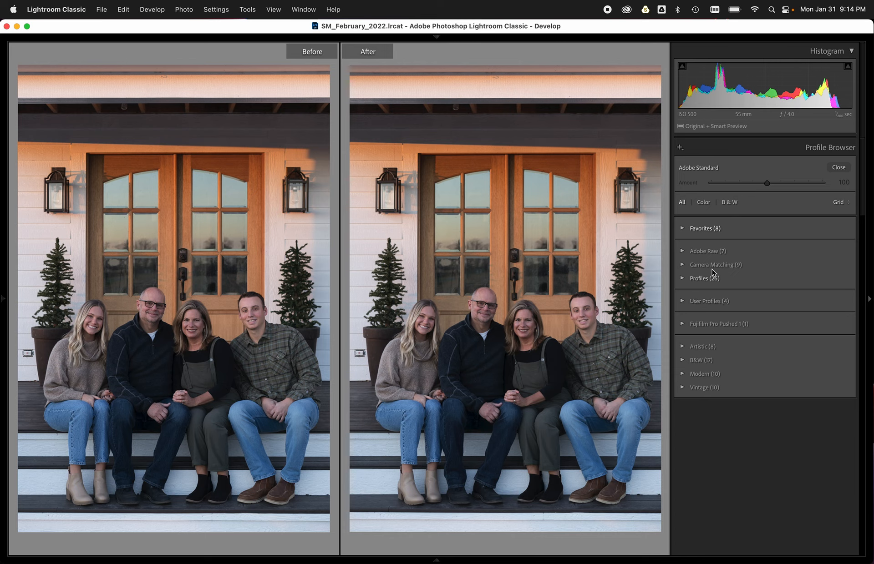
Expand Adobe Raw and compare Adobe Color with Adobe Standard by applying them alternately, finishing on Adobe Color.
{"action": "left_click", "coordinate": [683, 252]}
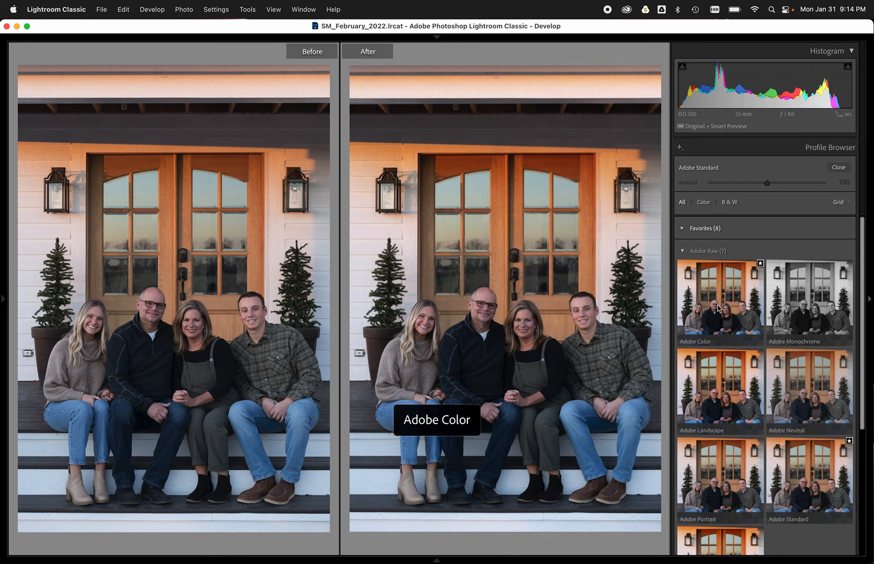
{"action": "scroll", "coordinate": [718, 308], "scroll_direction": "down", "scroll_amount": 3}
{"action": "scroll", "coordinate": [717, 308], "scroll_direction": "up", "scroll_amount": 1}
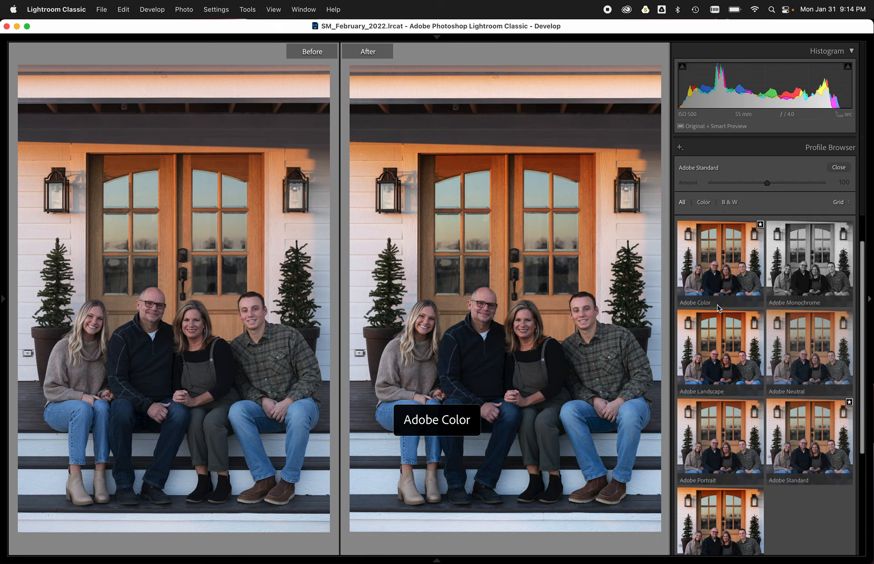
{"action": "left_click", "coordinate": [719, 283]}
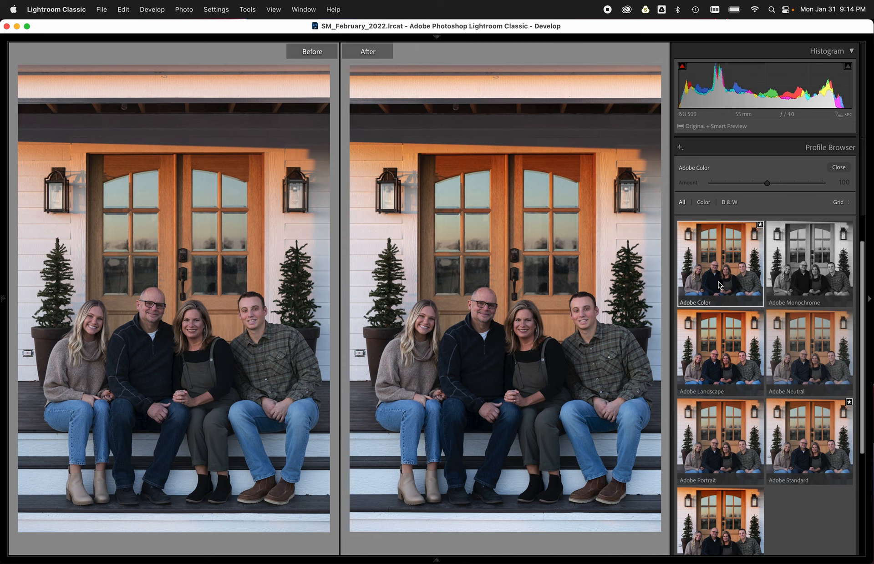
{"action": "left_click", "coordinate": [786, 458]}
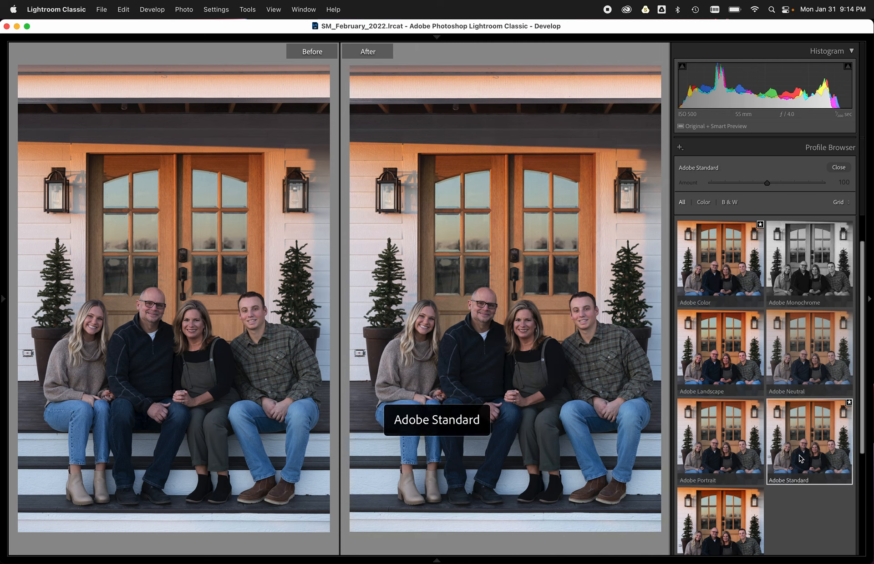
{"action": "left_click", "coordinate": [707, 273]}
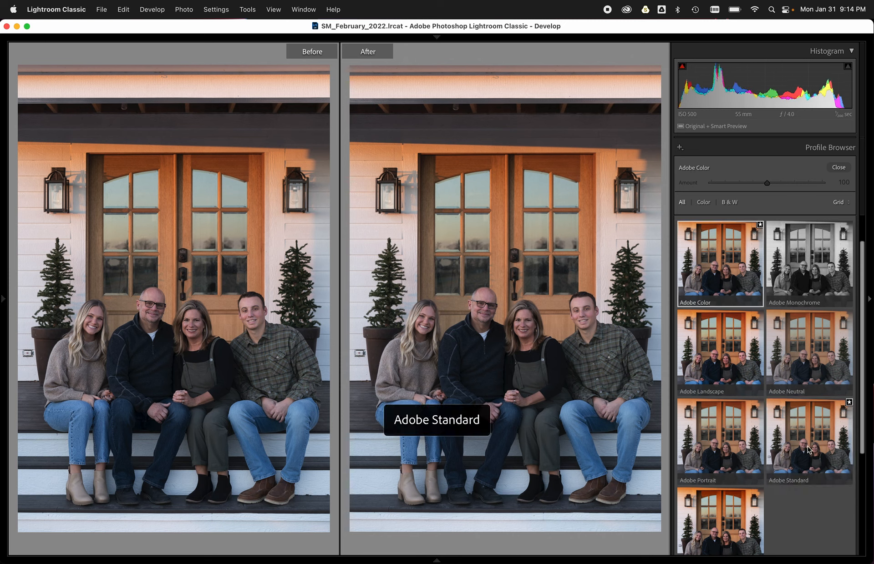
{"action": "left_click", "coordinate": [807, 448]}
{"action": "left_click", "coordinate": [736, 268]}
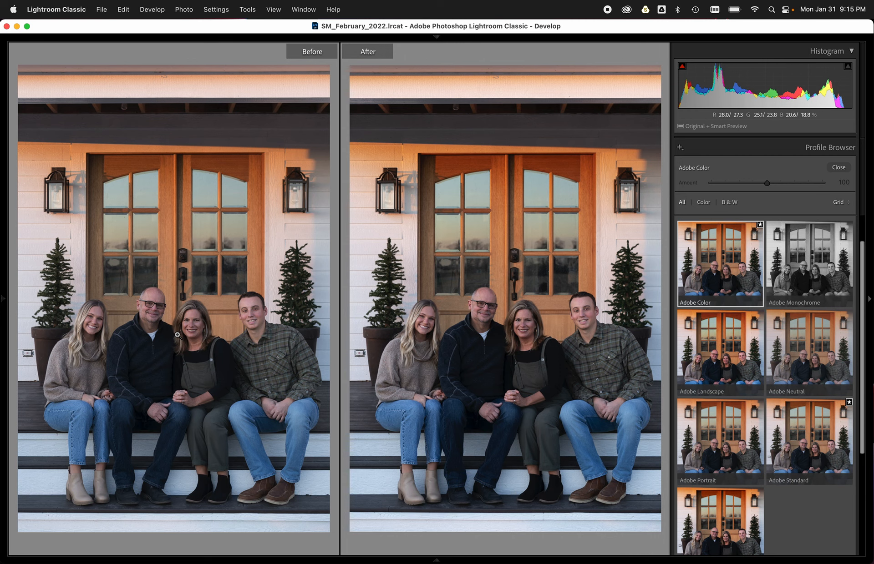
Look through the remaining Adobe Raw profiles, collapse that group and expand Camera Matching.
{"action": "scroll", "coordinate": [735, 394], "scroll_direction": "down", "scroll_amount": 3}
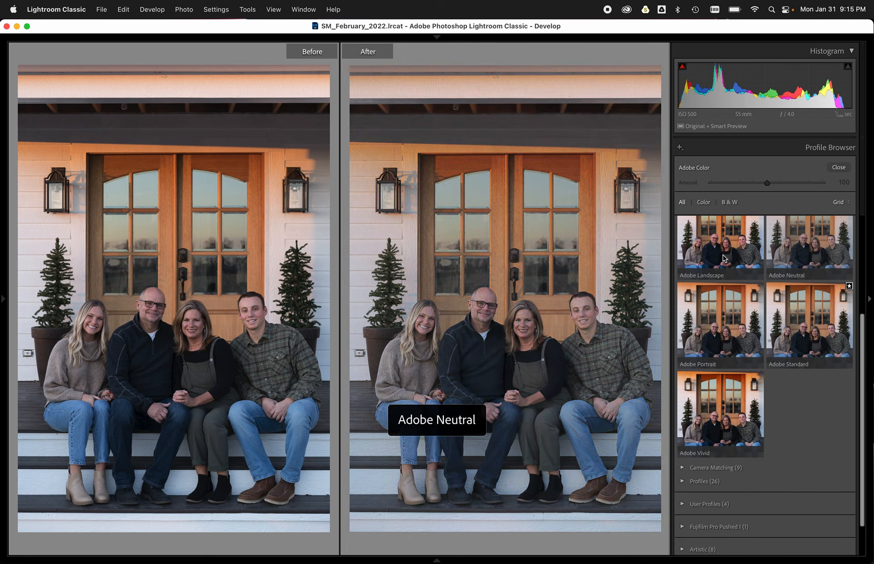
{"action": "scroll", "coordinate": [727, 362], "scroll_direction": "up", "scroll_amount": 1}
{"action": "scroll", "coordinate": [726, 362], "scroll_direction": "up", "scroll_amount": 3}
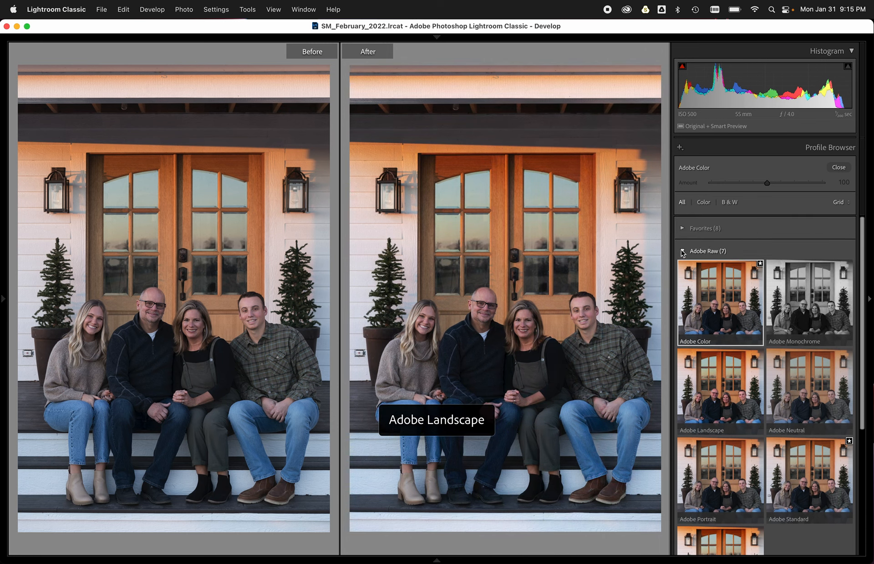
{"action": "left_click", "coordinate": [682, 252]}
{"action": "left_click", "coordinate": [682, 265]}
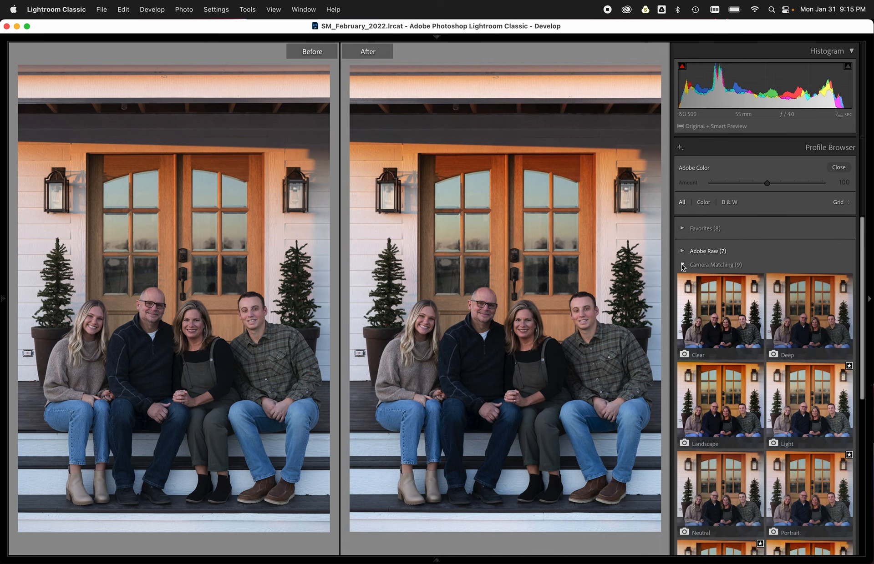
{"action": "scroll", "coordinate": [687, 271], "scroll_direction": "down", "scroll_amount": 2}
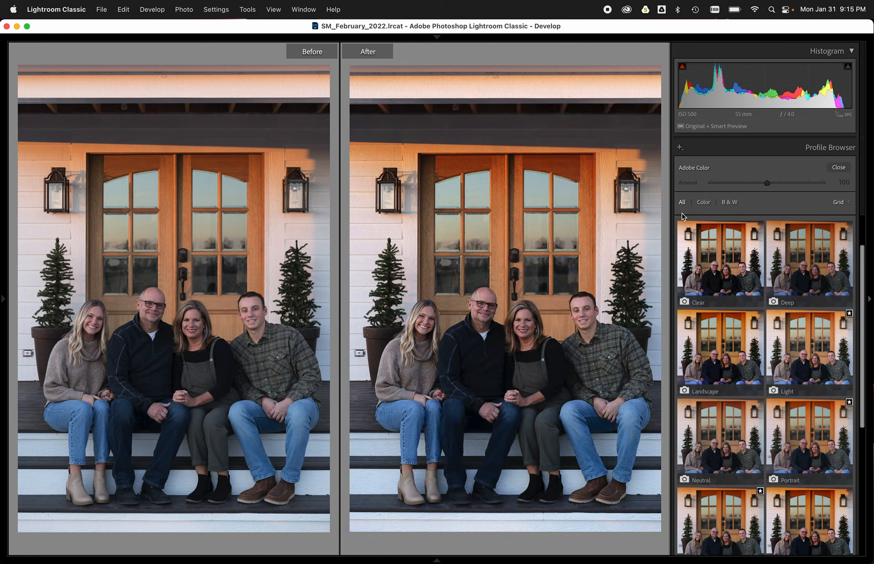
Cycle the info overlay on the photo to check its file details, and hide it again.
{"action": "key", "text": "i"}
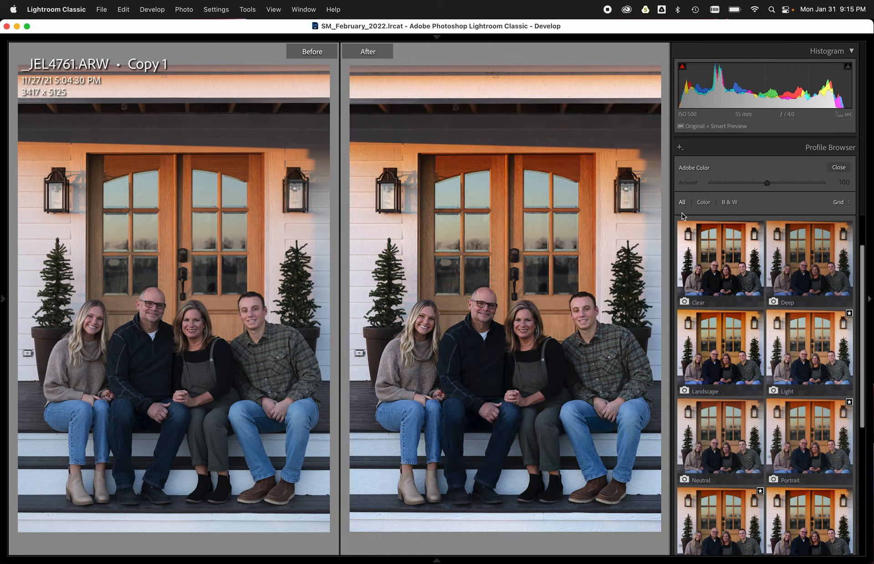
{"action": "key", "text": "i"}
{"action": "key", "text": "i"}
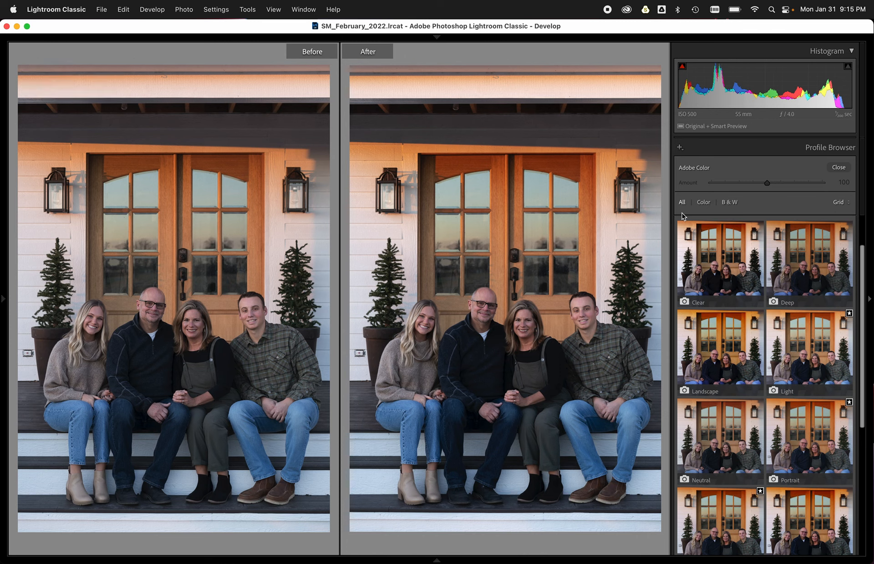
Preview the Camera Matching profiles on the photo, including Clear, Landscape, Neutral and Vivid.
{"action": "scroll", "coordinate": [729, 246], "scroll_direction": "down", "scroll_amount": 1}
{"action": "scroll", "coordinate": [730, 245], "scroll_direction": "up", "scroll_amount": 1}
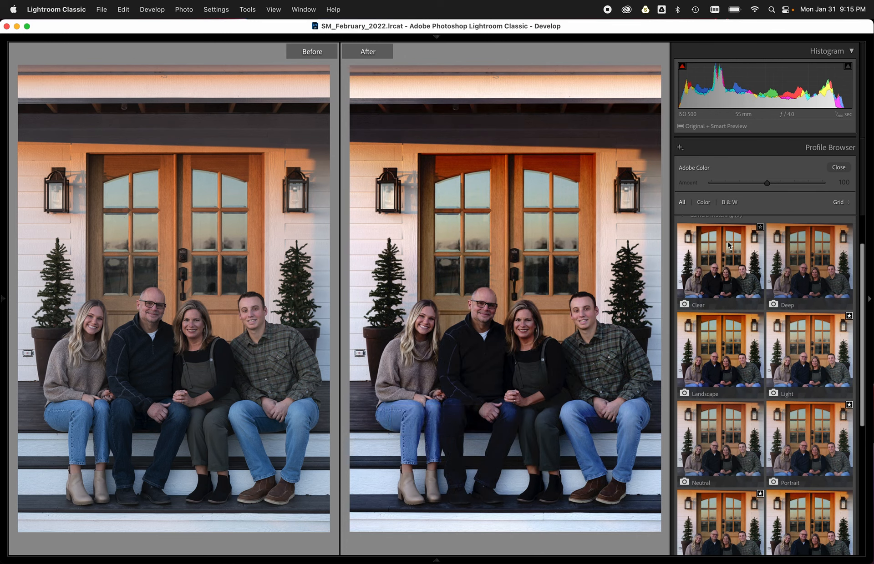
{"action": "scroll", "coordinate": [729, 246], "scroll_direction": "down", "scroll_amount": 1}
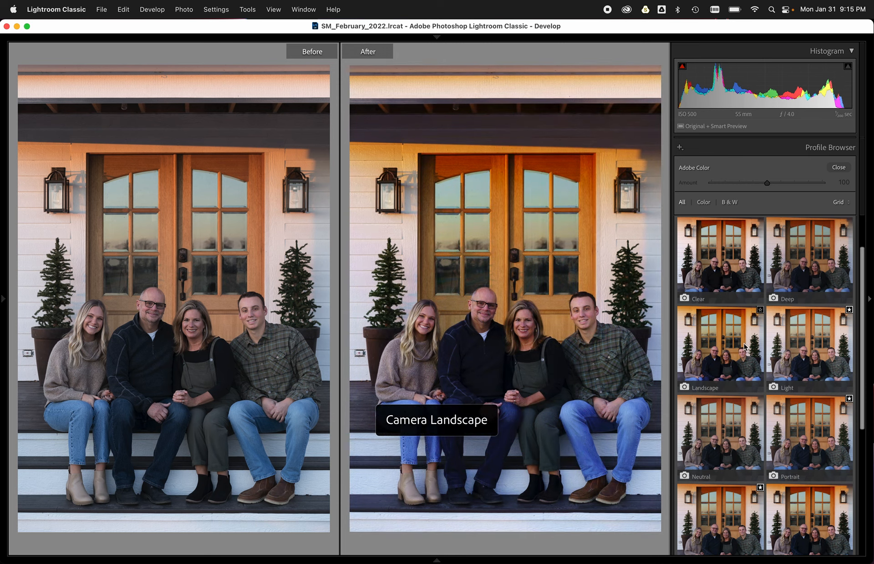
{"action": "scroll", "coordinate": [722, 359], "scroll_direction": "down", "scroll_amount": 2}
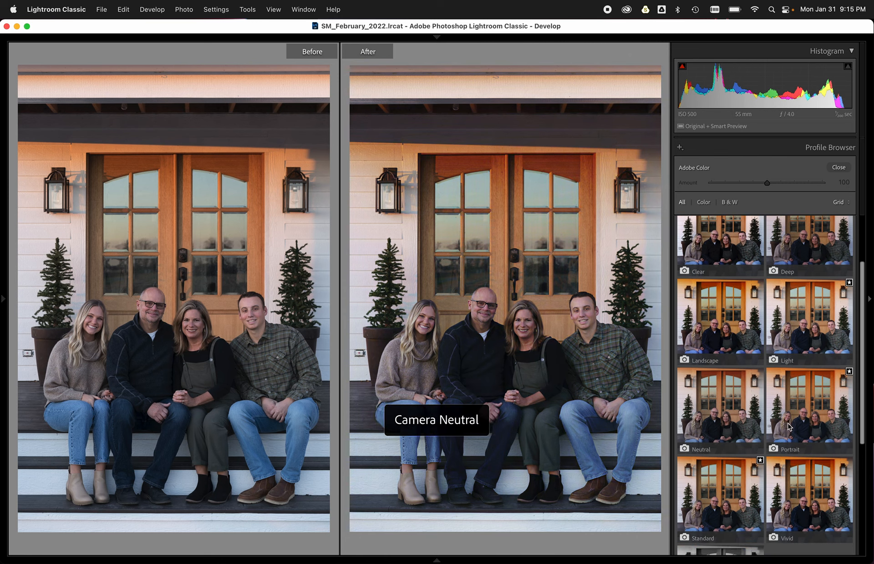
{"action": "scroll", "coordinate": [791, 425], "scroll_direction": "down", "scroll_amount": 3}
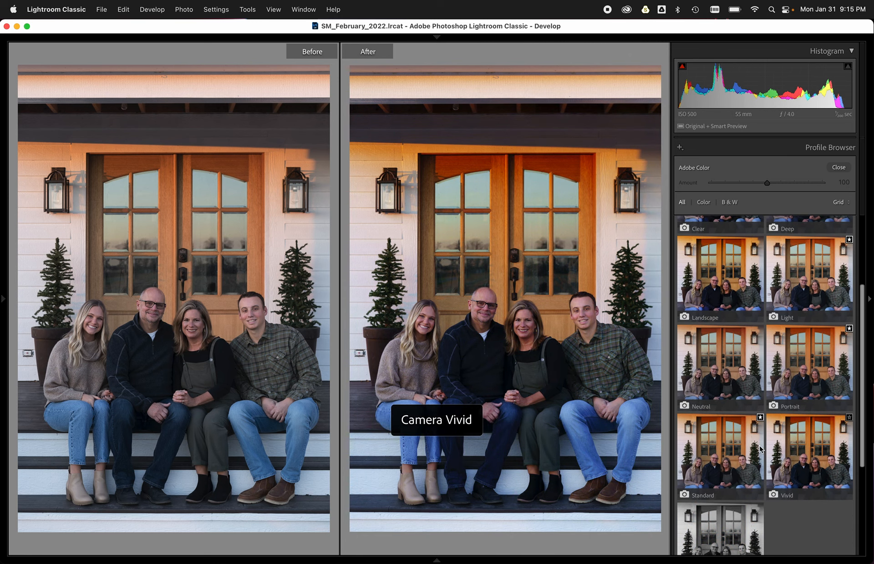
{"action": "scroll", "coordinate": [722, 453], "scroll_direction": "down", "scroll_amount": 1}
Apply the Camera Standard profile and inspect its effect on the After photo.
{"action": "left_click", "coordinate": [721, 451]}
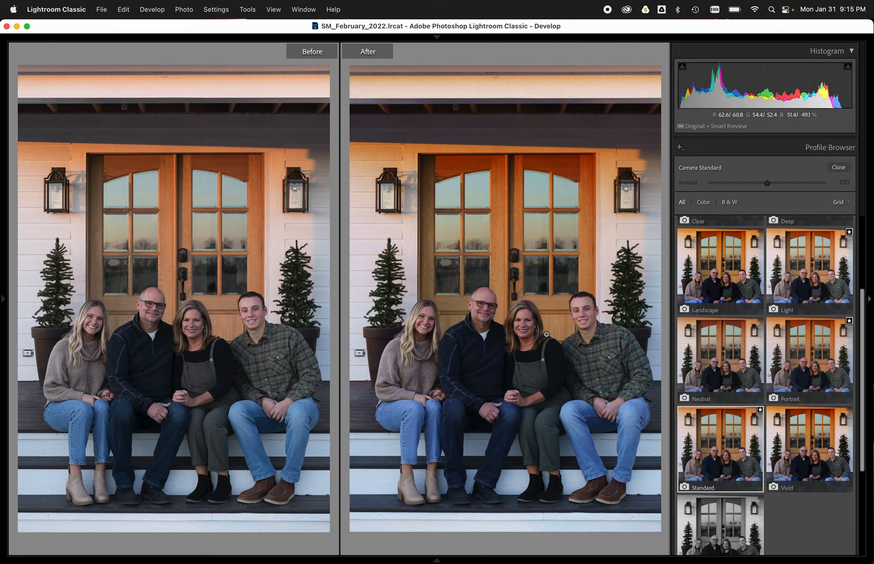
{"action": "left_click", "coordinate": [536, 369]}
{"action": "left_click", "coordinate": [536, 369]}
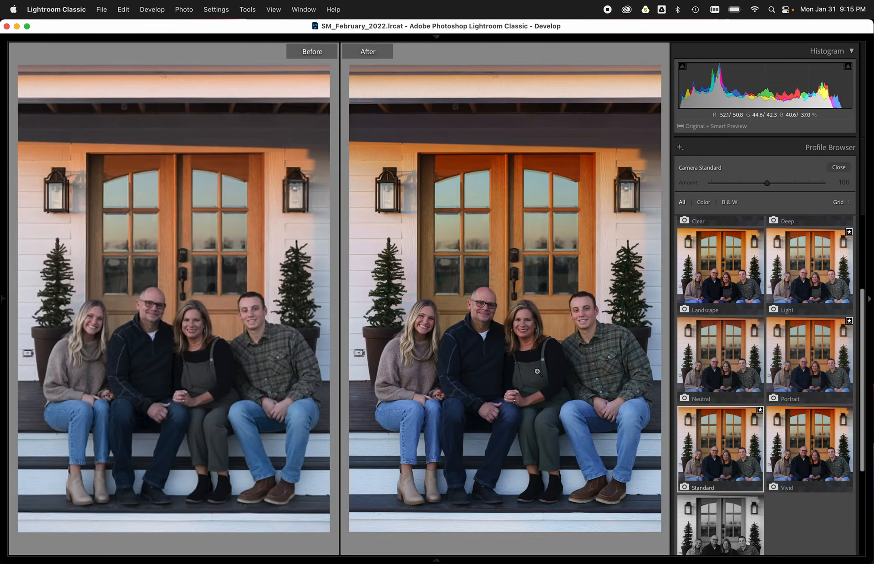
{"action": "scroll", "coordinate": [714, 480], "scroll_direction": "down", "scroll_amount": 2}
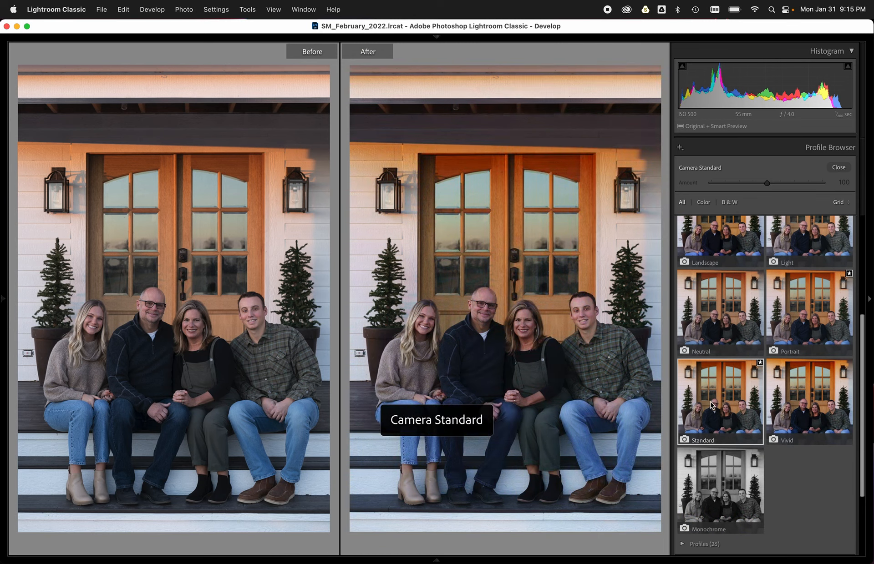
{"action": "scroll", "coordinate": [712, 410], "scroll_direction": "up", "scroll_amount": 2}
Try the Camera Landscape, Camera Light, Camera Deep and Camera Clear profiles on the portrait one after another.
{"action": "left_click", "coordinate": [710, 360]}
{"action": "scroll", "coordinate": [711, 355], "scroll_direction": "up", "scroll_amount": 4}
{"action": "left_click", "coordinate": [712, 335]}
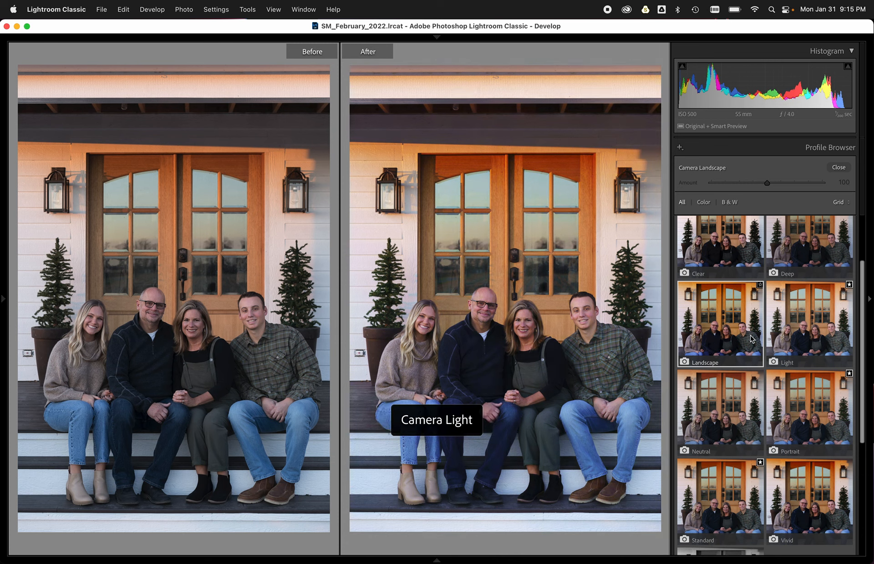
{"action": "left_click", "coordinate": [806, 346]}
{"action": "scroll", "coordinate": [805, 332], "scroll_direction": "up", "scroll_amount": 2}
{"action": "left_click", "coordinate": [806, 323]}
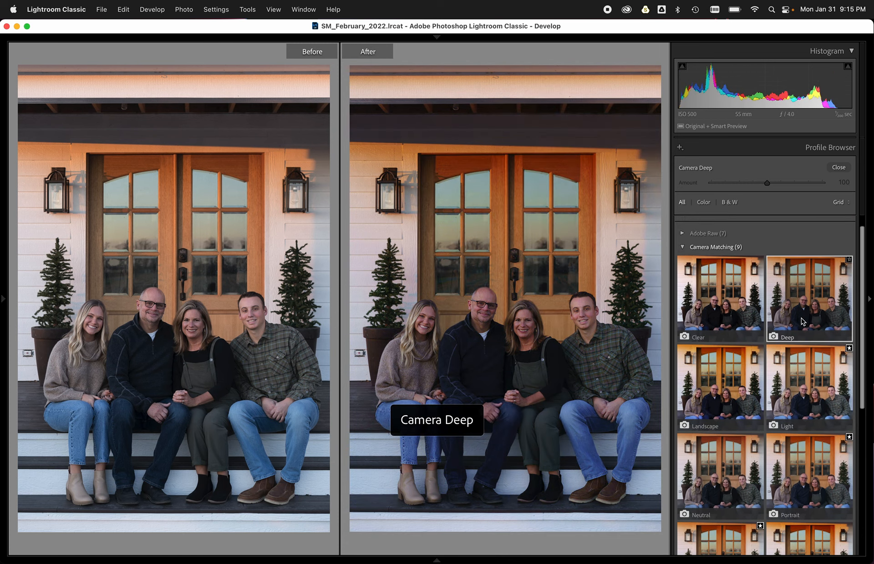
{"action": "left_click", "coordinate": [713, 311]}
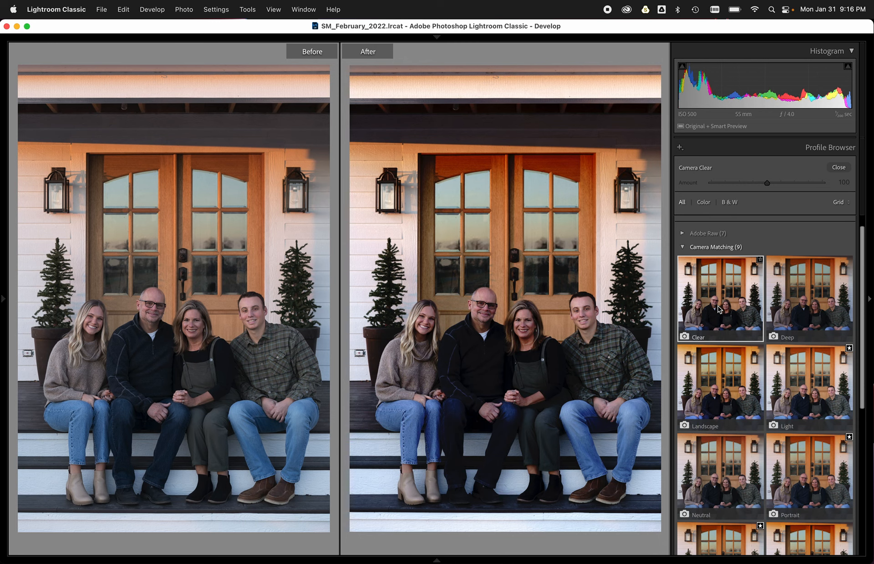
Close the Profile Browser and set the photo's profile to Adobe Standard in the Basic settings.
{"action": "left_click", "coordinate": [839, 167]}
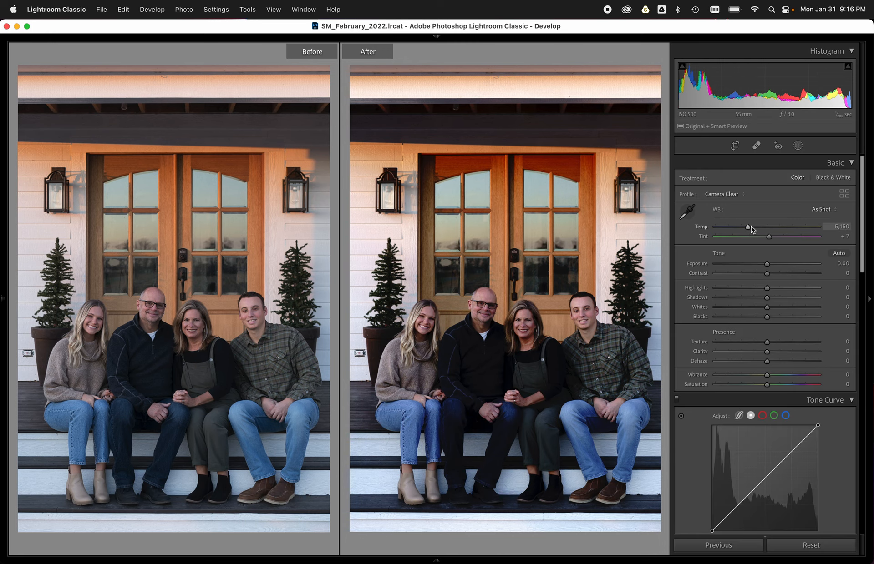
{"action": "left_click", "coordinate": [728, 194]}
{"action": "left_click", "coordinate": [732, 222]}
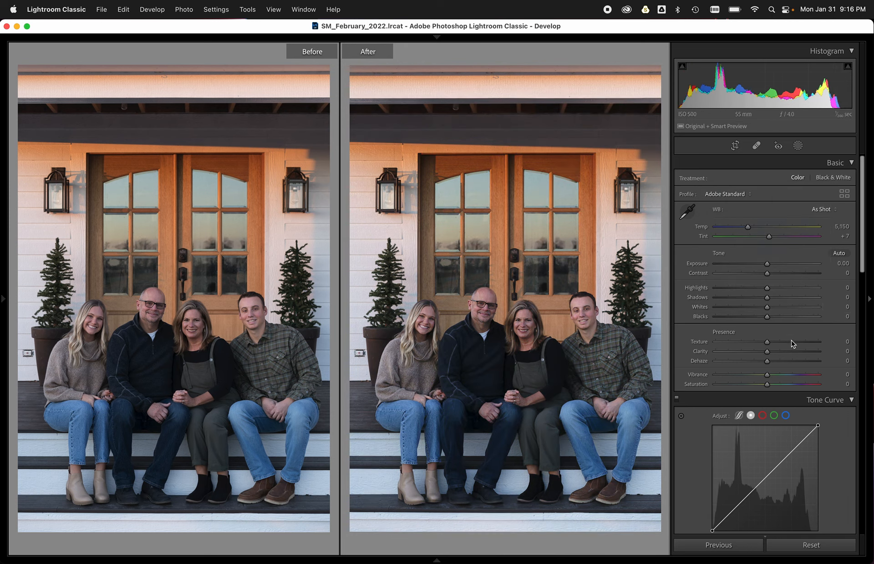
Set Whites to +42 and Blacks to -11 with their automatic adjustments, and raise Shadows to +20.
{"action": "left_click", "coordinate": [773, 307]}
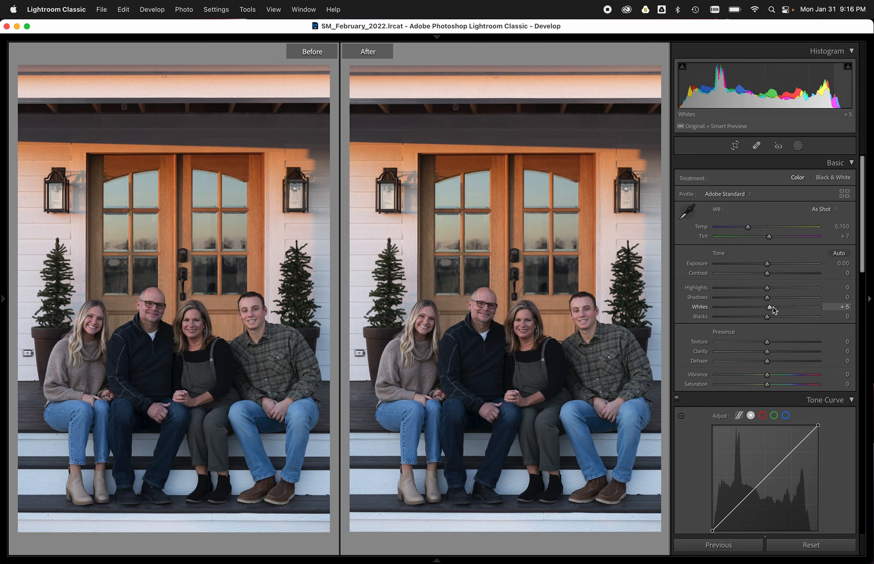
{"action": "double_click", "coordinate": [698, 307], "text": "shift"}
{"action": "double_click", "coordinate": [698, 316], "text": "shift"}
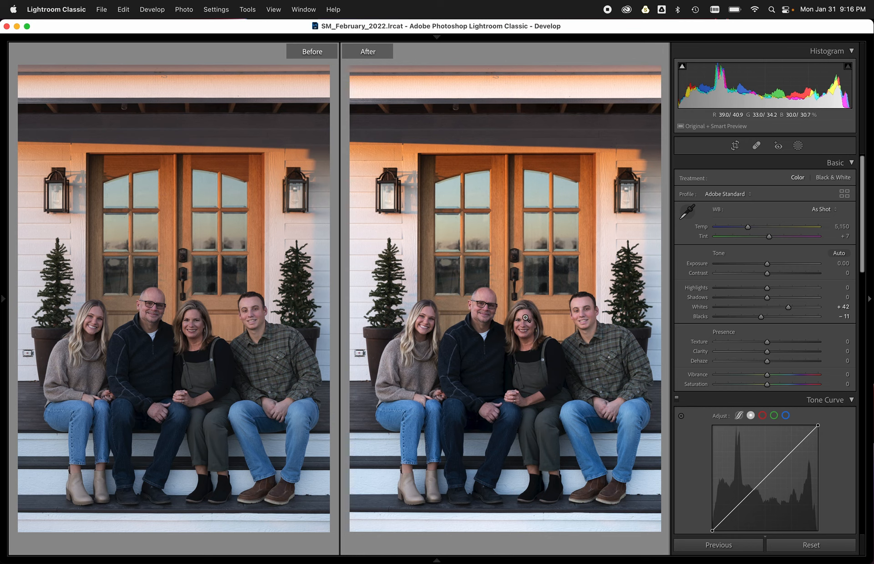
{"action": "left_click", "coordinate": [779, 298]}
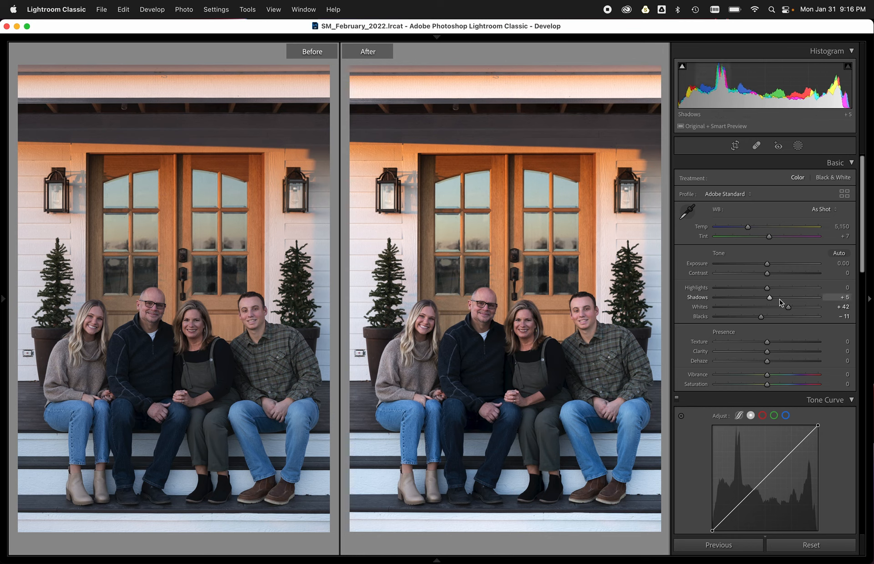
{"action": "key", "text": "Down"}
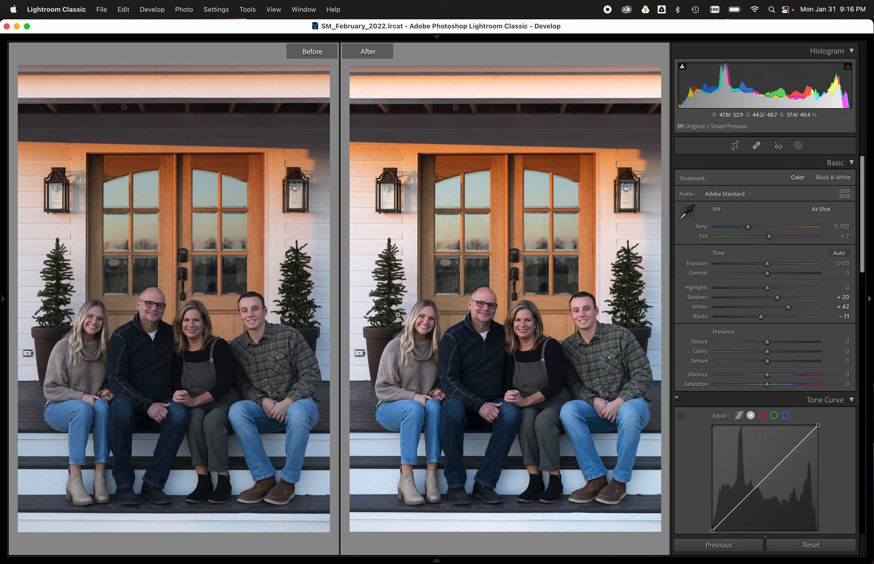
Show the toolbar and copy the After photo's settings to the Before photo.
{"action": "key", "text": "t"}
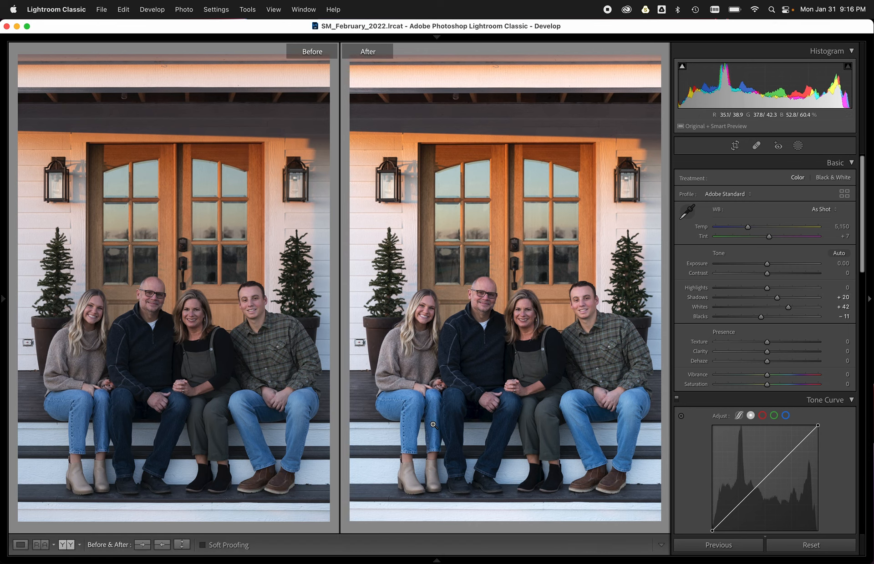
{"action": "key", "text": "super+alt+shift+Left"}
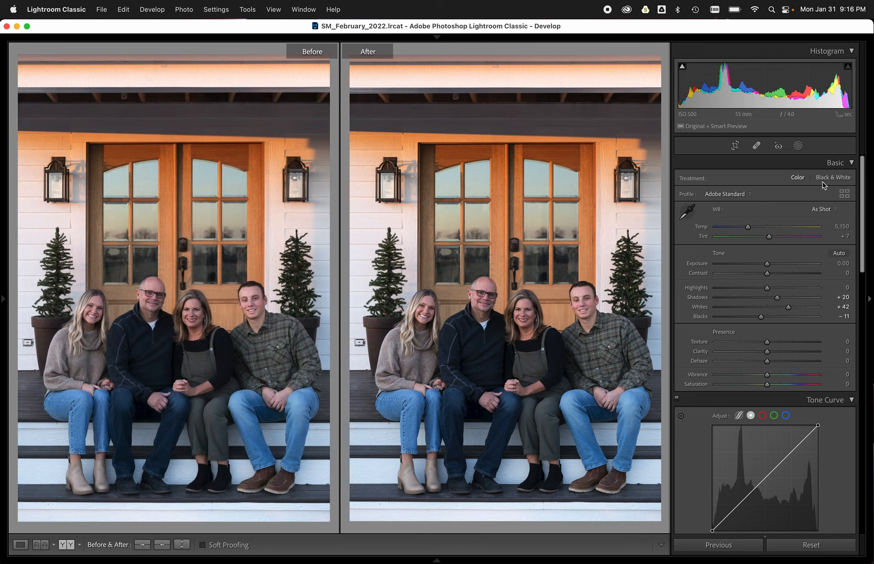
Reopen the Profile Browser and collapse the Camera Matching group.
{"action": "left_click", "coordinate": [844, 193]}
{"action": "scroll", "coordinate": [729, 300], "scroll_direction": "down", "scroll_amount": 1}
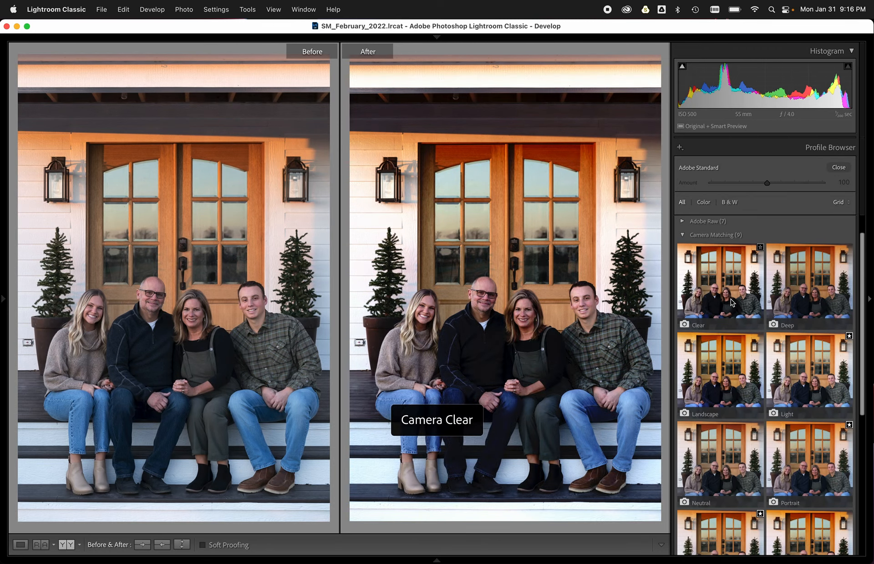
{"action": "scroll", "coordinate": [682, 271], "scroll_direction": "up", "scroll_amount": 2}
{"action": "left_click", "coordinate": [683, 265]}
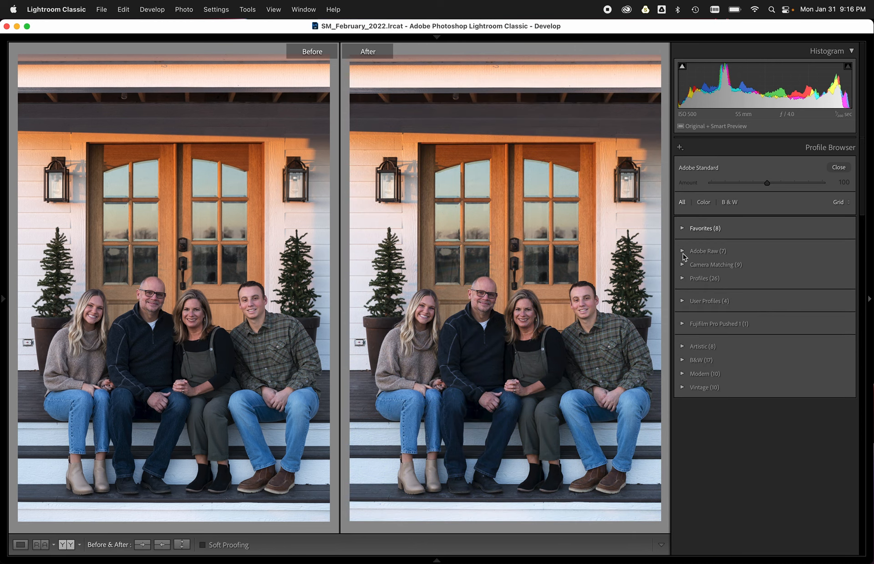
Expand Adobe Raw and preview its profiles on the adjusted photo, including Adobe Neutral, Adobe Standard and Adobe Color.
{"action": "left_click", "coordinate": [682, 251]}
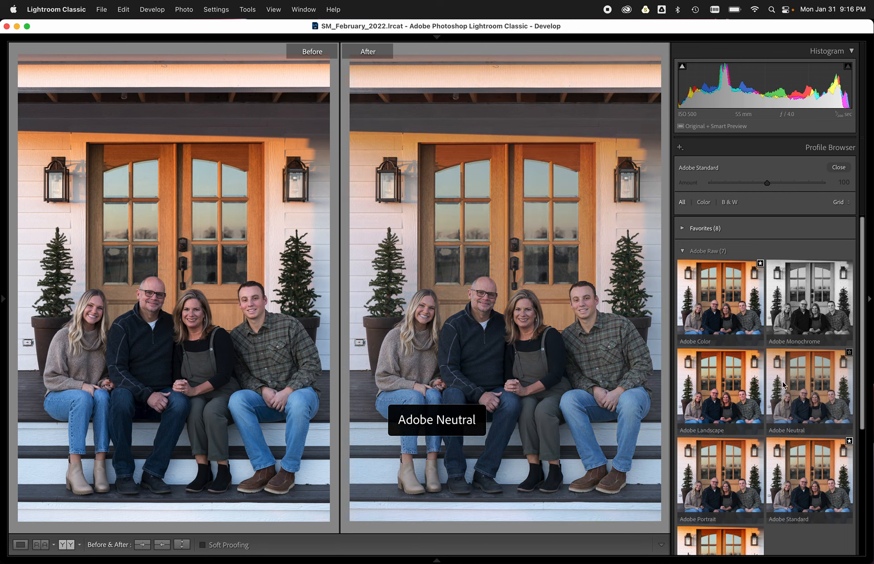
{"action": "scroll", "coordinate": [797, 400], "scroll_direction": "down", "scroll_amount": 1}
{"action": "scroll", "coordinate": [797, 400], "scroll_direction": "down", "scroll_amount": 3}
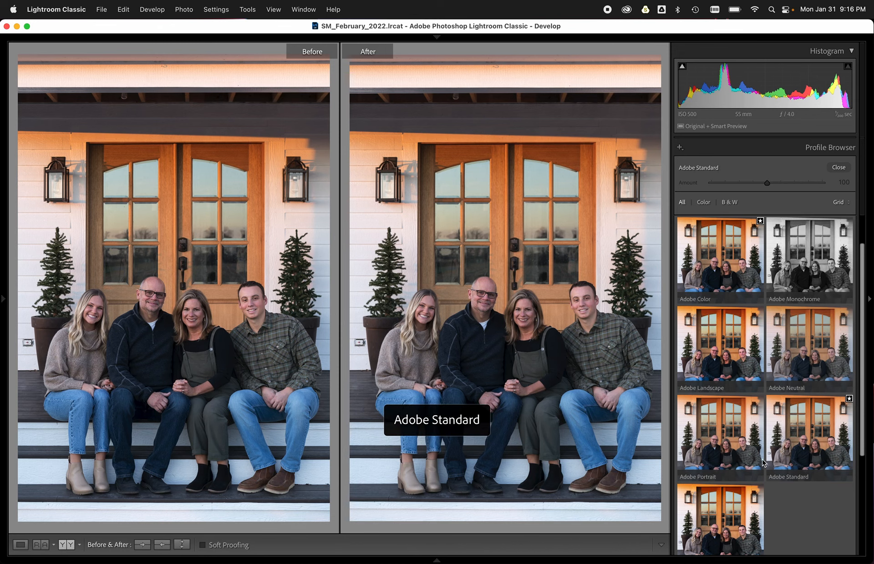
{"action": "scroll", "coordinate": [755, 472], "scroll_direction": "up", "scroll_amount": 3}
{"action": "scroll", "coordinate": [728, 318], "scroll_direction": "down", "scroll_amount": 1}
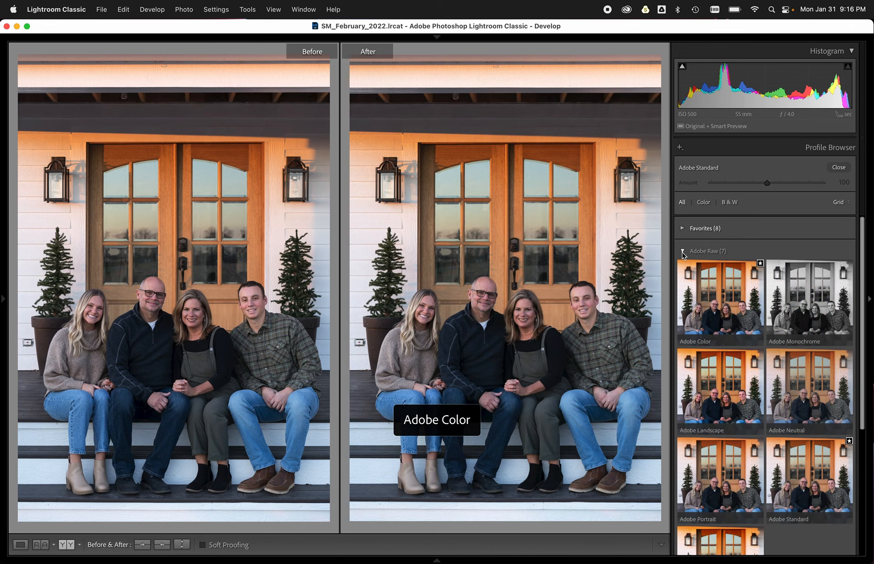
Switch from the Adobe Raw group to the Profiles group and preview its Color Fidelity and Fuji profiles on the photo.
{"action": "left_click", "coordinate": [683, 254]}
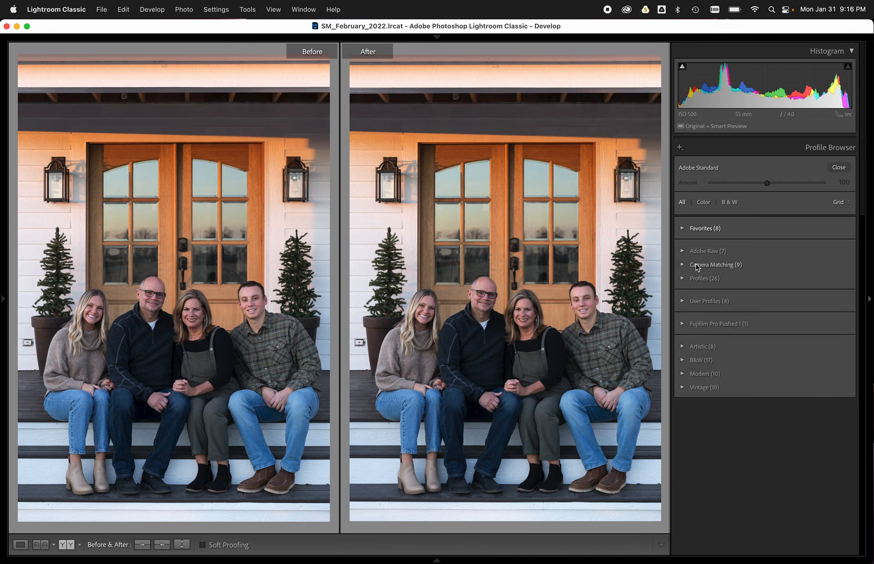
{"action": "left_click", "coordinate": [682, 279]}
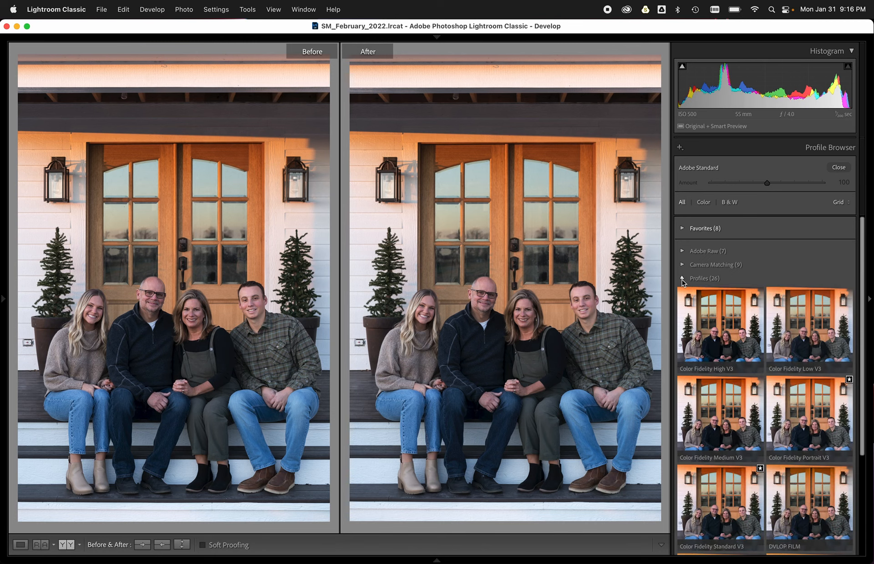
{"action": "left_click", "coordinate": [682, 279]}
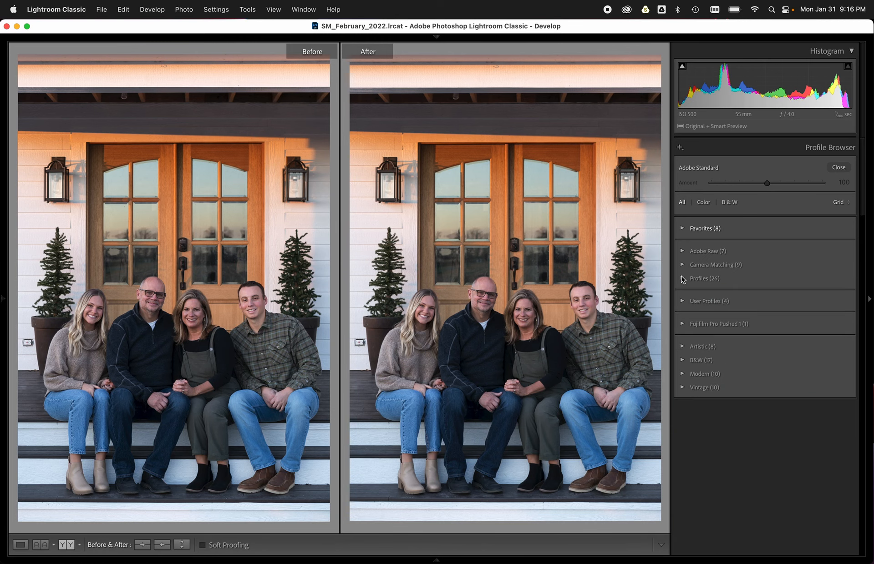
{"action": "left_click", "coordinate": [682, 279]}
{"action": "scroll", "coordinate": [706, 305], "scroll_direction": "down", "scroll_amount": 2}
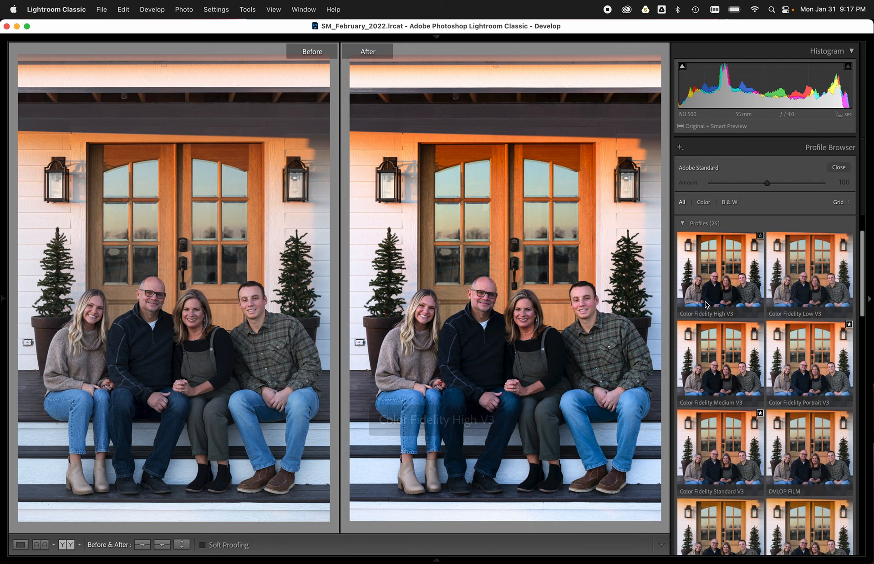
{"action": "scroll", "coordinate": [706, 304], "scroll_direction": "down", "scroll_amount": 1}
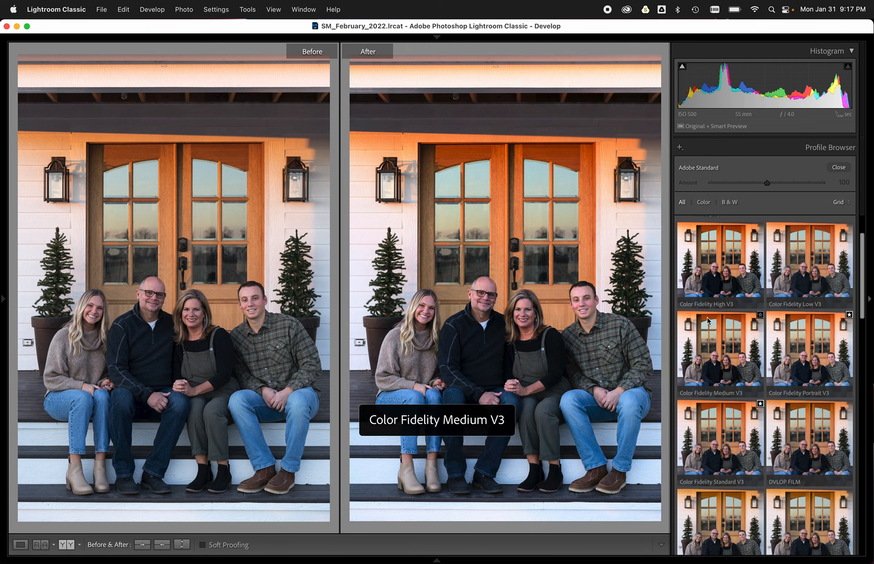
{"action": "scroll", "coordinate": [707, 320], "scroll_direction": "down", "scroll_amount": 4}
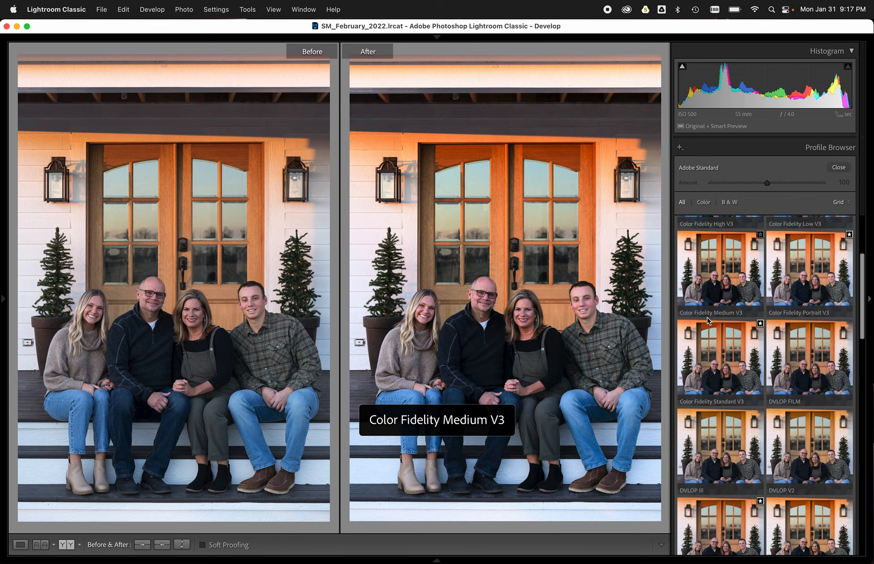
{"action": "scroll", "coordinate": [707, 320], "scroll_direction": "down", "scroll_amount": 7}
{"action": "scroll", "coordinate": [706, 320], "scroll_direction": "down", "scroll_amount": 8}
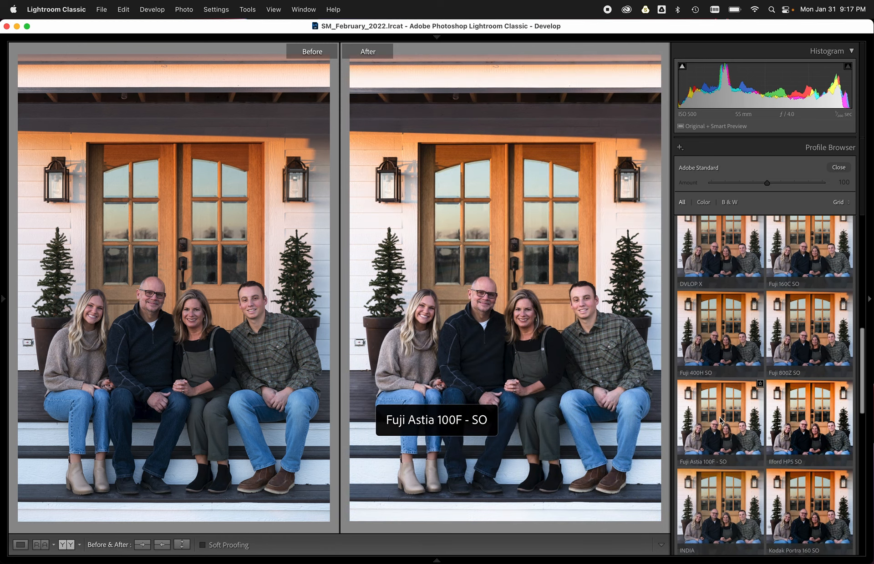
Preview DVLOP III, then compare Color Fidelity Medium V3 with Color Fidelity Standard V3 on the photo.
{"action": "scroll", "coordinate": [720, 419], "scroll_direction": "up", "scroll_amount": 14}
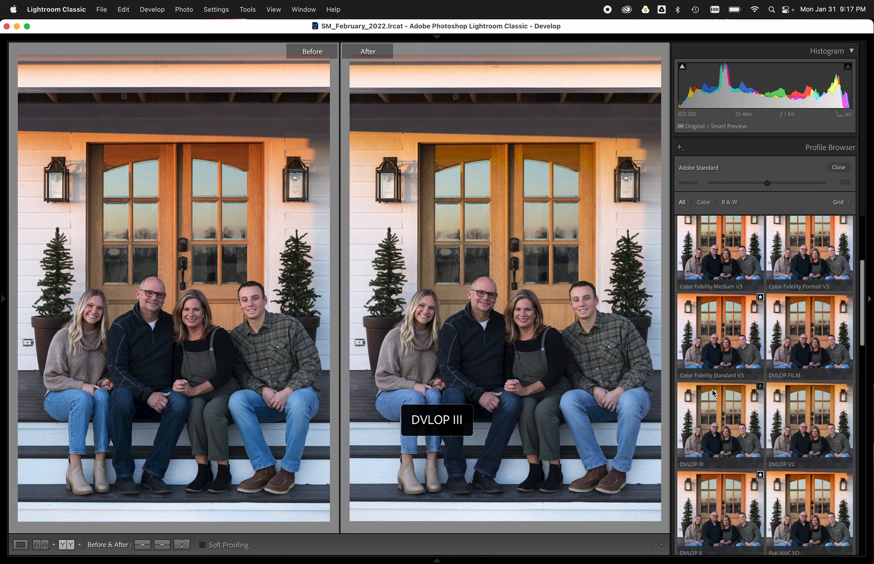
{"action": "scroll", "coordinate": [713, 392], "scroll_direction": "up", "scroll_amount": 6}
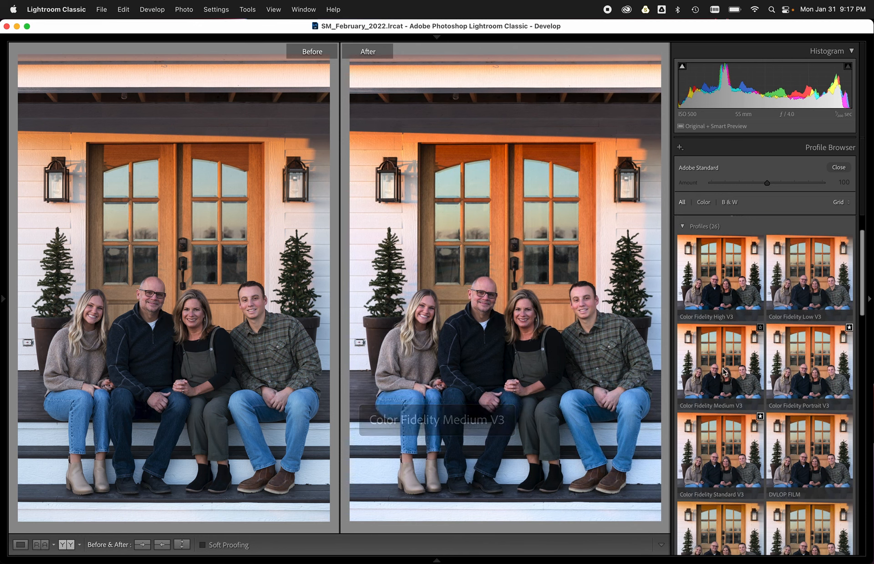
{"action": "scroll", "coordinate": [722, 373], "scroll_direction": "down", "scroll_amount": 4}
{"action": "scroll", "coordinate": [721, 375], "scroll_direction": "down", "scroll_amount": 3}
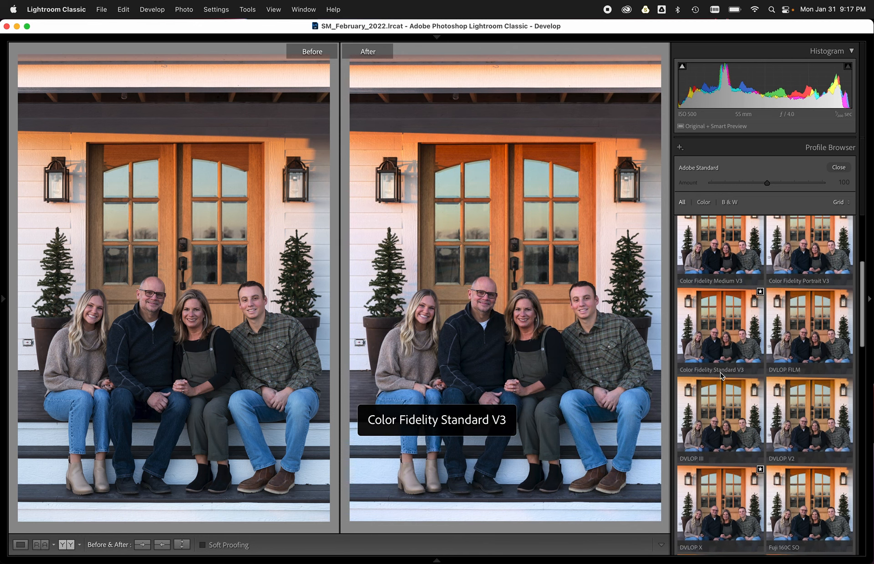
{"action": "scroll", "coordinate": [714, 319], "scroll_direction": "up", "scroll_amount": 5}
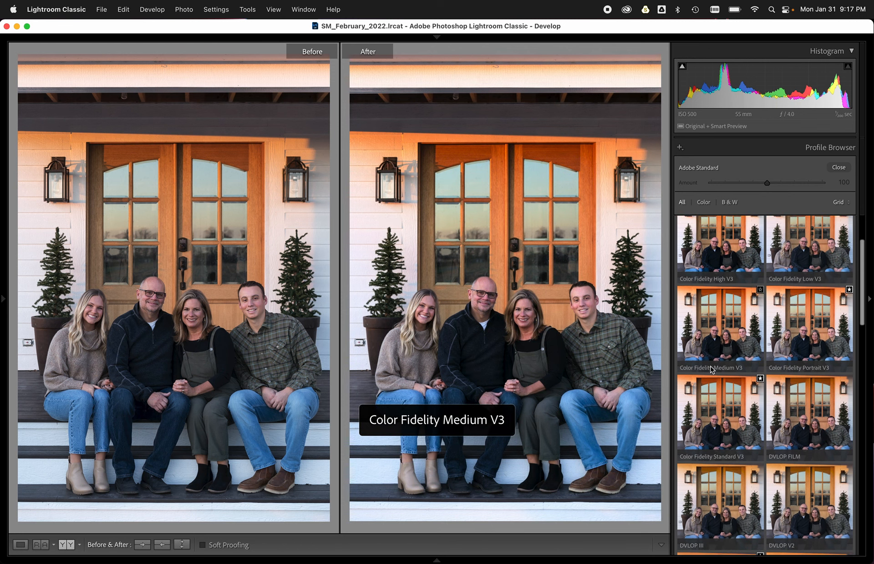
{"action": "scroll", "coordinate": [712, 370], "scroll_direction": "down", "scroll_amount": 6}
Apply the DVLOP X profile and compare the faces before and after at 100% zoom.
{"action": "left_click", "coordinate": [712, 476]}
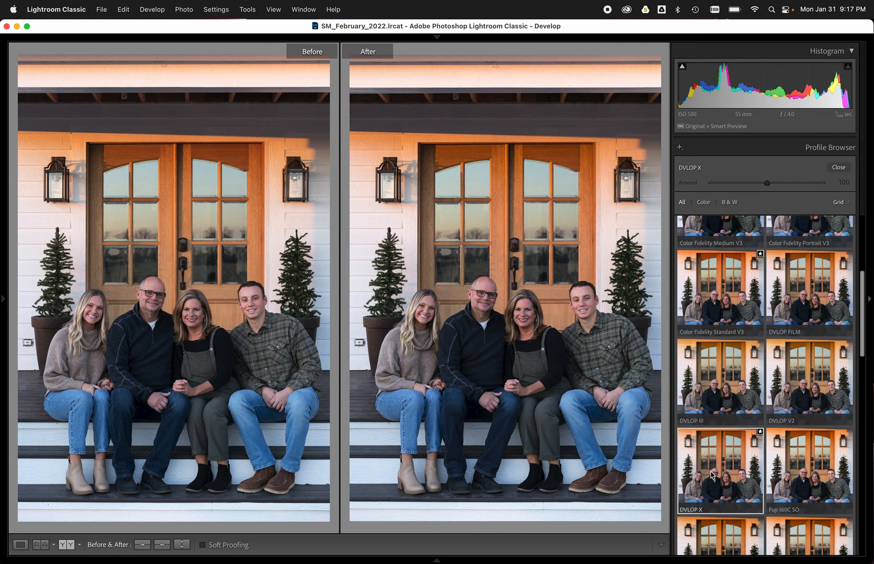
{"action": "left_click", "coordinate": [521, 319]}
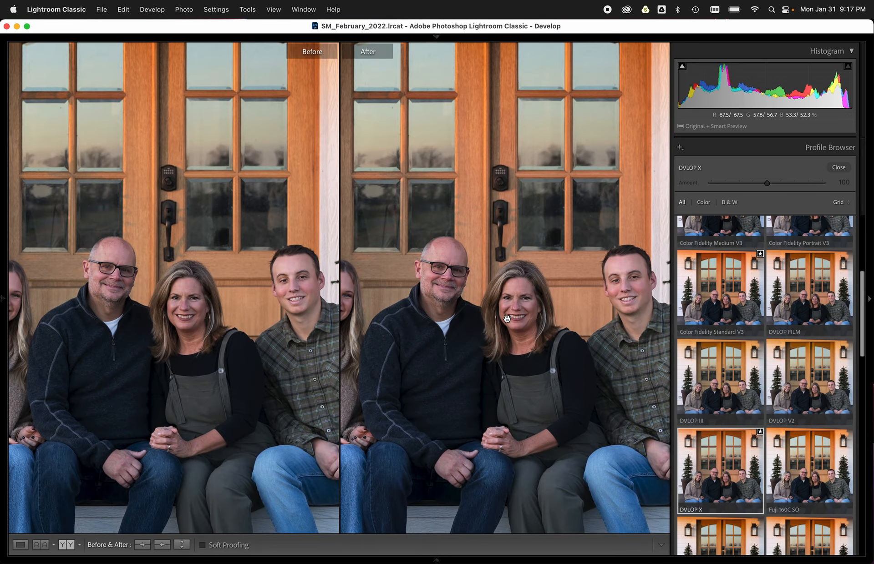
{"action": "key", "text": "Tab"}
{"action": "key", "text": "shift+Tab"}
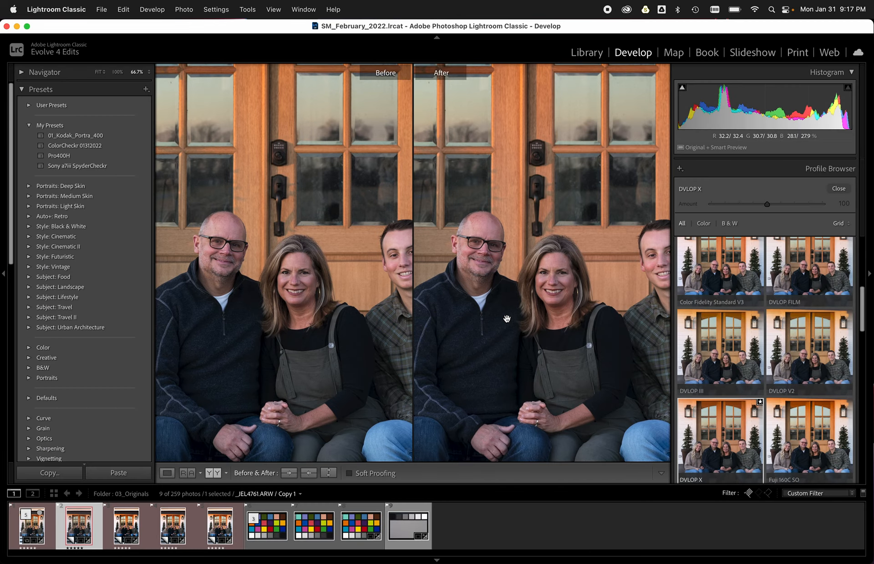
{"action": "left_click", "coordinate": [118, 73]}
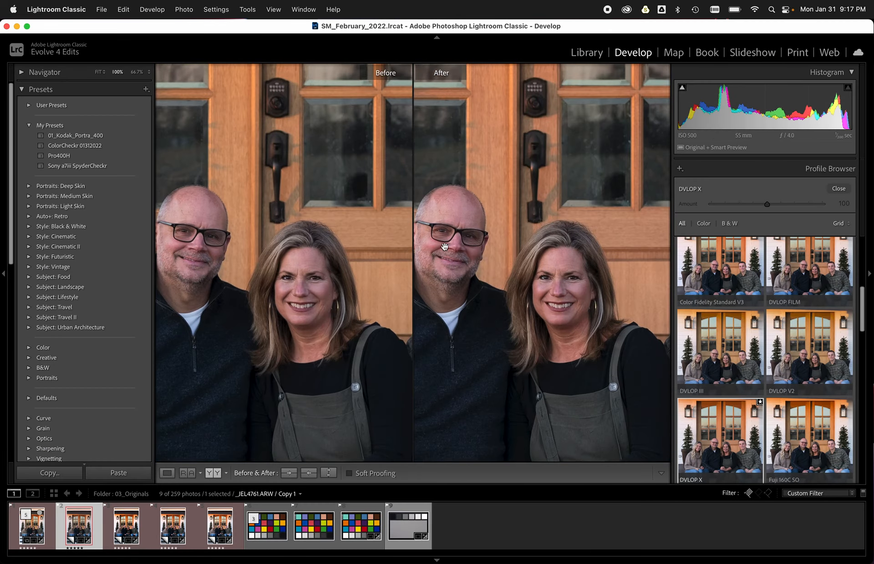
{"action": "key", "text": "shift+Tab"}
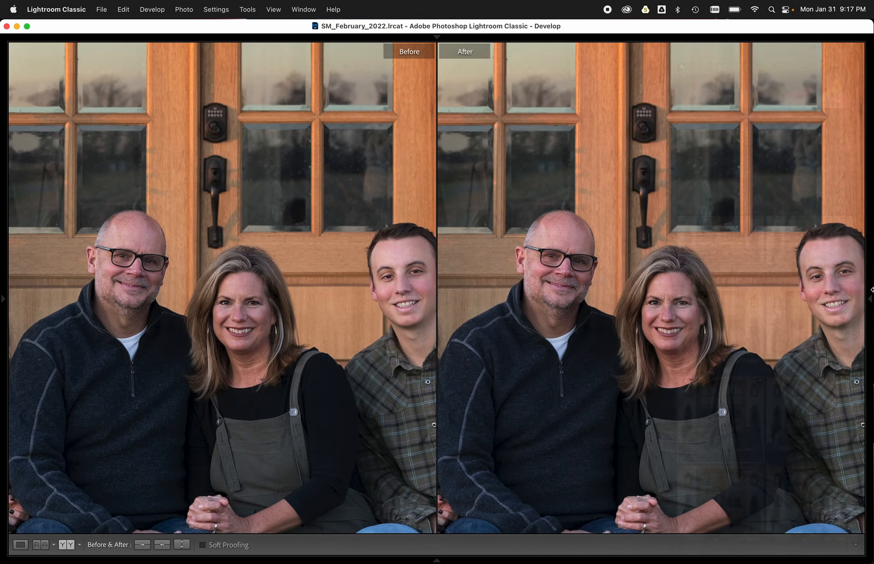
{"action": "left_click", "coordinate": [871, 296]}
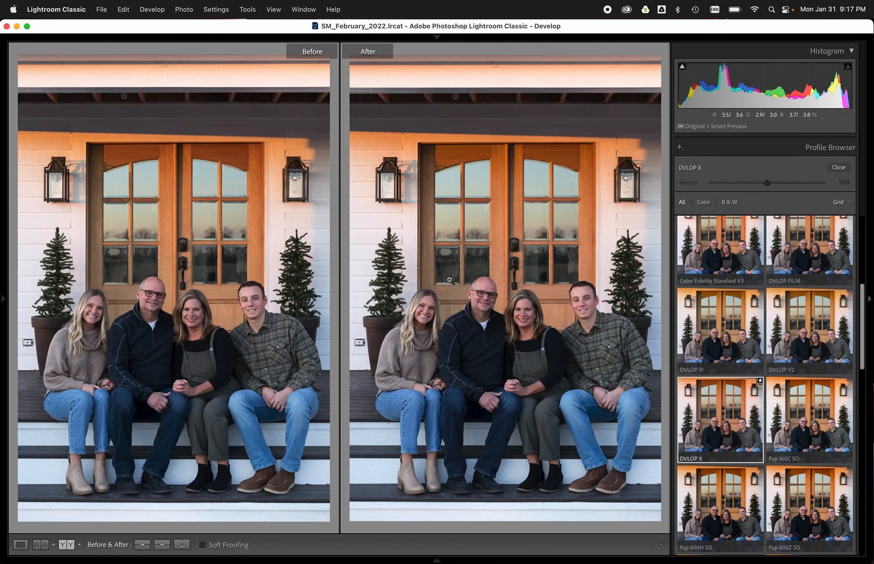
Examine each family member's skin tones up close in the before and after views.
{"action": "left_click", "coordinate": [416, 286]}
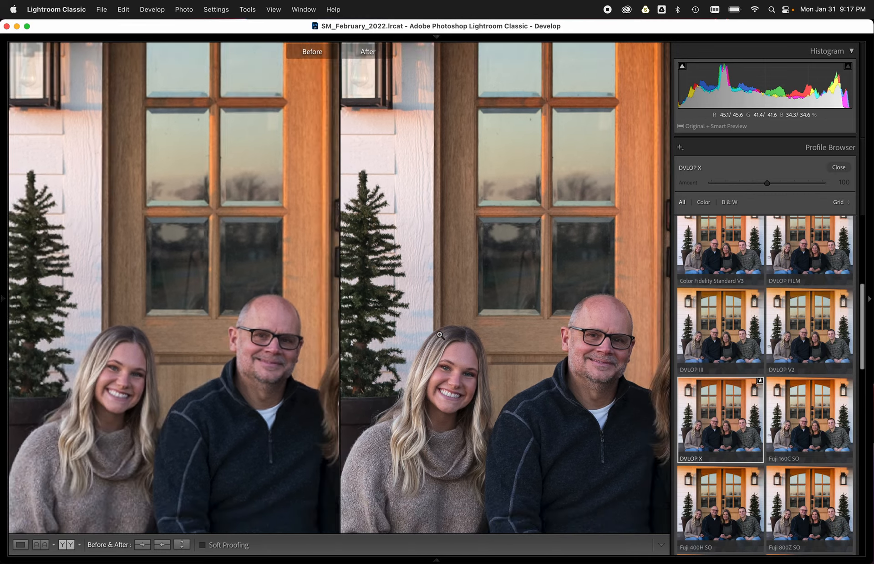
{"action": "left_click", "coordinate": [439, 334]}
{"action": "left_click", "coordinate": [453, 357]}
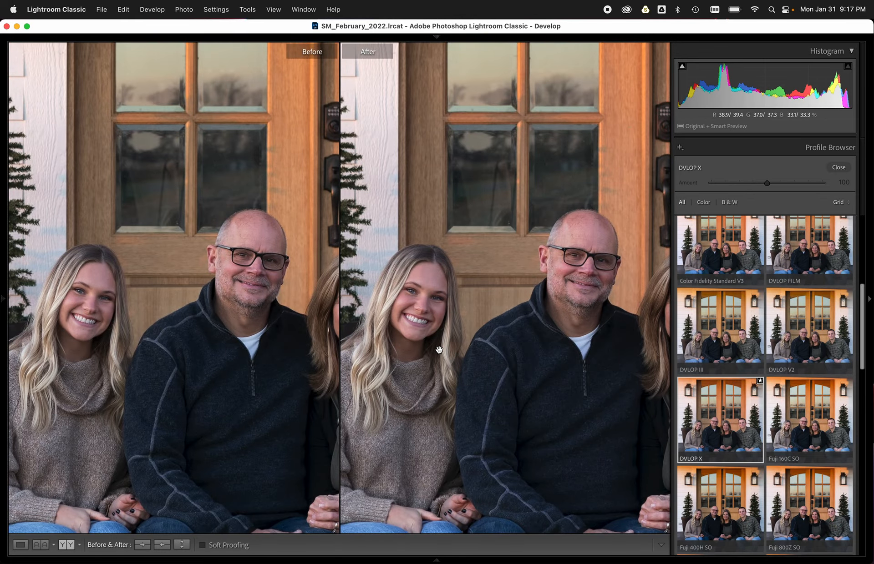
{"action": "left_click", "coordinate": [503, 351]}
{"action": "left_click_drag", "start_coordinate": [497, 390], "coordinate": [510, 405]}
{"action": "left_click", "coordinate": [519, 310]}
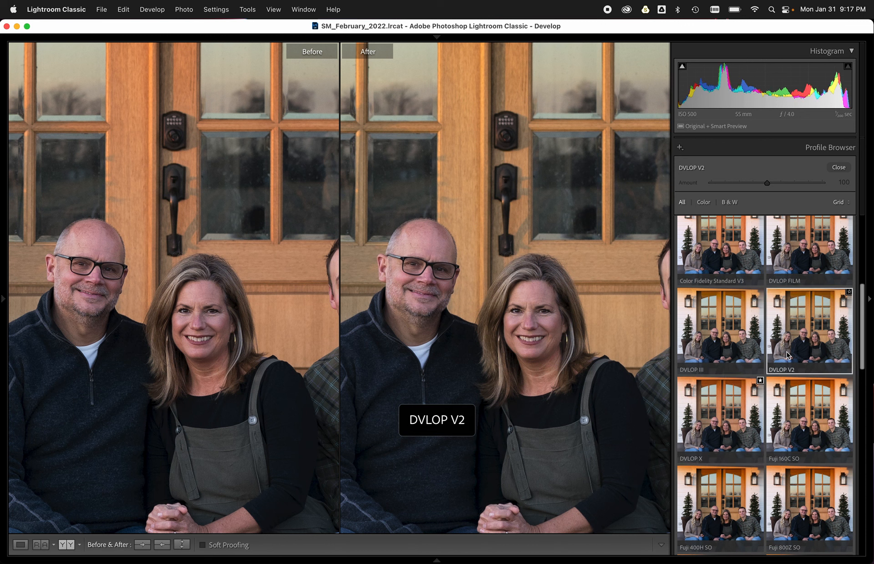
Try the DVLOP III and DVLOP FILM profiles on the zoomed-in portrait.
{"action": "left_click", "coordinate": [729, 348]}
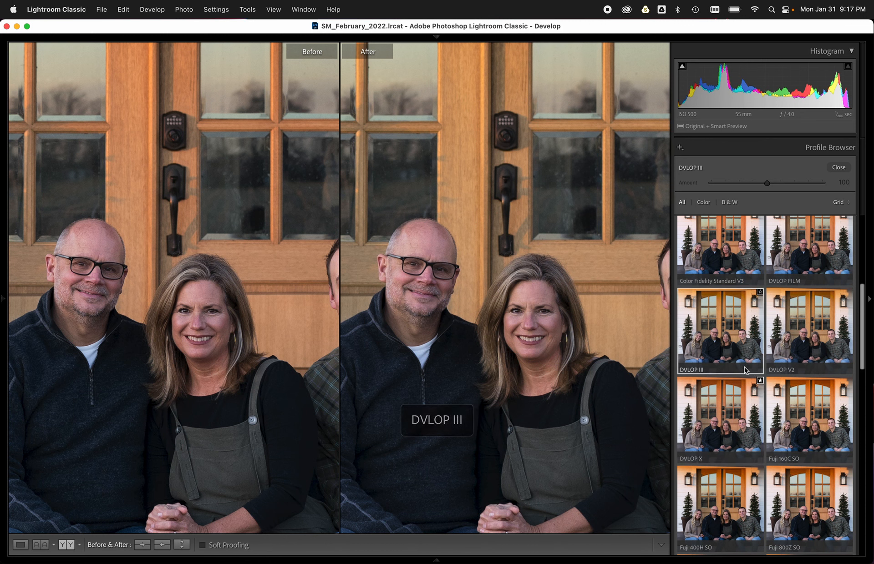
{"action": "scroll", "coordinate": [745, 370], "scroll_direction": "up", "scroll_amount": 2}
{"action": "scroll", "coordinate": [745, 371], "scroll_direction": "down", "scroll_amount": 1}
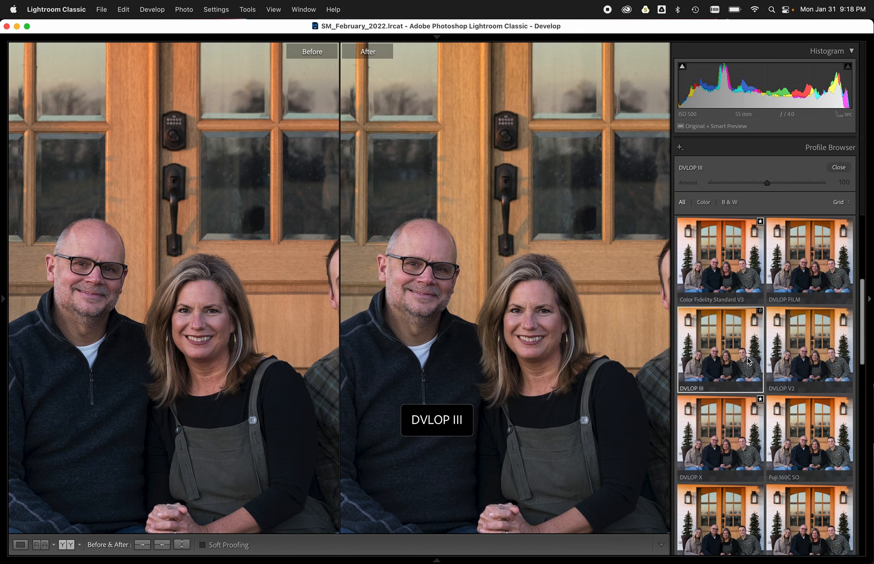
{"action": "left_click", "coordinate": [787, 293]}
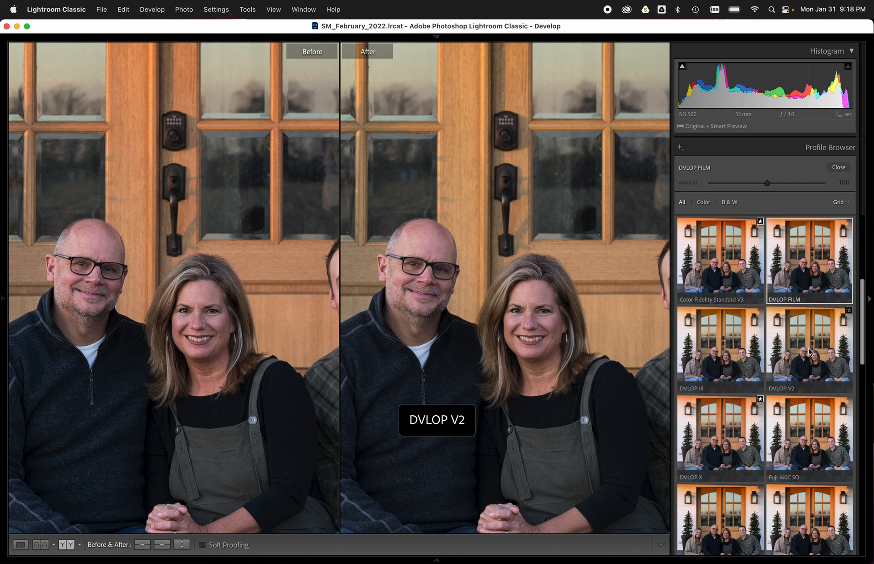
Preview the film-style profiles, including Fuji 160C SO, Ilford HP5 SO, INDIA and Kodak Portra 160 SO, and the Color Fidelity profiles on the faces.
{"action": "scroll", "coordinate": [809, 351], "scroll_direction": "down", "scroll_amount": 2}
{"action": "scroll", "coordinate": [769, 401], "scroll_direction": "down", "scroll_amount": 2}
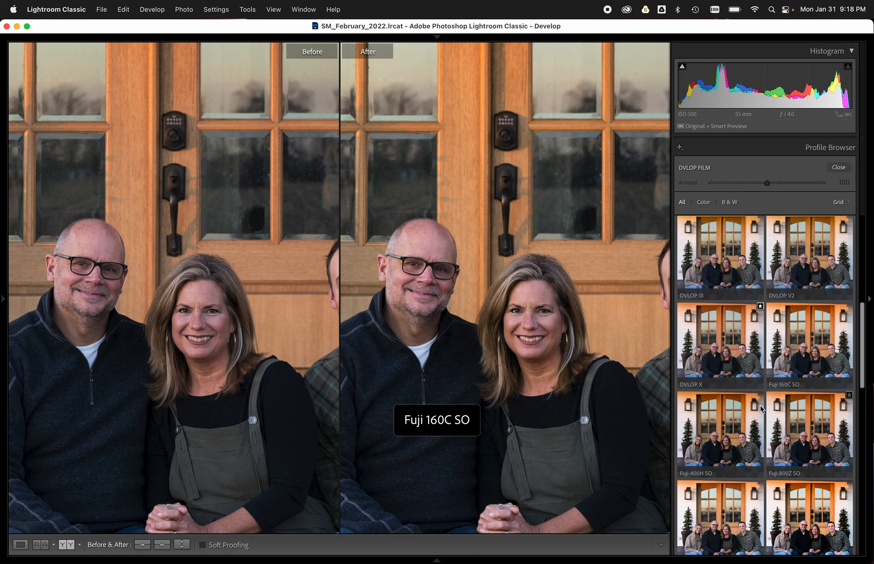
{"action": "scroll", "coordinate": [761, 409], "scroll_direction": "down", "scroll_amount": 2}
{"action": "scroll", "coordinate": [721, 432], "scroll_direction": "down", "scroll_amount": 2}
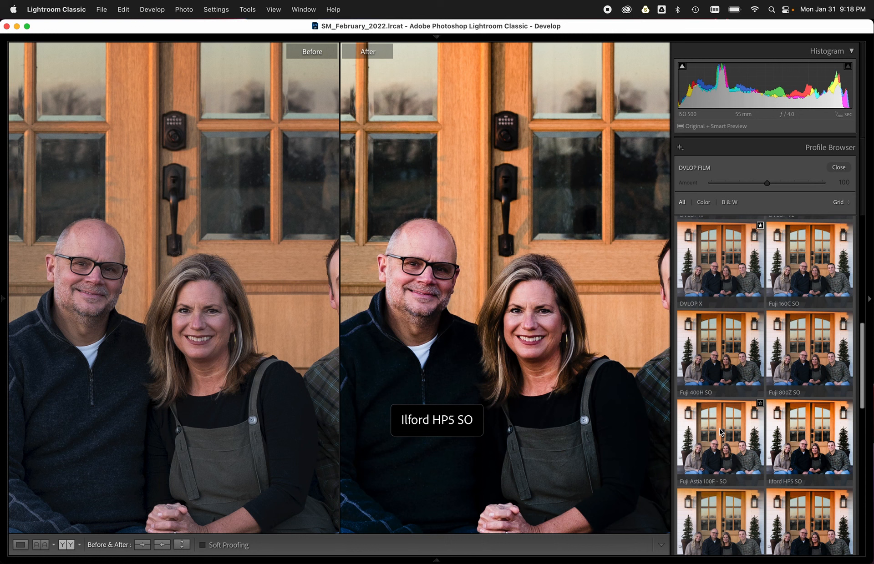
{"action": "scroll", "coordinate": [720, 432], "scroll_direction": "down", "scroll_amount": 2}
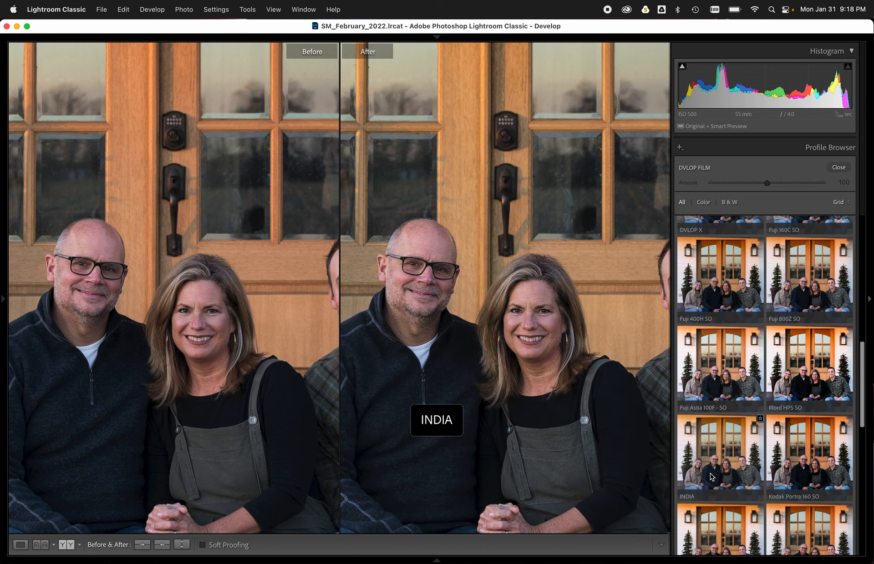
{"action": "scroll", "coordinate": [717, 476], "scroll_direction": "up", "scroll_amount": 1}
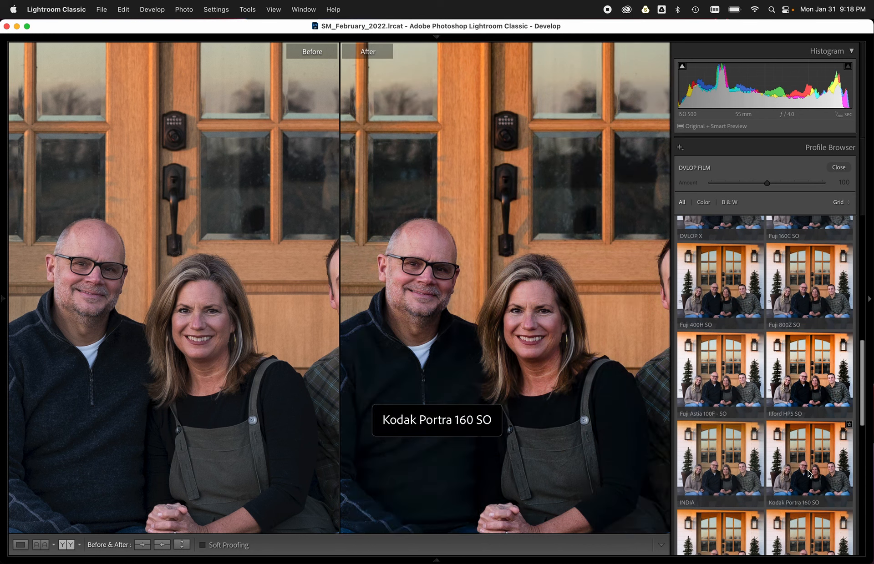
{"action": "scroll", "coordinate": [792, 396], "scroll_direction": "up", "scroll_amount": 2}
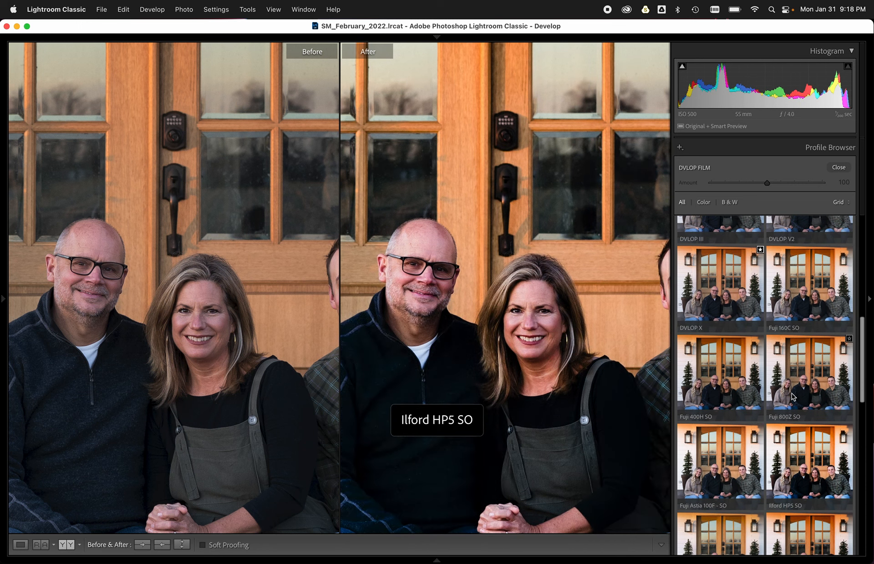
{"action": "scroll", "coordinate": [792, 396], "scroll_direction": "up", "scroll_amount": 6}
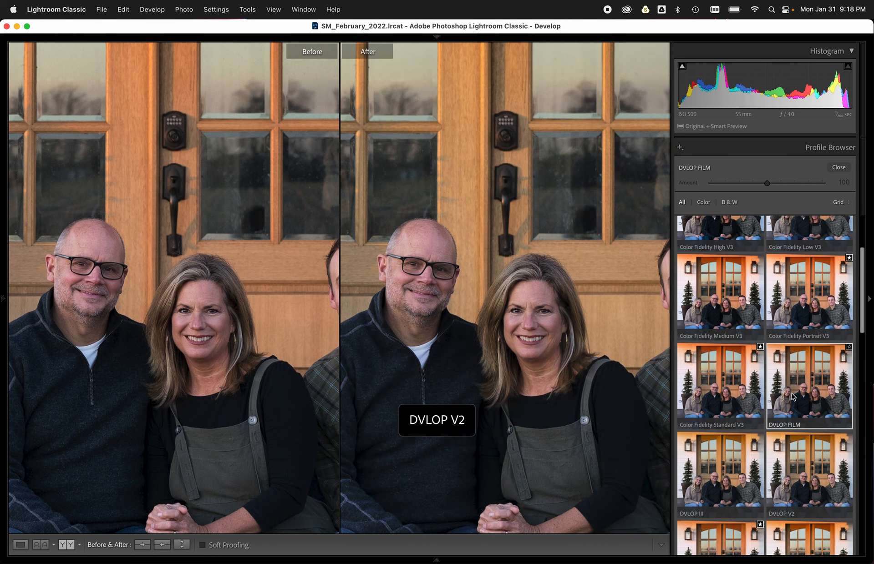
{"action": "scroll", "coordinate": [792, 396], "scroll_direction": "up", "scroll_amount": 2}
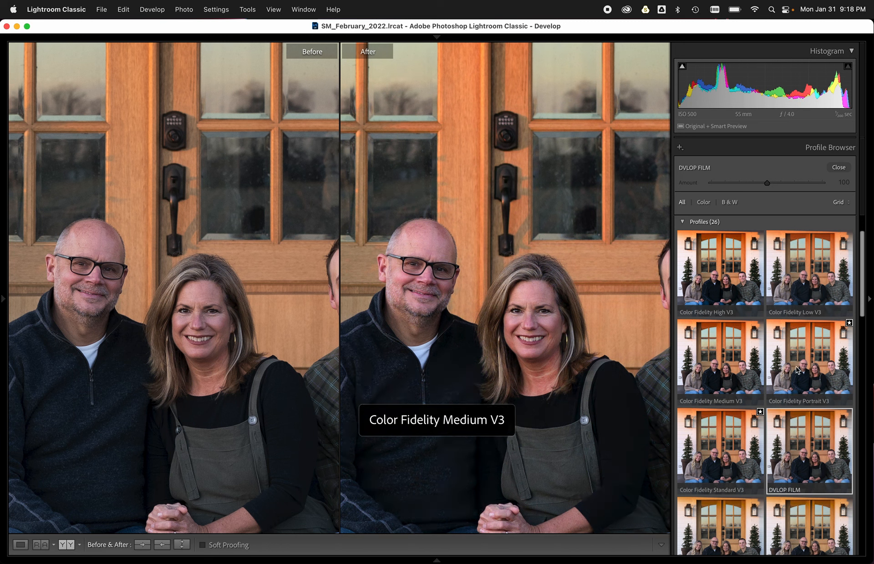
{"action": "scroll", "coordinate": [808, 372], "scroll_direction": "down", "scroll_amount": 1}
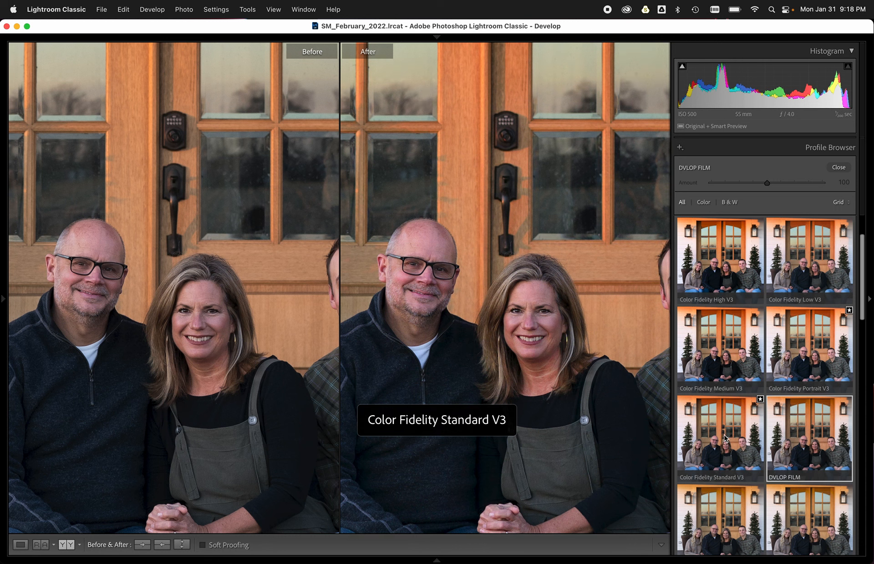
Compare Color Fidelity Standard V3 with Color Fidelity Portrait V3 and keep Color Fidelity Standard V3 applied.
{"action": "left_click", "coordinate": [721, 440]}
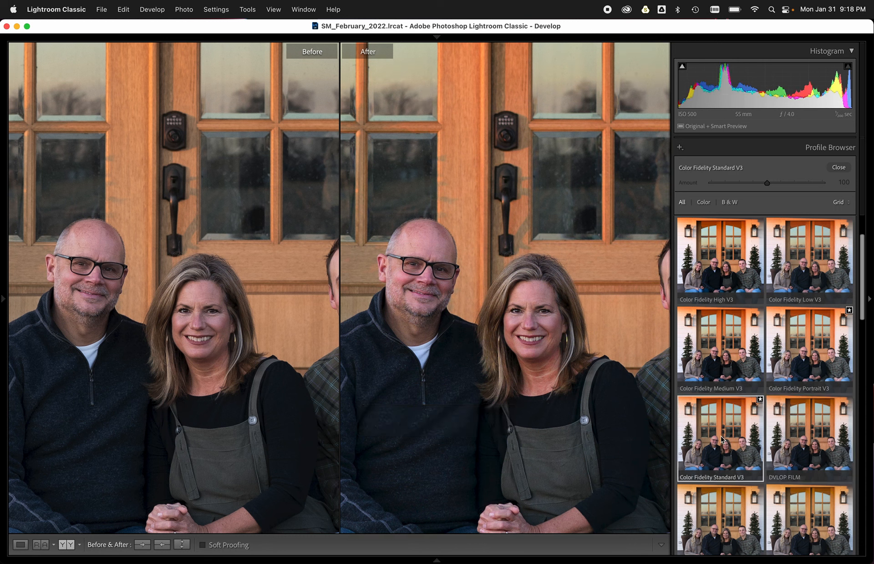
{"action": "left_click", "coordinate": [813, 364]}
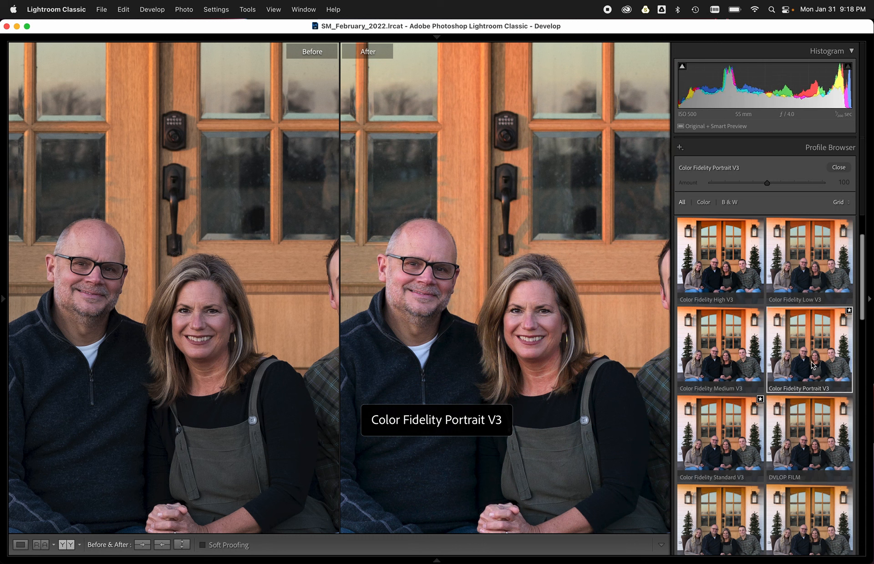
{"action": "left_click", "coordinate": [714, 438]}
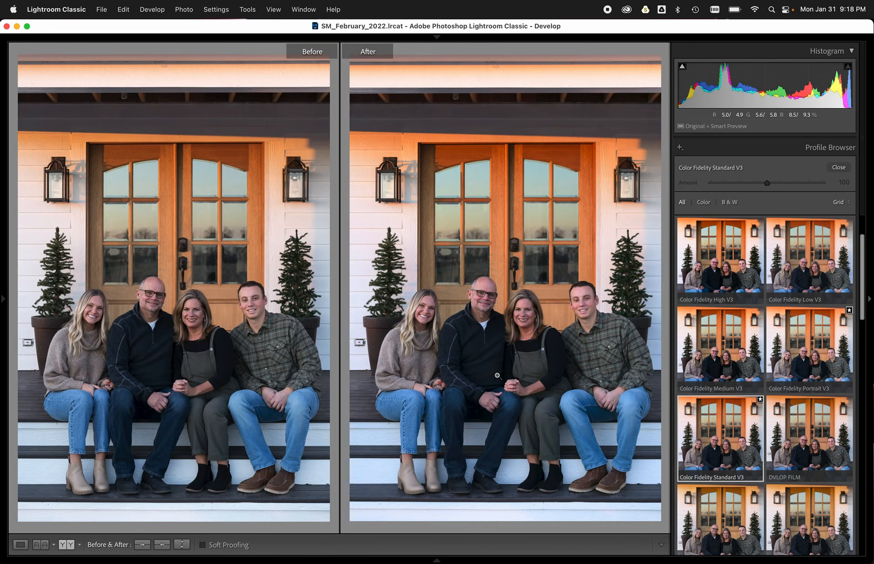
Fit the whole photo in view, close the Profile Browser and leave the before/after comparison.
{"action": "left_click", "coordinate": [496, 373]}
{"action": "left_click", "coordinate": [838, 168]}
{"action": "key", "text": "y"}
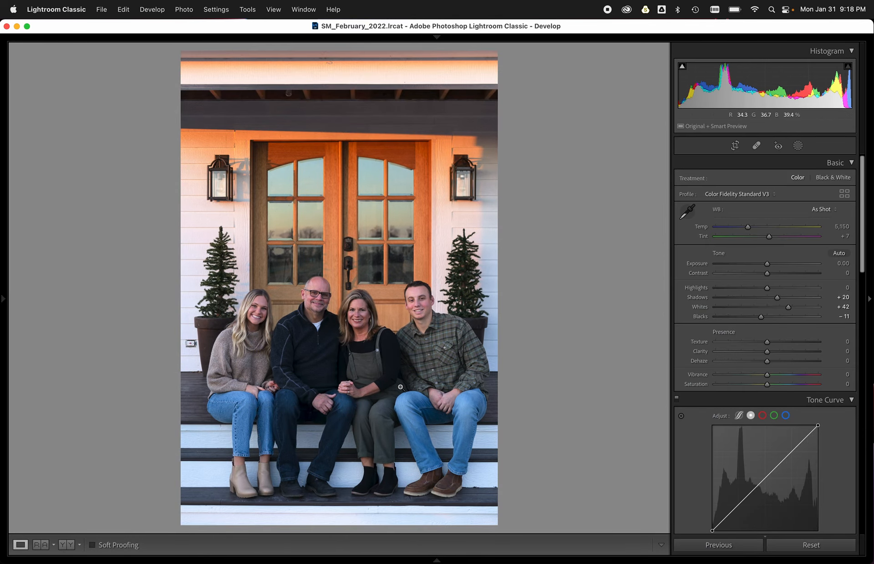
Zoom in on the family's faces and compare the portrait repeatedly with its before state.
{"action": "left_click", "coordinate": [352, 318]}
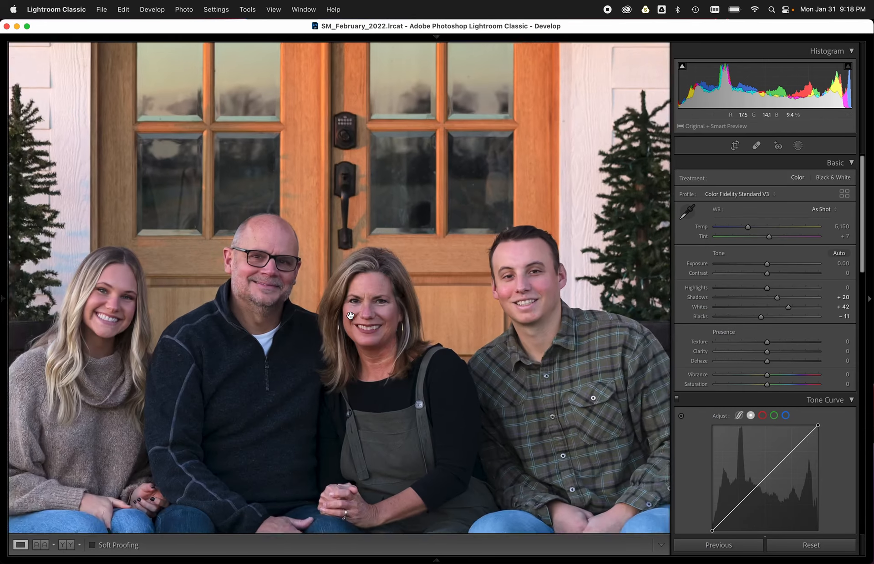
{"action": "scroll", "coordinate": [354, 351], "scroll_direction": "down", "scroll_amount": 5}
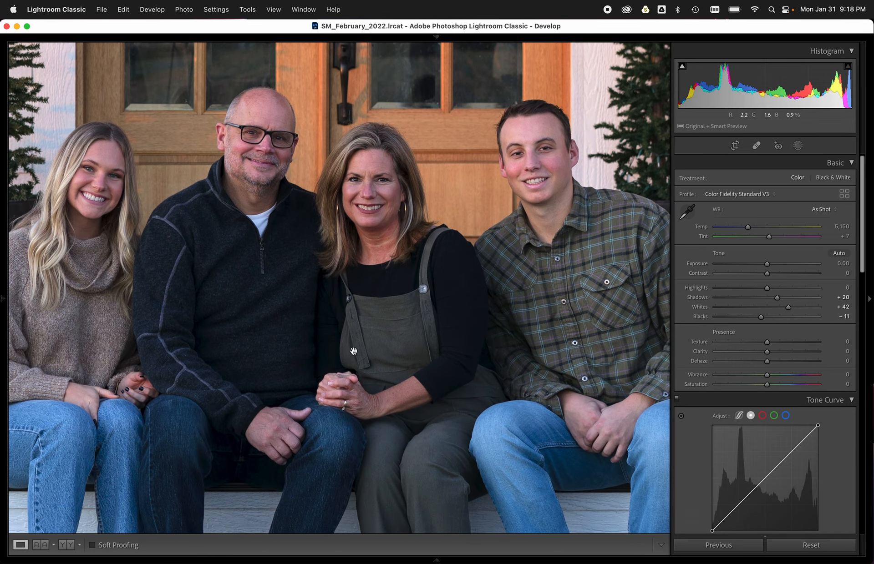
{"action": "key", "text": "backslash"}
{"action": "key", "text": "backslash"}
{"action": "key", "text": "backslash"}
{"action": "key", "text": "backslash"}
{"action": "key", "text": "backslash"}
{"action": "key", "text": "backslash"}
Fit the whole photo in view and compare the full scene with its before state.
{"action": "left_click", "coordinate": [336, 305]}
{"action": "key", "text": "backslash"}
{"action": "key", "text": "backslash"}
{"action": "key", "text": "backslash"}
{"action": "key", "text": "backslash"}
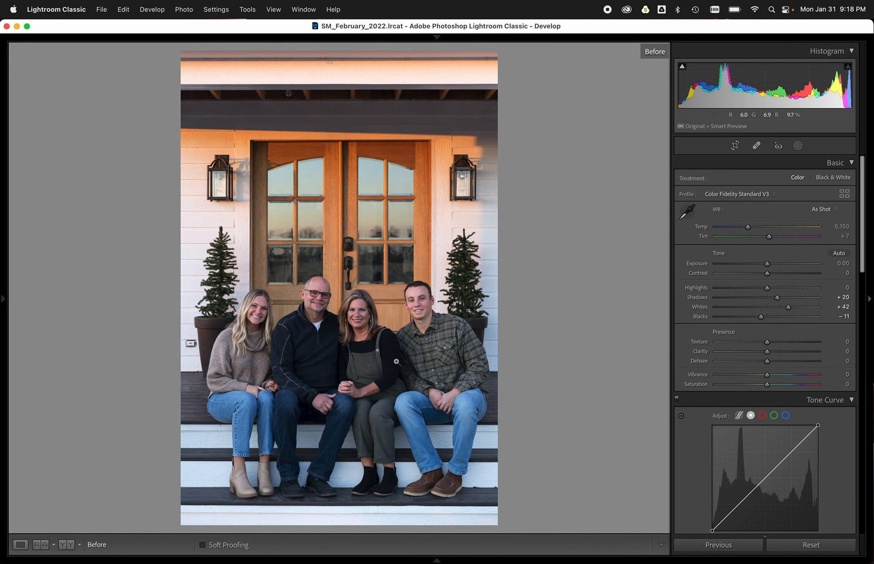
{"action": "key", "text": "backslash"}
{"action": "key", "text": "backslash"}
{"action": "key", "text": "backslash"}
{"action": "key", "text": "backslash"}
{"action": "key", "text": "backslash"}
{"action": "key", "text": "backslash"}
Zoom back in on the faces and compare the skin tones before and after the edits.
{"action": "left_click", "coordinate": [361, 320]}
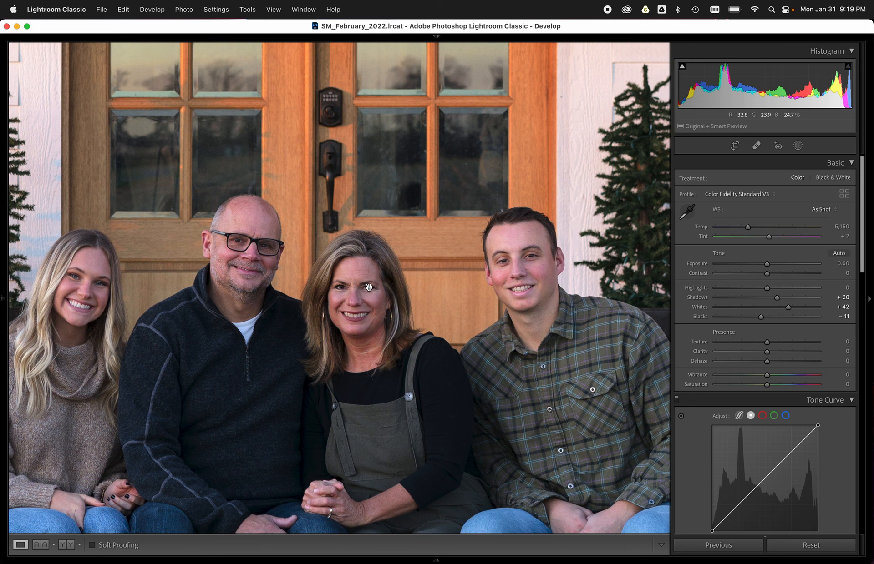
{"action": "key", "text": "backslash"}
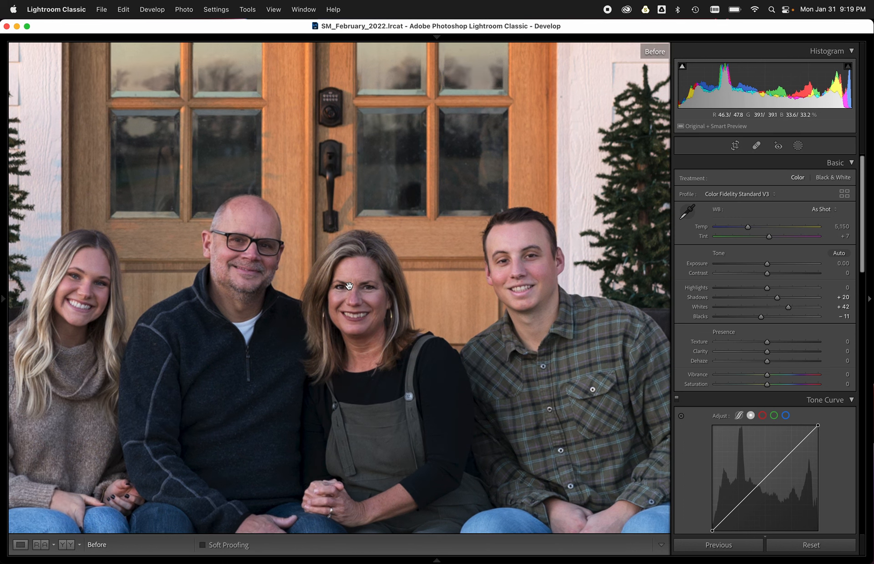
{"action": "key", "text": "backslash"}
{"action": "key", "text": "backslash"}
{"action": "key", "text": "backslash"}
{"action": "key", "text": "backslash"}
{"action": "key", "text": "backslash"}
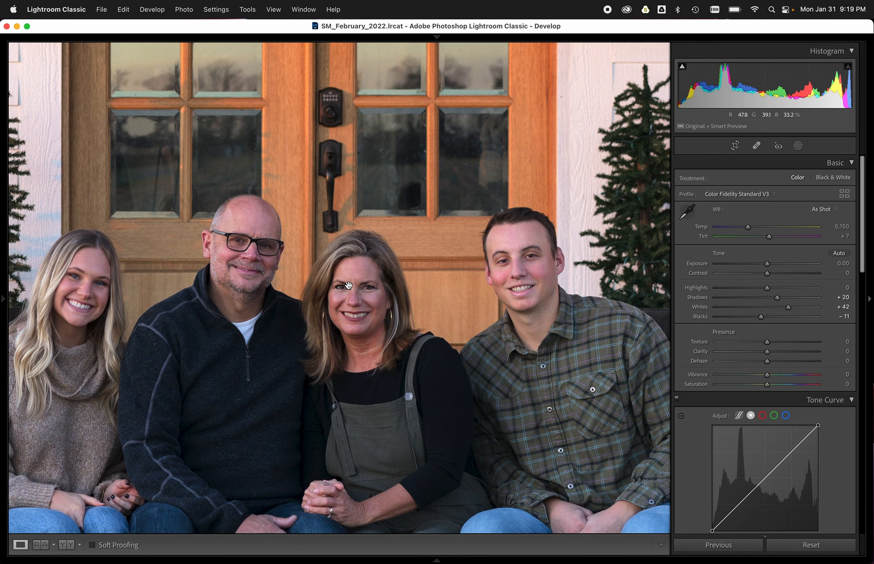
Fit the whole photo in view, check its before state once and show the before and after versions side by side.
{"action": "left_click", "coordinate": [305, 272]}
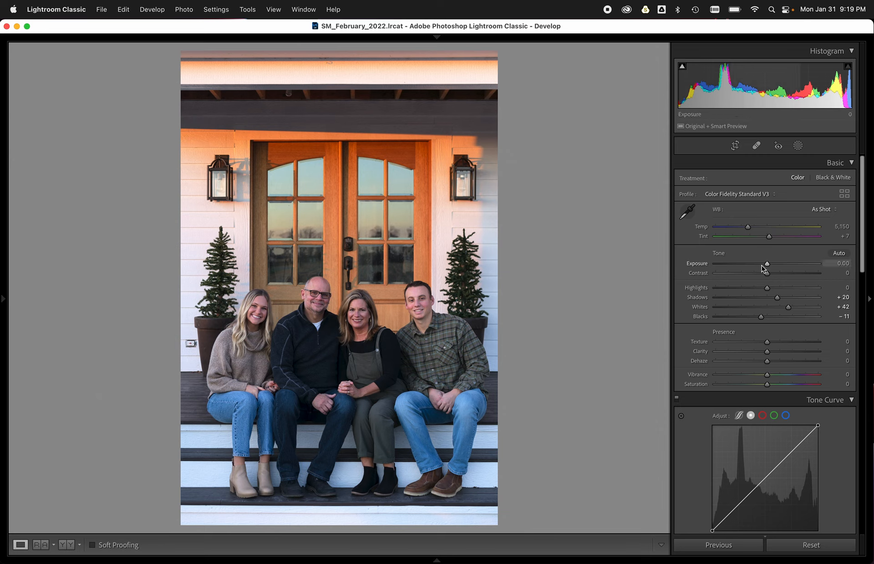
{"action": "key", "text": "backslash"}
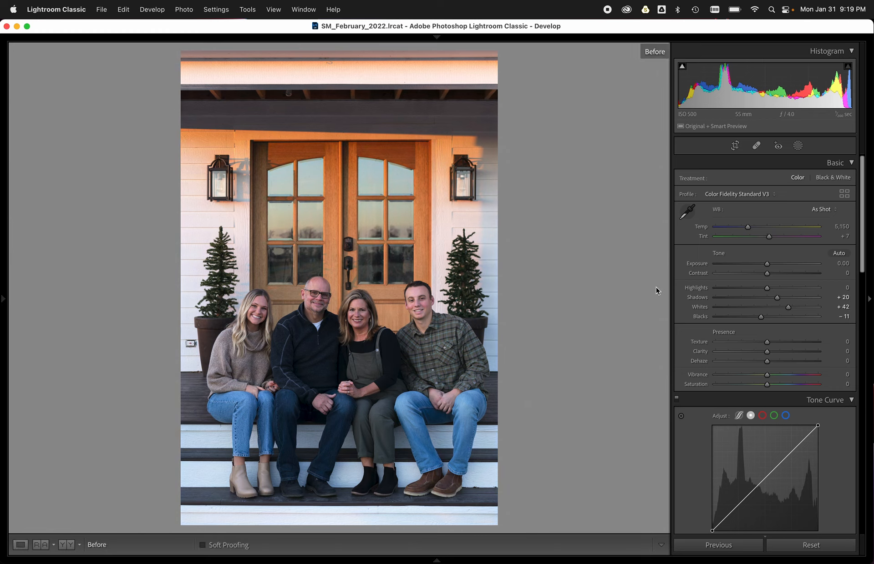
{"action": "key", "text": "backslash"}
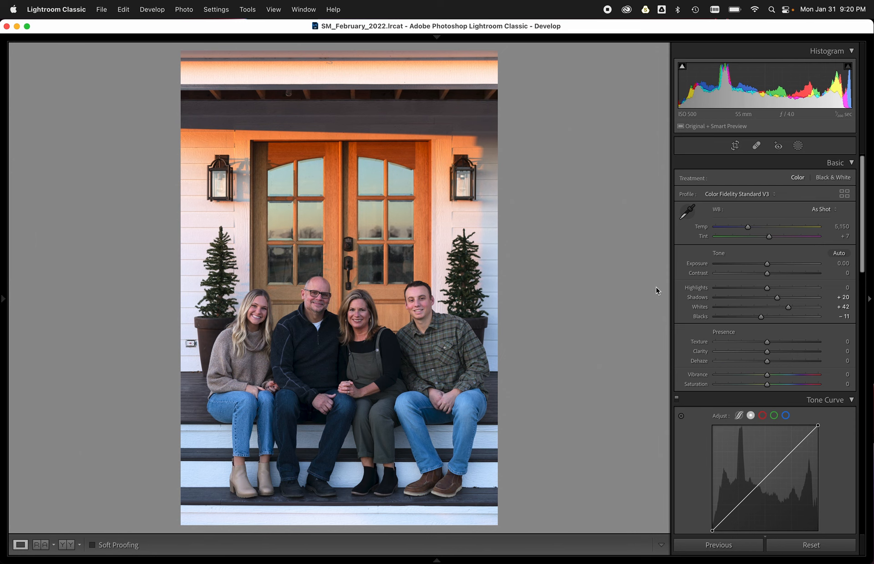
{"action": "key", "text": "y"}
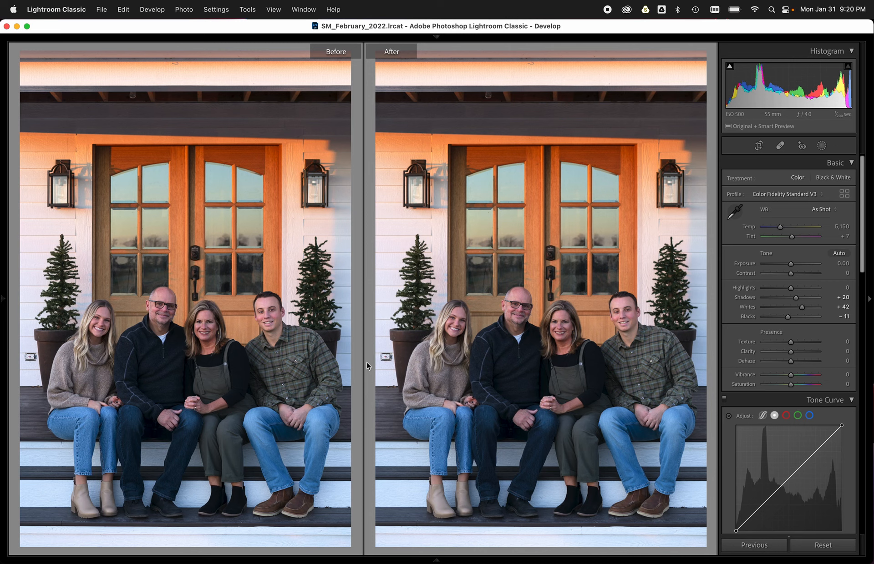
Try a Saturation target adjustment on the sunlit orange wall above the door, bringing Orange to −69 and Red to +4.
{"action": "left_click", "coordinate": [248, 5]}
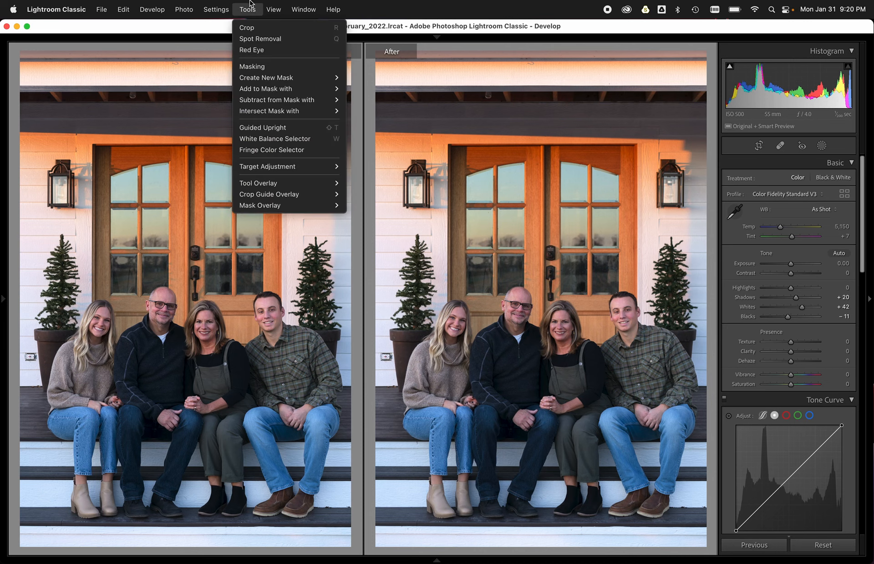
{"action": "mouse_move", "coordinate": [269, 171]}
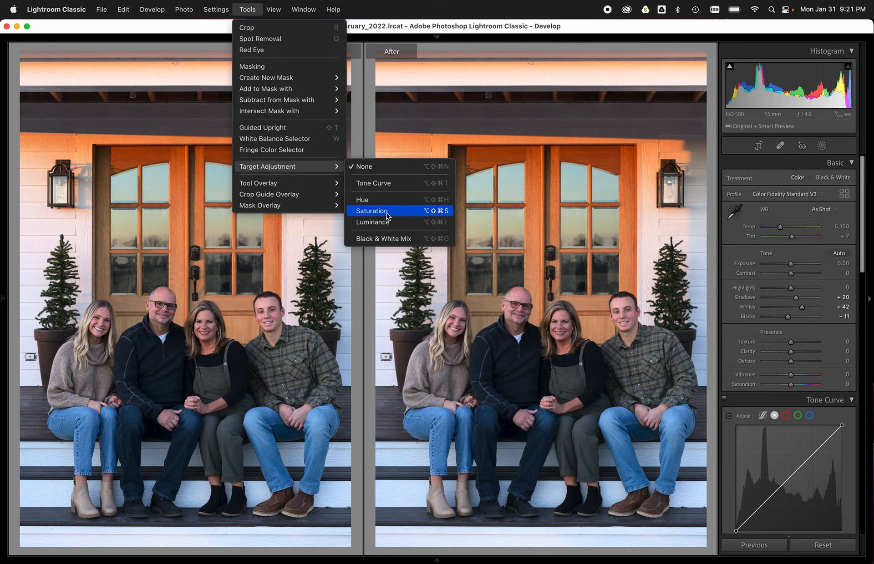
{"action": "left_click", "coordinate": [371, 286]}
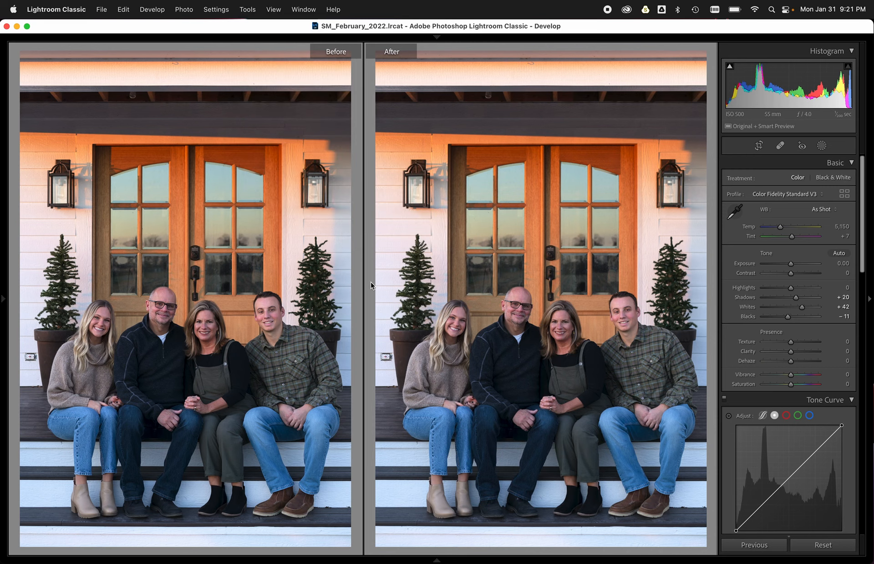
{"action": "key", "text": "alt"}
{"action": "key", "text": "super+alt+shift+s"}
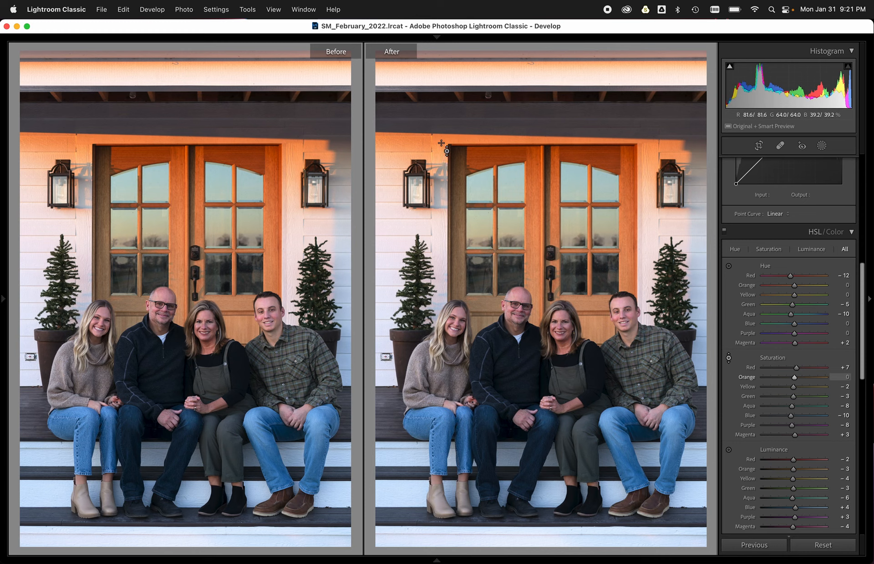
{"action": "left_click_drag", "start_coordinate": [441, 143], "coordinate": [441, 195]}
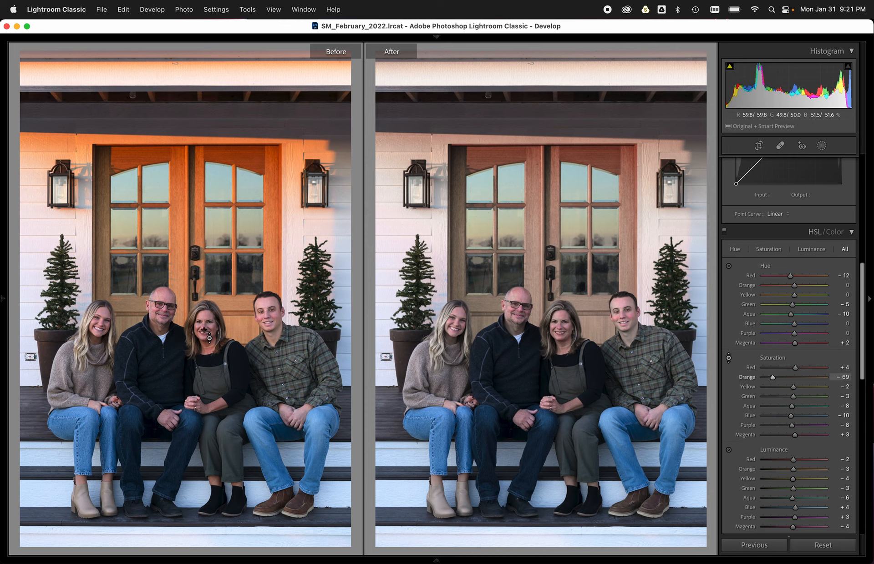
Inspect the desaturated skin tones up close, undo the orange saturation change and fit the photo in view.
{"action": "key", "text": "super+equal"}
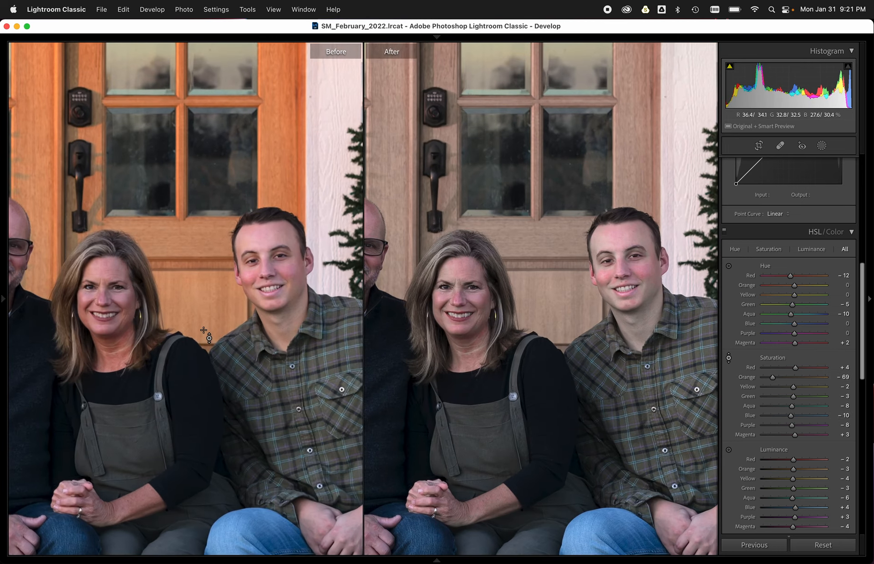
{"action": "left_click_drag", "start_coordinate": [433, 293], "coordinate": [480, 302]}
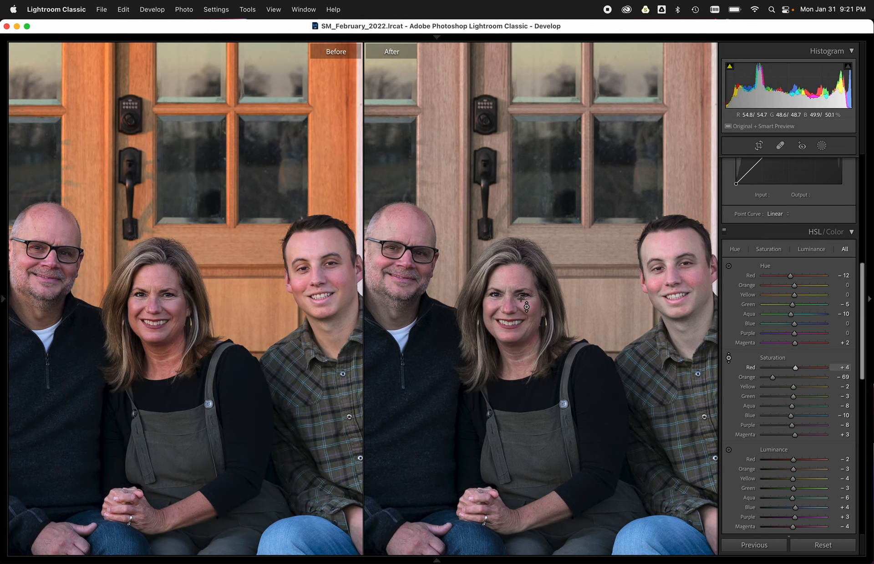
{"action": "key", "text": "super+z"}
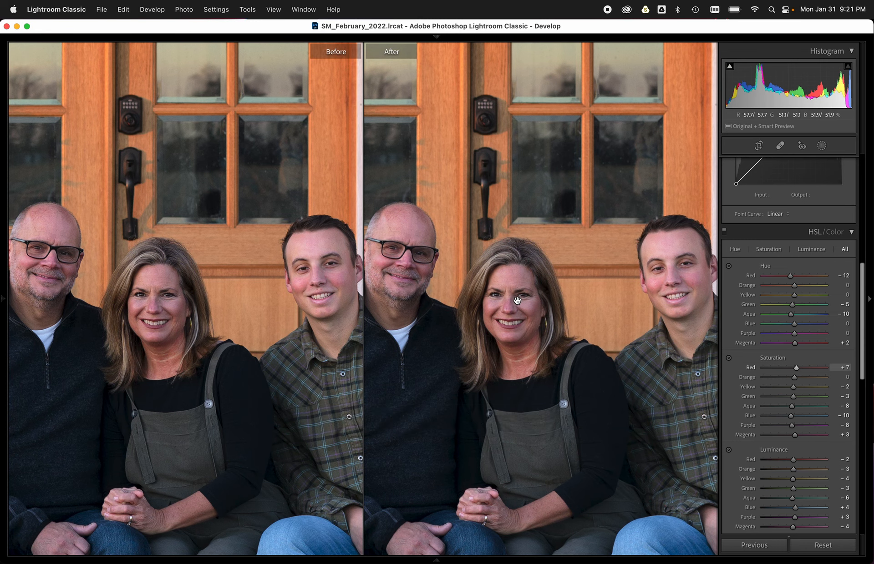
{"action": "left_click", "coordinate": [520, 299]}
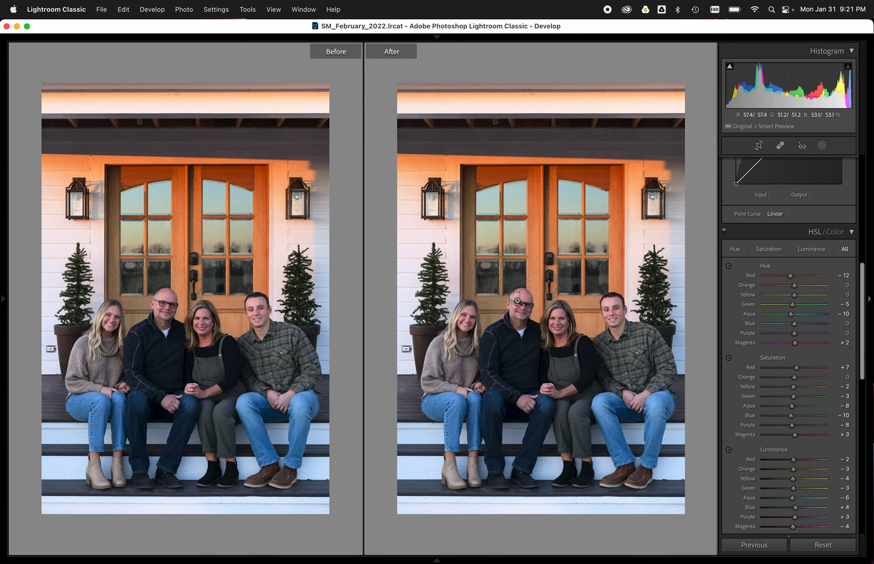
Try global Saturation at −20 with Vibrance at +20 and examine the effect on the faces up close.
{"action": "scroll", "coordinate": [753, 303], "scroll_direction": "down", "scroll_amount": 1}
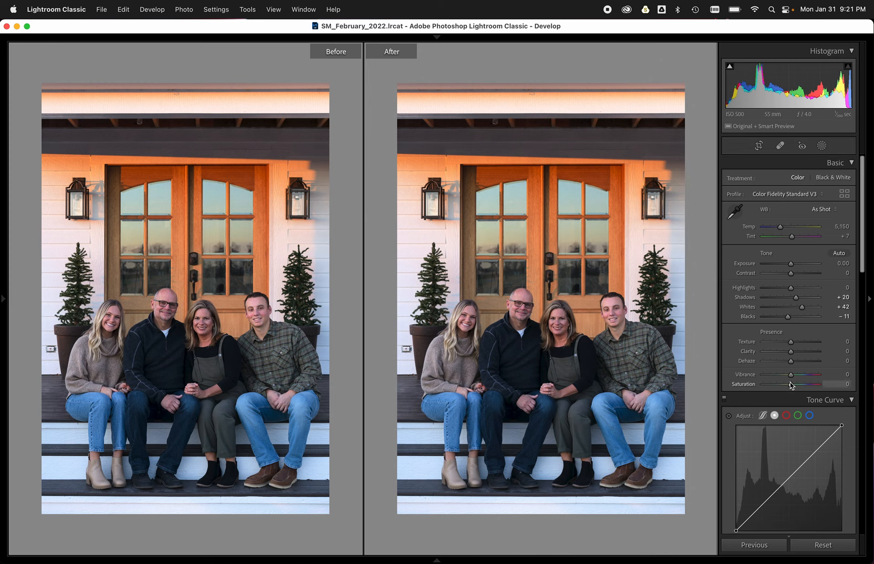
{"action": "key", "text": "Down"}
{"action": "key", "text": "Down"}
{"action": "key", "text": "Down"}
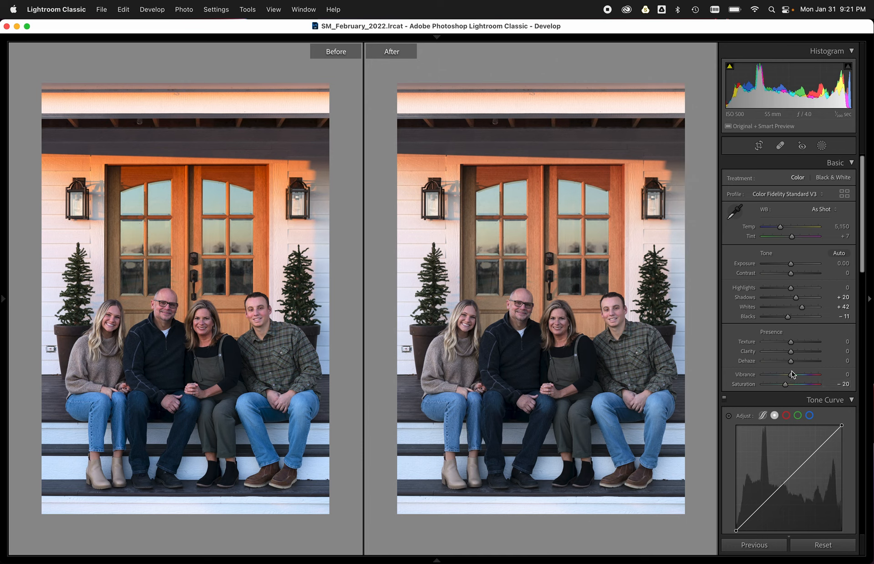
{"action": "left_click_drag", "start_coordinate": [791, 371], "coordinate": [795, 376]}
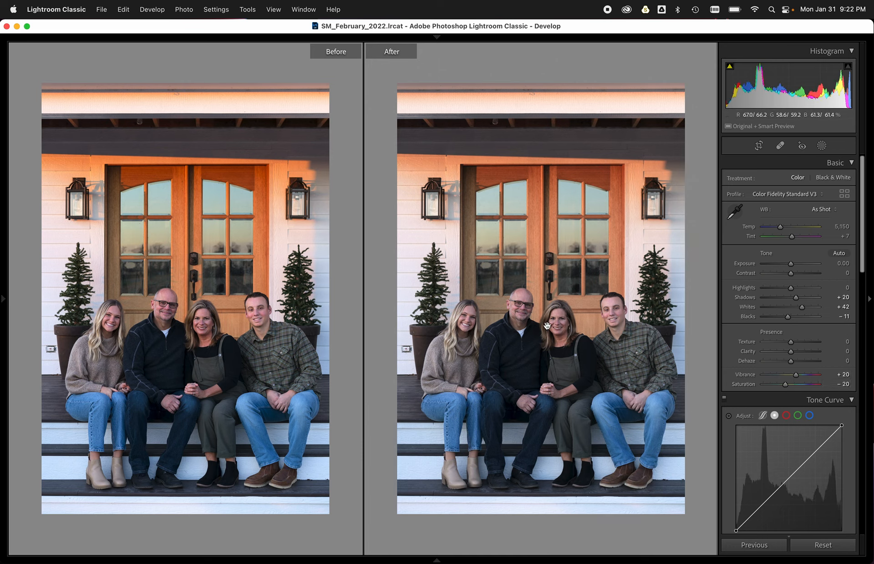
{"action": "key", "text": "super+equal"}
{"action": "left_click", "coordinate": [564, 338]}
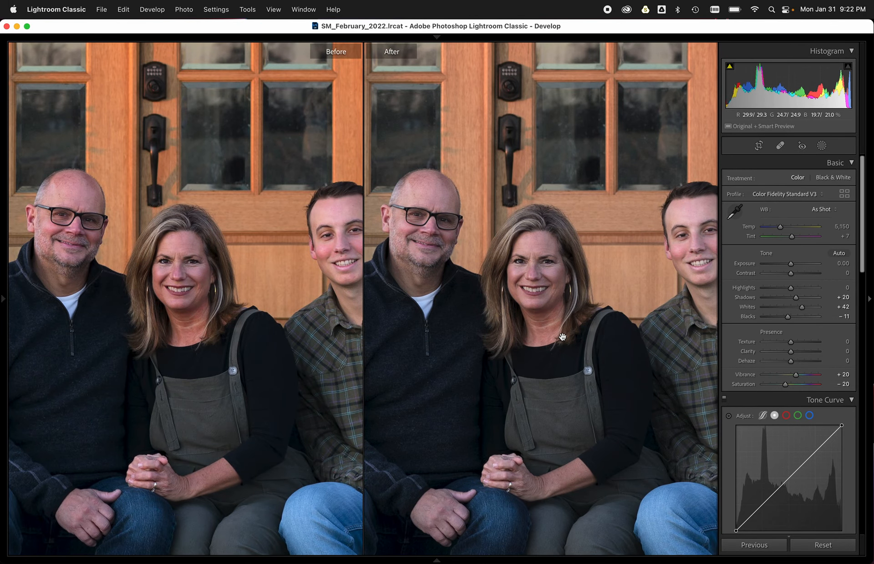
{"action": "left_click_drag", "start_coordinate": [543, 296], "coordinate": [582, 311]}
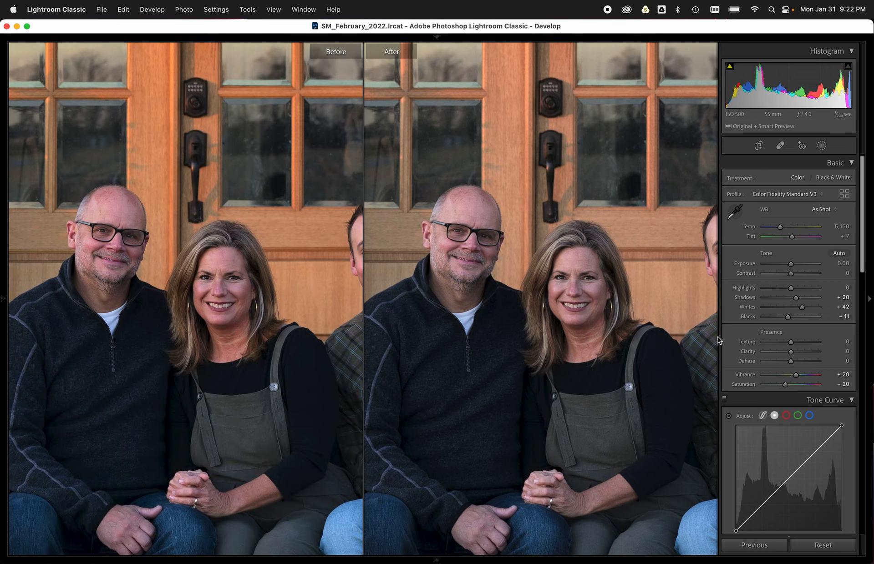
Reset Saturation to 0, try Vibrance at +66 and check the effect on the whole photo.
{"action": "double_click", "coordinate": [747, 385]}
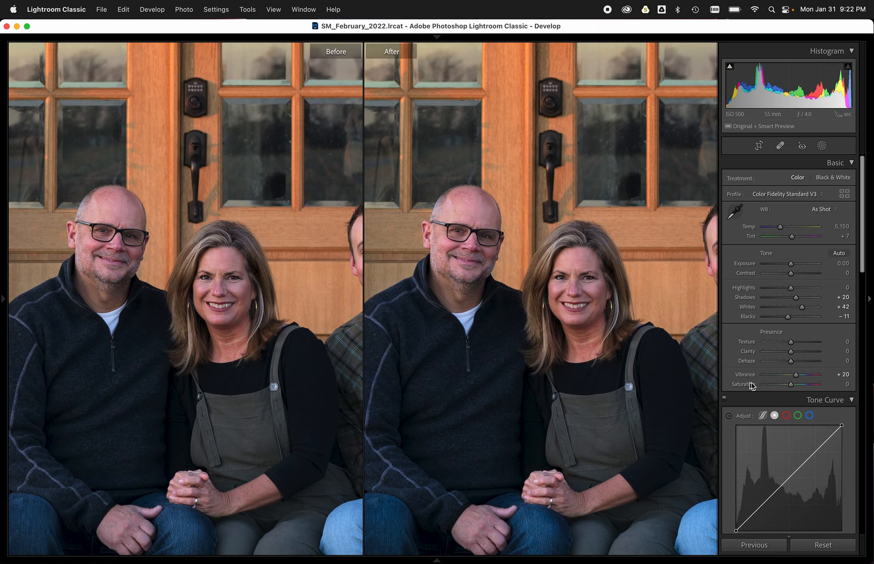
{"action": "left_click_drag", "start_coordinate": [795, 376], "coordinate": [808, 378]}
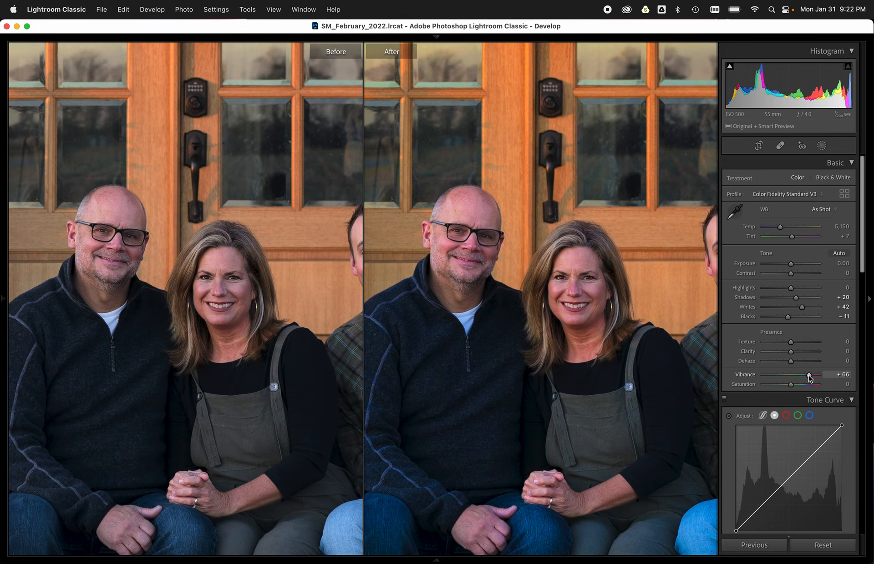
{"action": "left_click", "coordinate": [517, 384]}
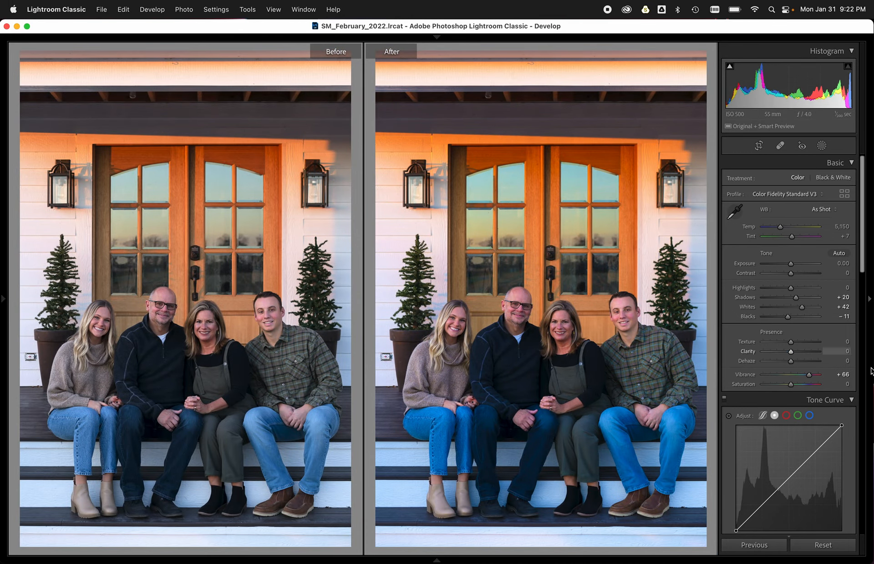
Undo all the Vibrance and Saturation changes.
{"action": "key", "text": "super+z"}
{"action": "key", "text": "super+z"}
{"action": "key", "text": "super+z"}
{"action": "key", "text": "super+z"}
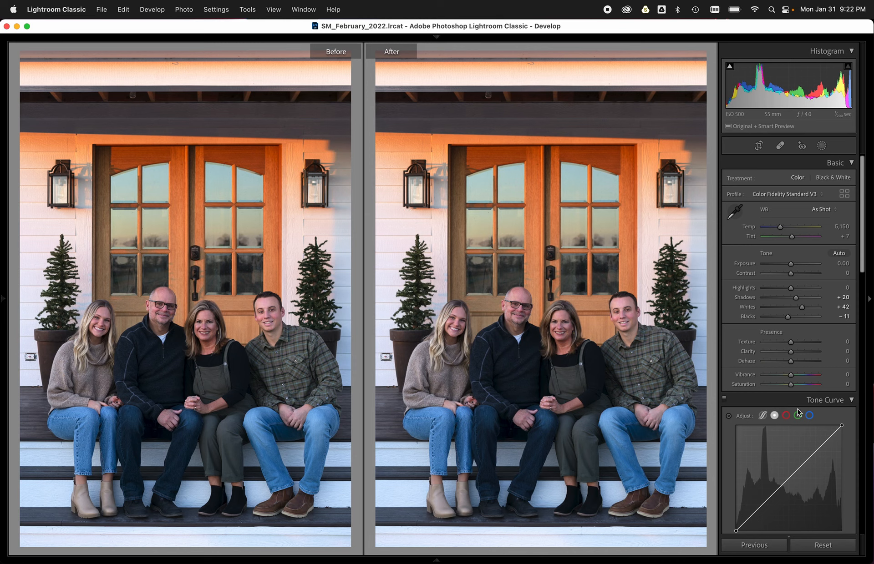
Compare the photo with the HSL/Color adjustments switched off and on, leaving them on.
{"action": "scroll", "coordinate": [797, 413], "scroll_direction": "down", "scroll_amount": 15}
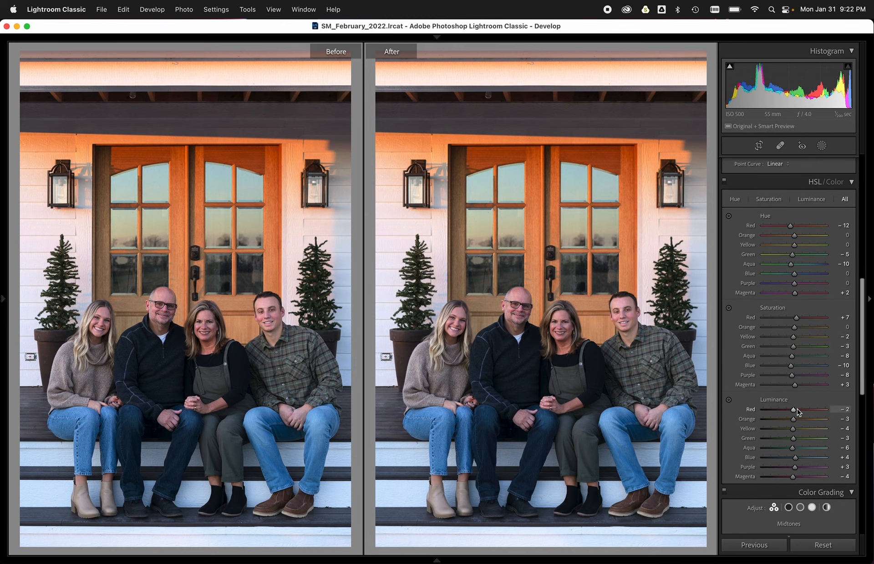
{"action": "left_click", "coordinate": [724, 180]}
{"action": "left_click", "coordinate": [724, 180]}
{"action": "left_click", "coordinate": [724, 181]}
{"action": "left_click", "coordinate": [724, 181]}
{"action": "left_click", "coordinate": [725, 181]}
{"action": "left_click", "coordinate": [724, 180]}
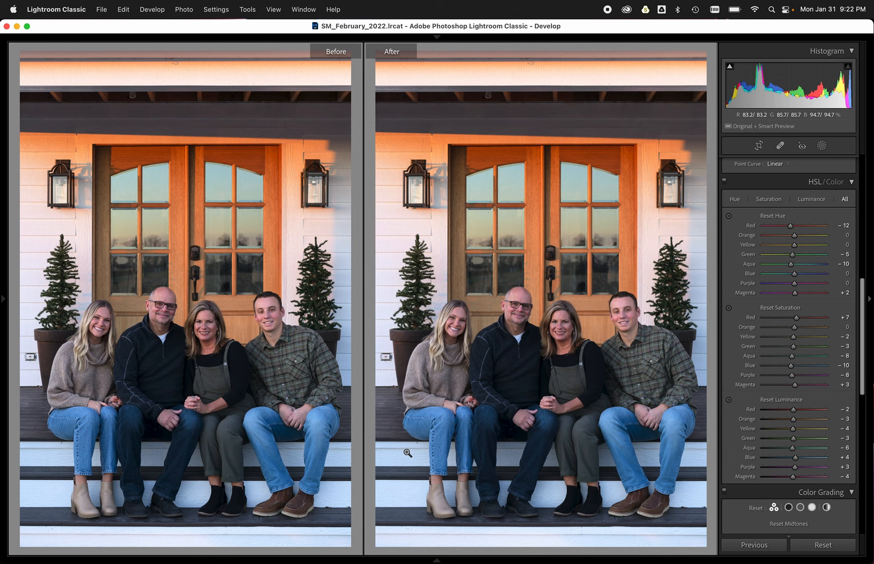
Try desaturating the blues to −75 with a Saturation target adjustment on the white steps, and undo it.
{"action": "key", "text": "alt+shift+super+s"}
{"action": "left_click_drag", "start_coordinate": [569, 492], "coordinate": [569, 537]}
{"action": "left_click_drag", "start_coordinate": [404, 461], "coordinate": [404, 453]}
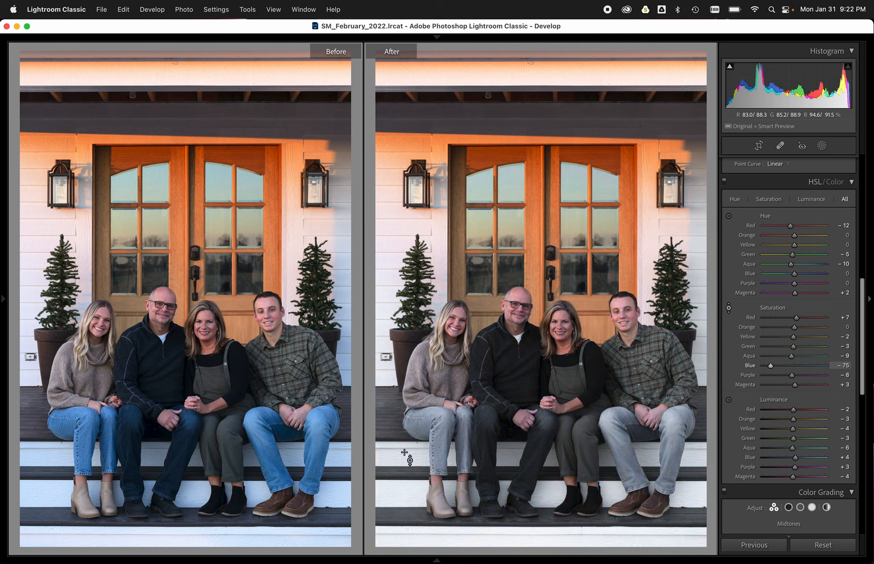
{"action": "key", "text": "super+z"}
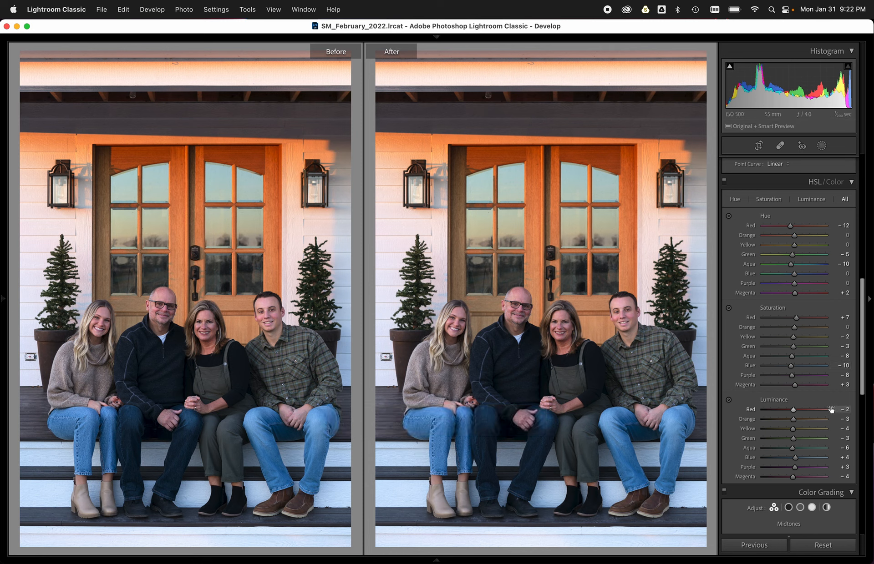
Use target adjustments on the photo's blue areas to set Blue luminance to +17 and Blue saturation to +3.
{"action": "left_click_drag", "start_coordinate": [415, 460], "coordinate": [415, 459]}
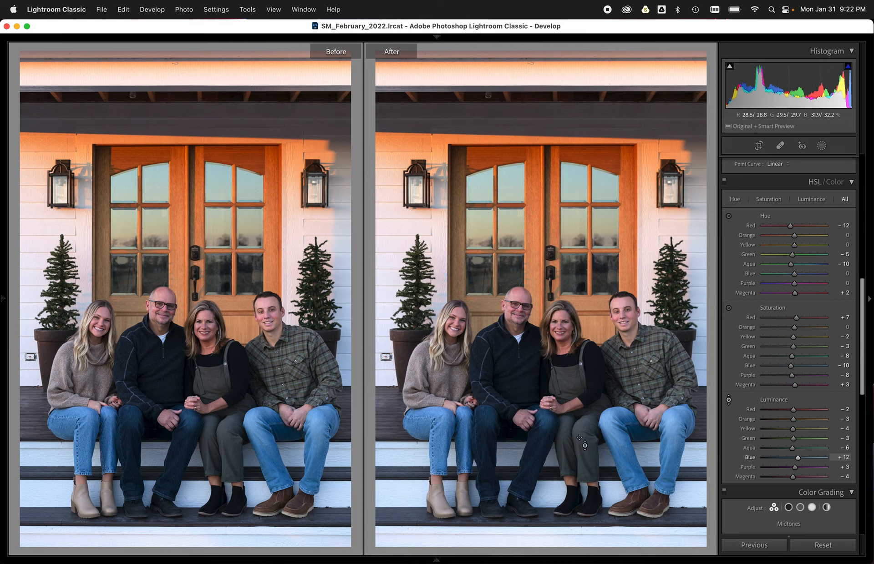
{"action": "key", "text": "alt+shift+super+s"}
{"action": "left_click_drag", "start_coordinate": [623, 438], "coordinate": [623, 434]}
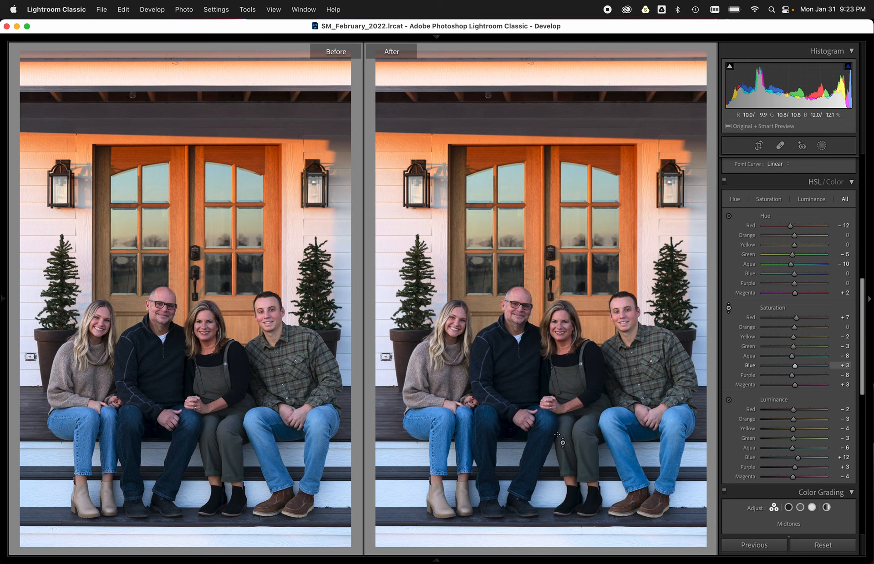
{"action": "key", "text": "super+alt+shift+l"}
{"action": "left_click_drag", "start_coordinate": [572, 495], "coordinate": [571, 491]}
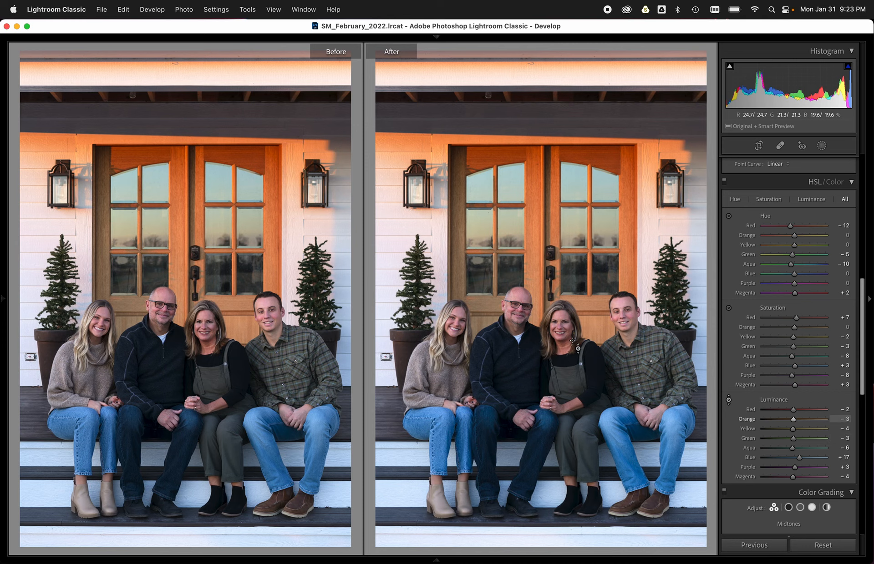
Use a Hue target adjustment on the woman's face to set Red hue to +4 and Magenta hue to +43.
{"action": "key", "text": "z"}
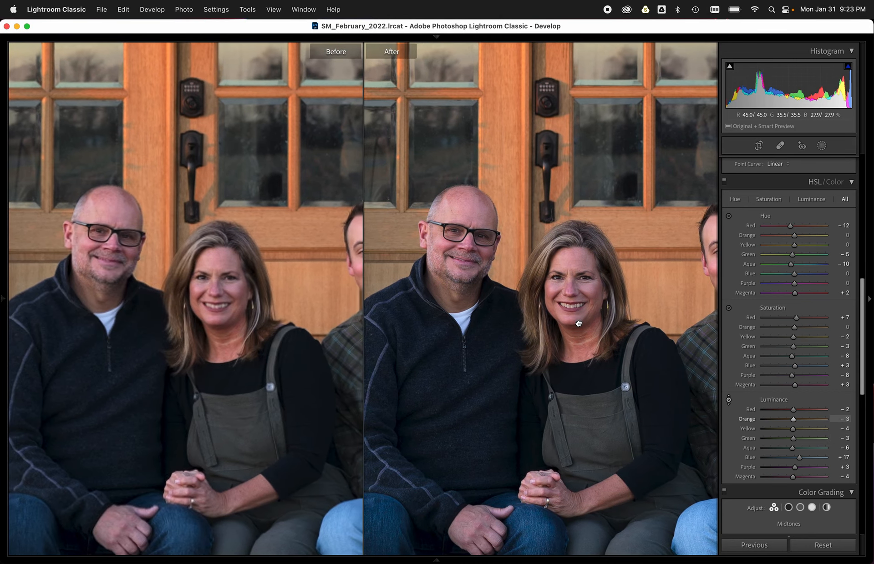
{"action": "key", "text": "z"}
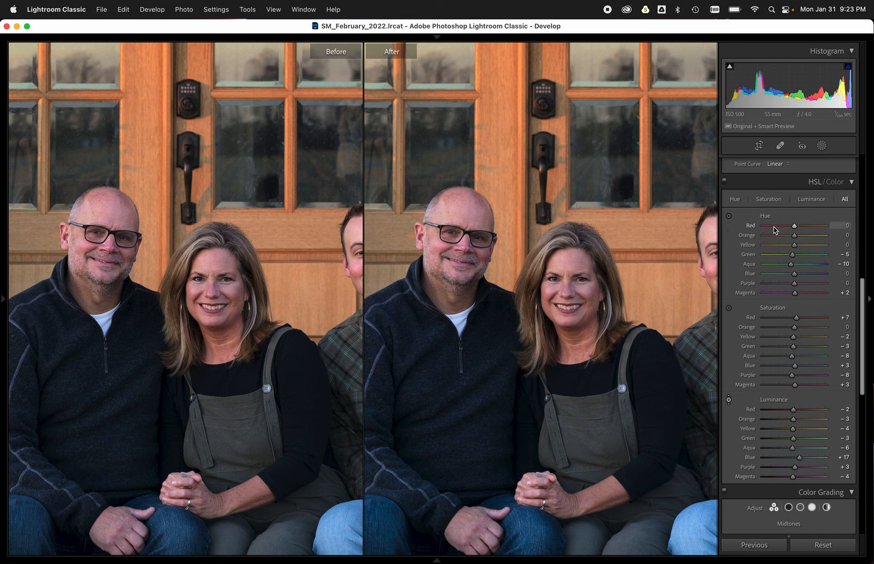
{"action": "left_click", "coordinate": [728, 216]}
{"action": "mouse_move", "coordinate": [586, 292]}
{"action": "left_mouse_down"}
{"action": "mouse_move", "coordinate": [585, 244]}
{"action": "mouse_move", "coordinate": [585, 314]}
{"action": "mouse_move", "coordinate": [586, 240]}
{"action": "mouse_move", "coordinate": [586, 313]}
{"action": "mouse_move", "coordinate": [586, 246]}
{"action": "mouse_move", "coordinate": [586, 281]}
{"action": "left_mouse_up"}
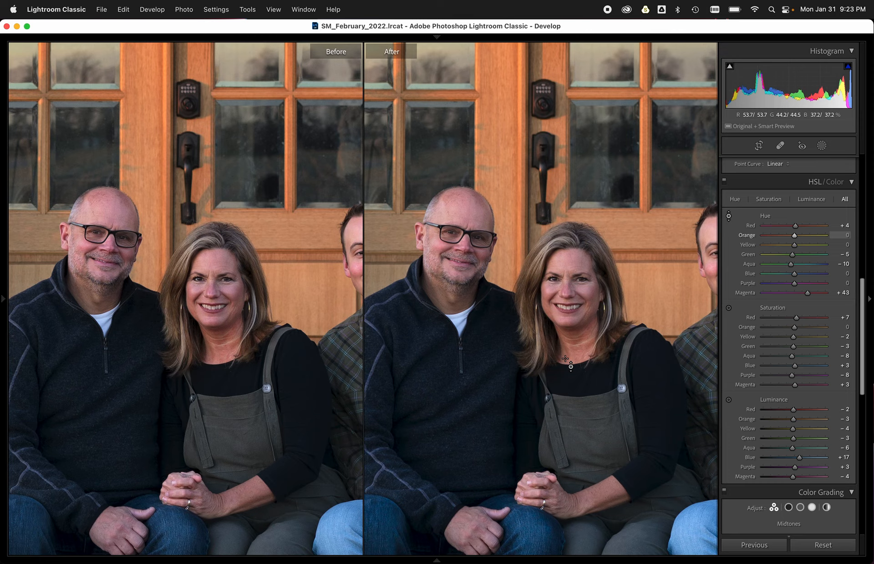
{"action": "key", "text": "z"}
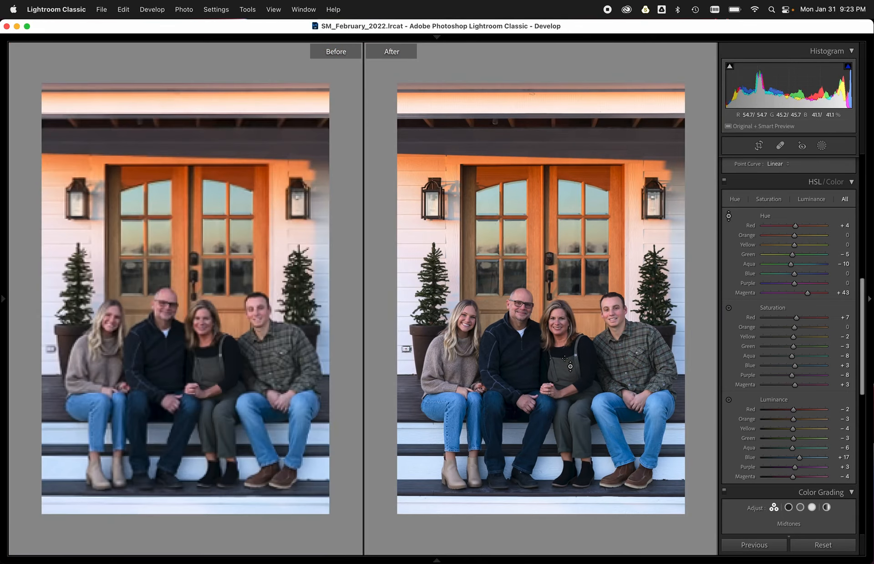
{"action": "key", "text": "z"}
{"action": "key", "text": "z"}
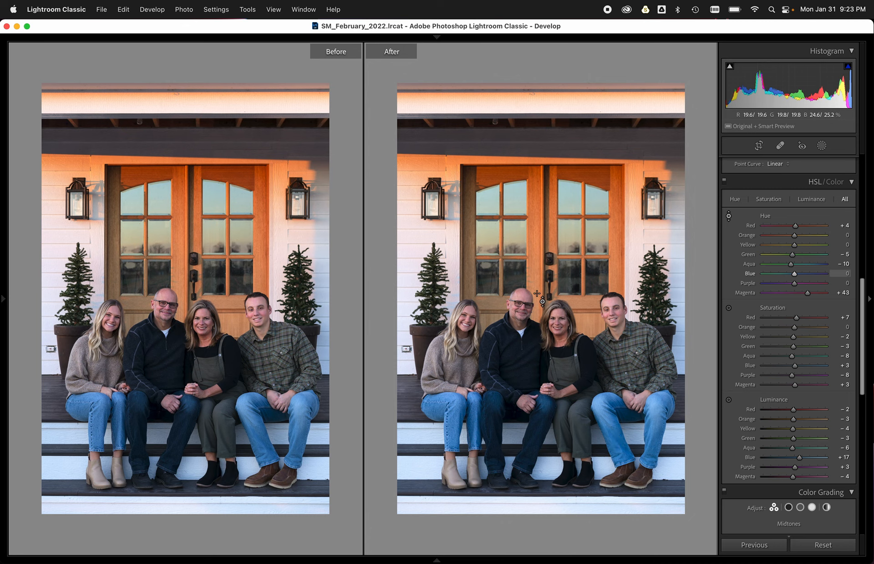
Use a Saturation target adjustment on the man's face to set Red saturation to 0 and Orange saturation to −8.
{"action": "key", "text": "super+equal"}
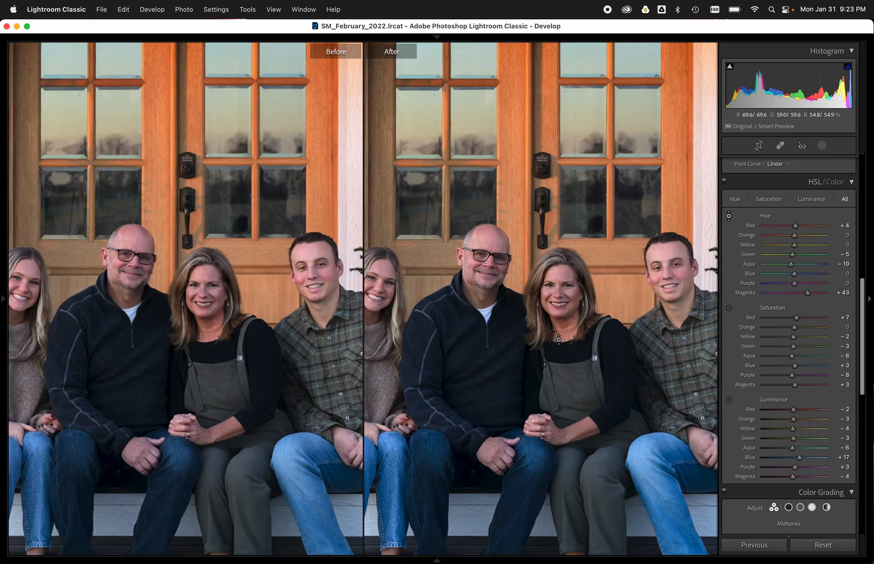
{"action": "key", "text": "super+equal"}
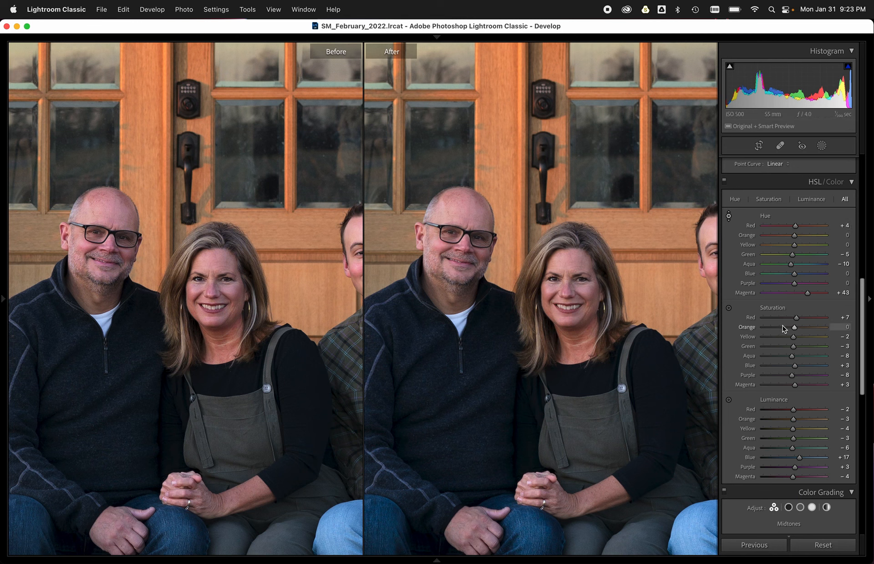
{"action": "left_click", "coordinate": [729, 308]}
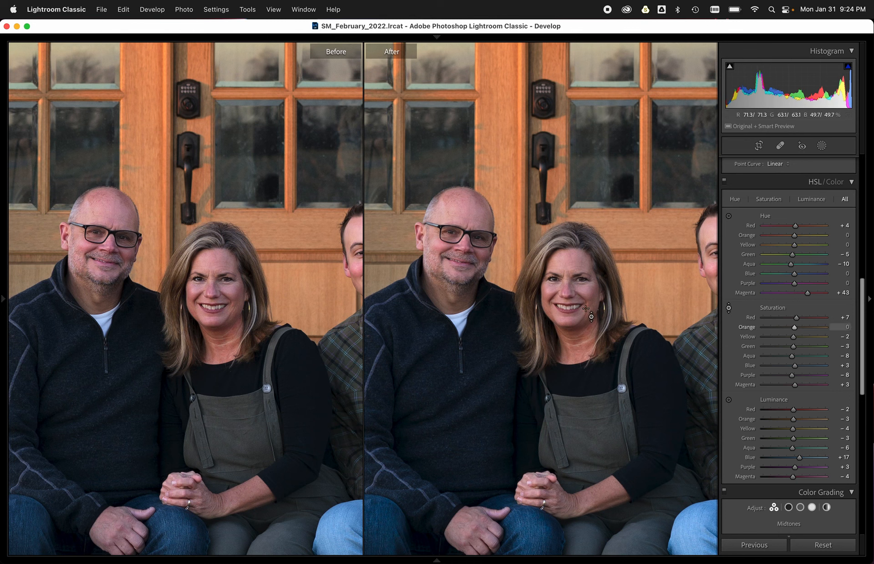
{"action": "left_click_drag", "start_coordinate": [440, 262], "coordinate": [440, 274]}
{"action": "key", "text": "z"}
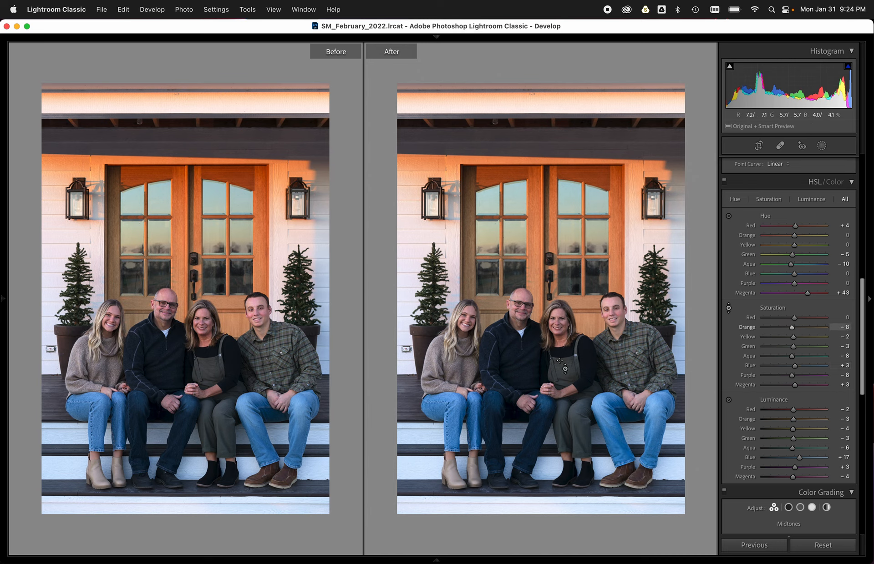
{"action": "key", "text": "z"}
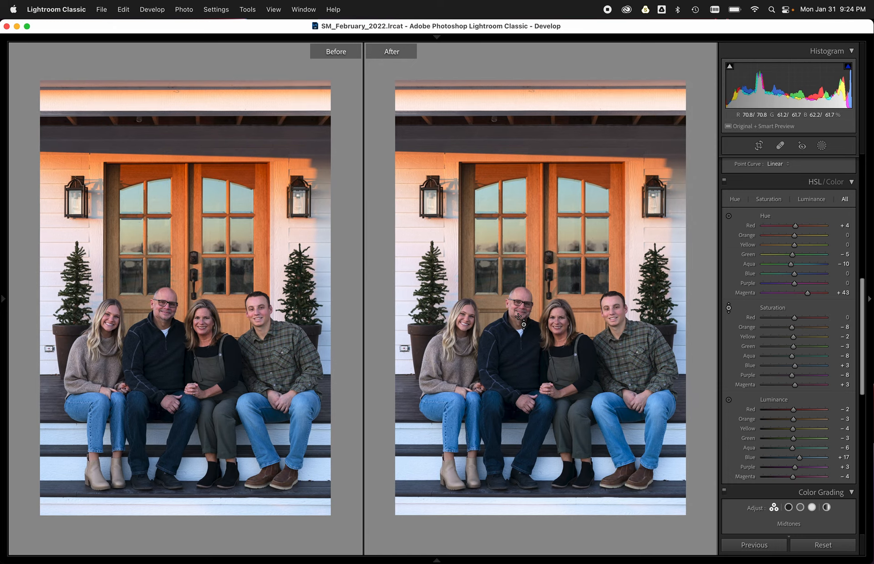
{"action": "key", "text": "z"}
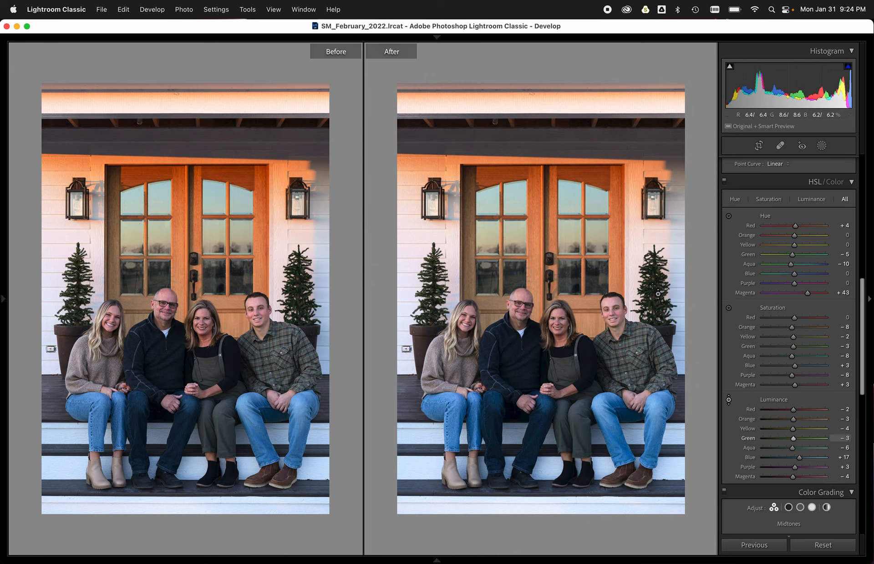
Try raising Green luminance to +77 on the potted tree and resetting Magenta hue to 0, undoing both changes.
{"action": "left_click_drag", "start_coordinate": [654, 292], "coordinate": [654, 259]}
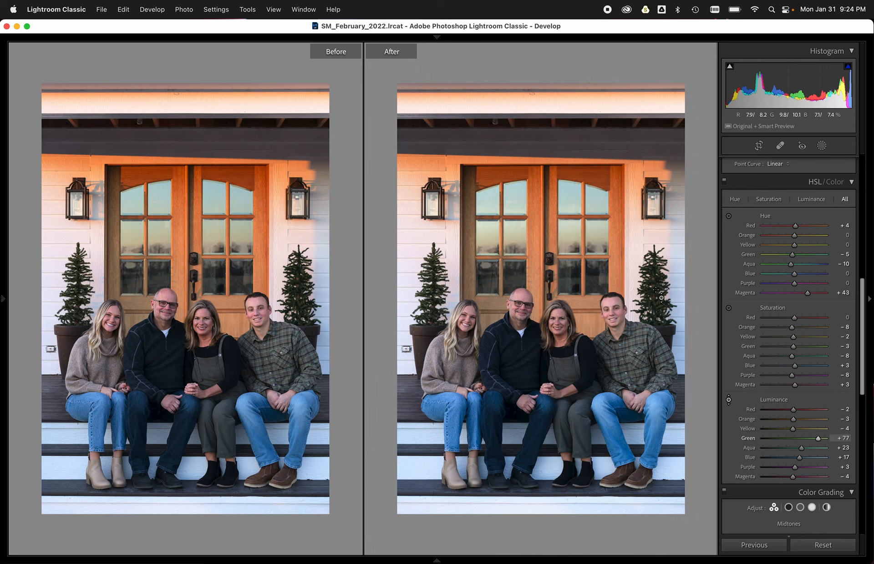
{"action": "key", "text": "super+z"}
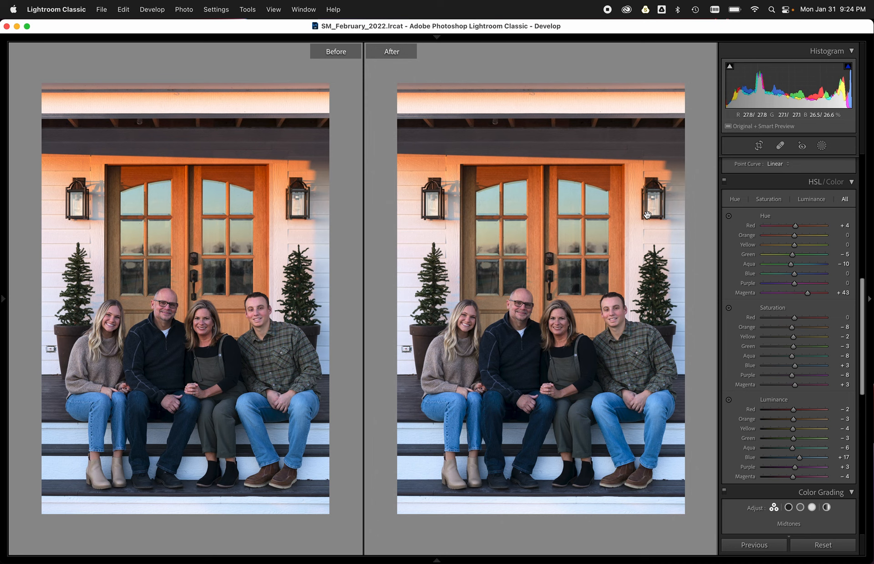
{"action": "left_click", "coordinate": [556, 322]}
{"action": "left_click", "coordinate": [555, 328]}
{"action": "left_click", "coordinate": [554, 327]}
{"action": "left_click", "coordinate": [552, 326]}
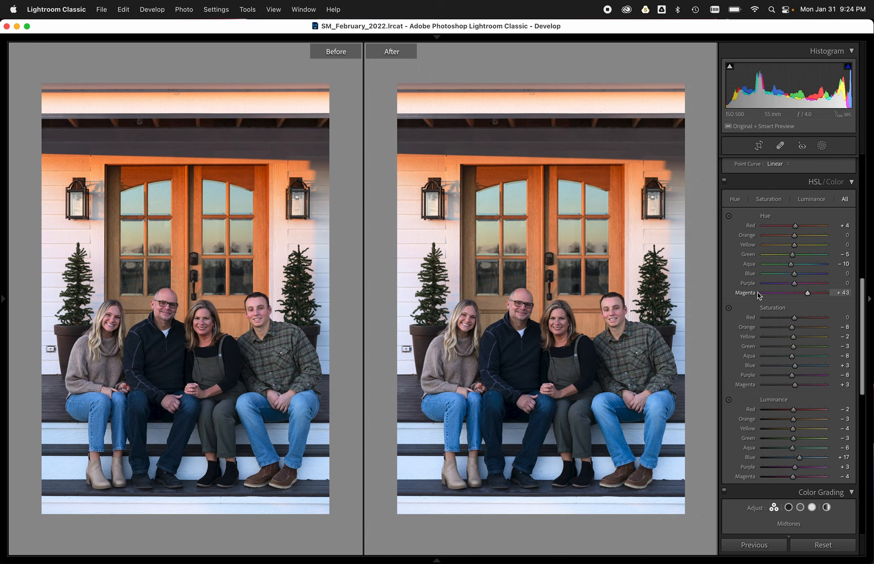
{"action": "key", "text": "super+z"}
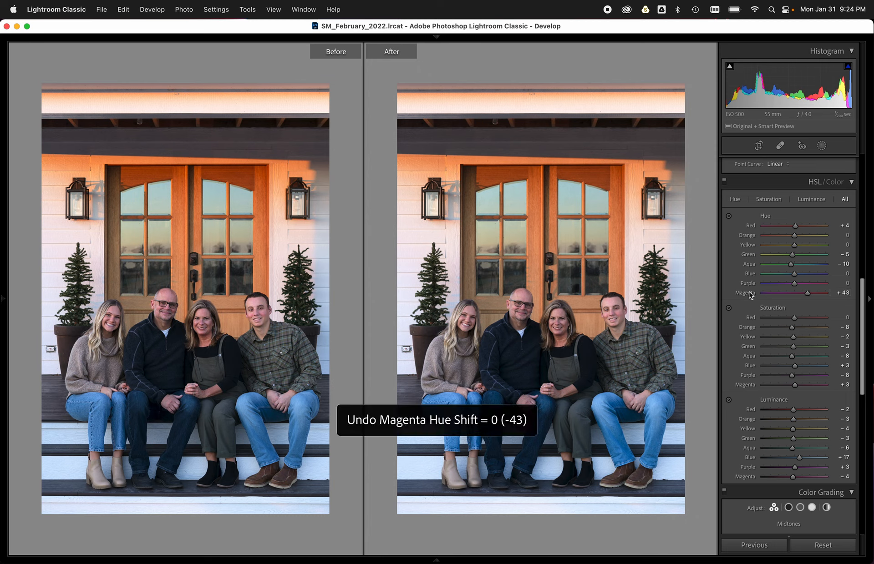
Tint the midtones yellow in Color Grading with Hue 65 and Saturation 21.
{"action": "scroll", "coordinate": [727, 460], "scroll_direction": "down", "scroll_amount": 10}
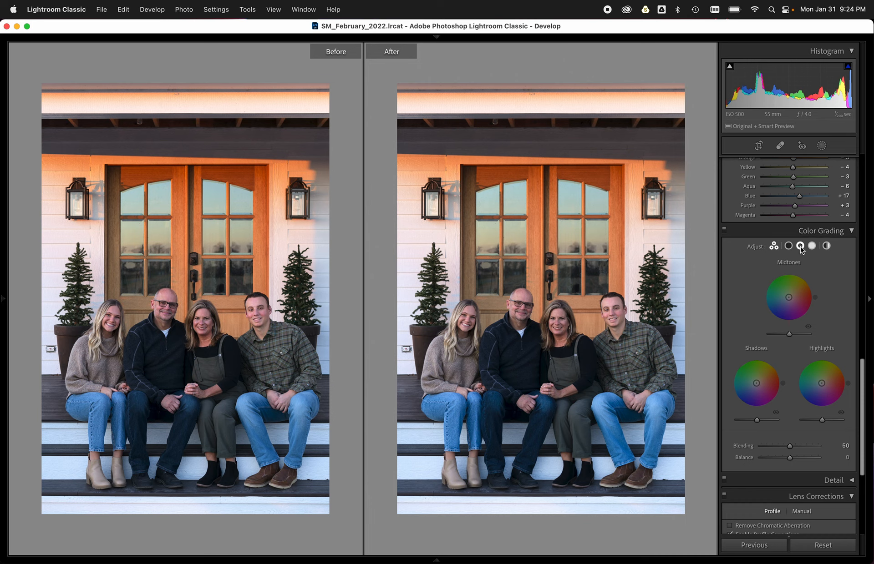
{"action": "left_click", "coordinate": [800, 246]}
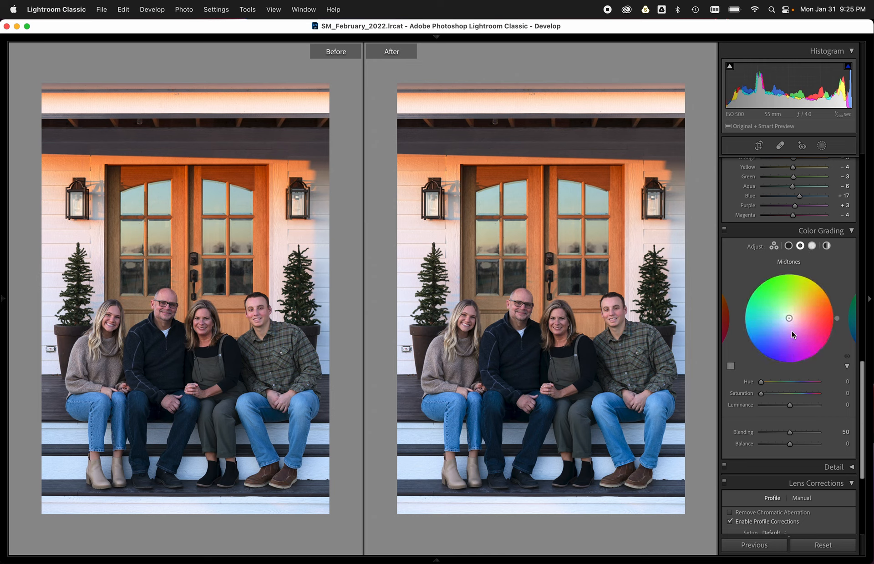
{"action": "left_click_drag", "start_coordinate": [789, 318], "coordinate": [791, 314]}
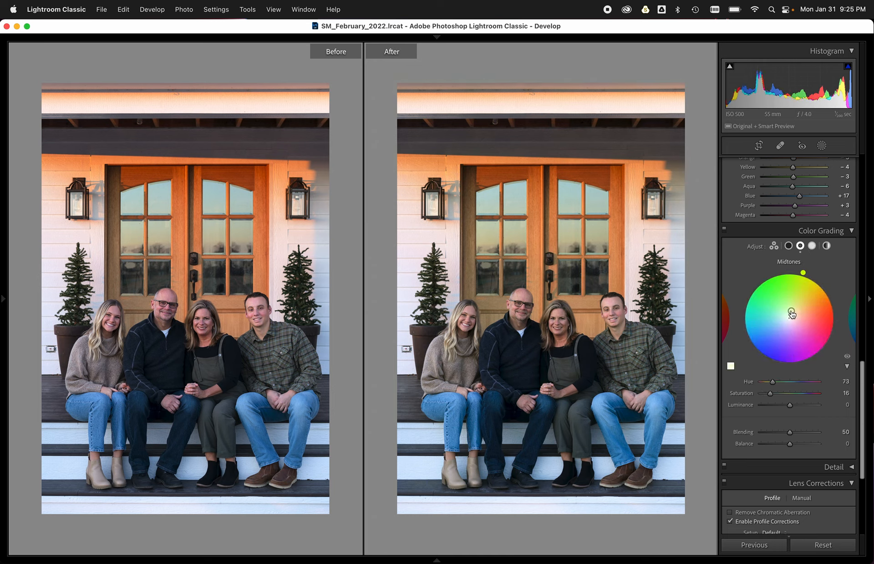
{"action": "left_click_drag", "start_coordinate": [802, 274], "coordinate": [811, 276]}
{"action": "left_click_drag", "start_coordinate": [792, 311], "coordinate": [793, 309]}
Compare the photo with Color Grading switched off and on, and reduce the midtones saturation to 6.
{"action": "left_click", "coordinate": [724, 231]}
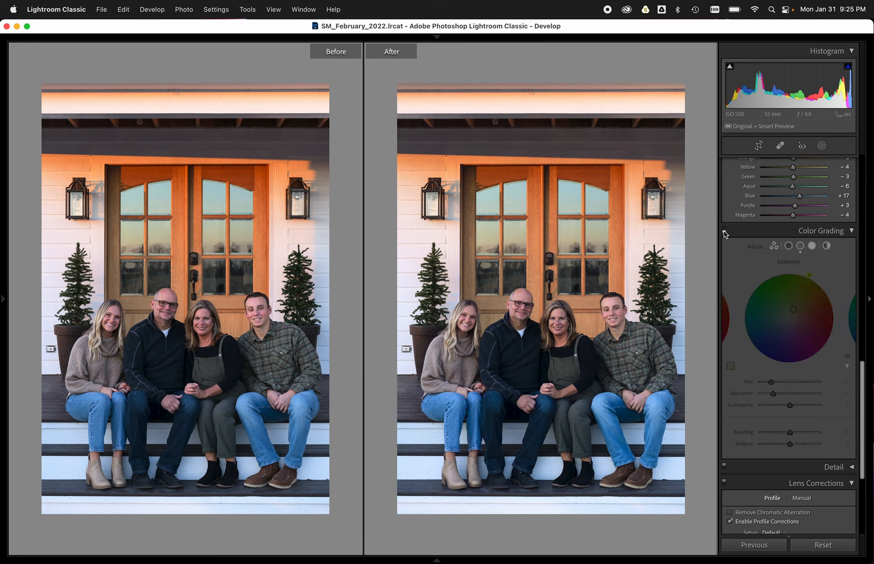
{"action": "left_click", "coordinate": [724, 231]}
{"action": "left_click", "coordinate": [724, 231]}
{"action": "left_click", "coordinate": [724, 231]}
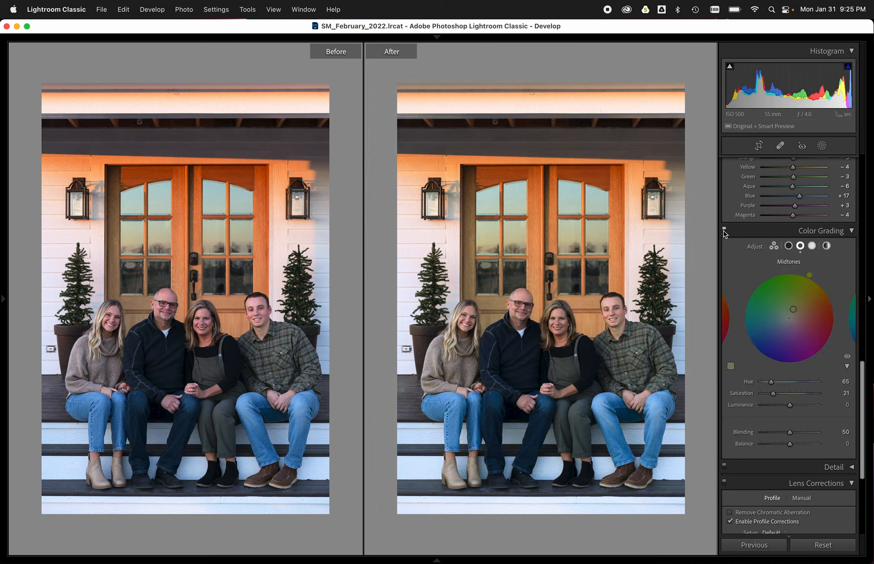
{"action": "left_click", "coordinate": [724, 231]}
{"action": "left_click_drag", "start_coordinate": [792, 310], "coordinate": [789, 318]}
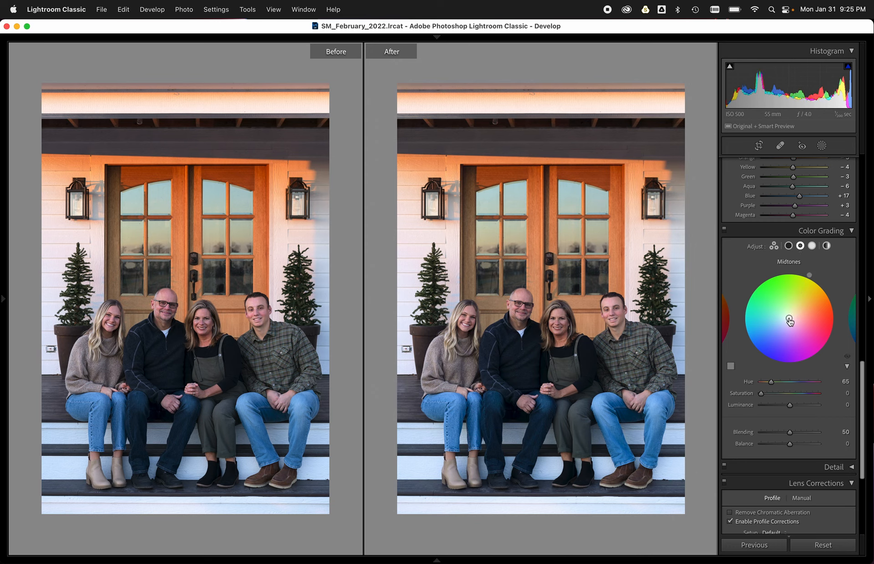
{"action": "left_click_drag", "start_coordinate": [761, 394], "coordinate": [764, 394]}
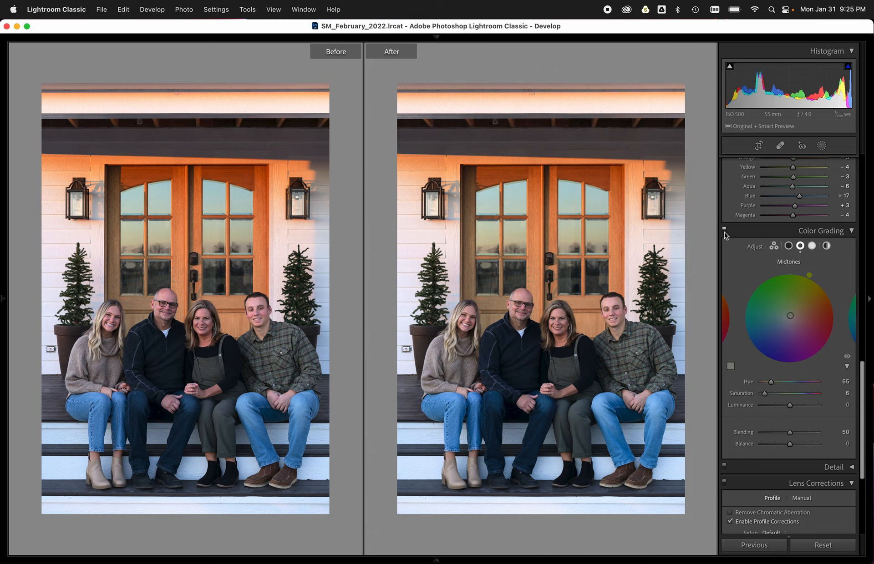
Compare the before and after versions in the single-photo view, and return to the side-by-side view.
{"action": "key", "text": "y"}
{"action": "key", "text": "backslash"}
{"action": "key", "text": "backslash"}
{"action": "key", "text": "backslash"}
{"action": "key", "text": "backslash"}
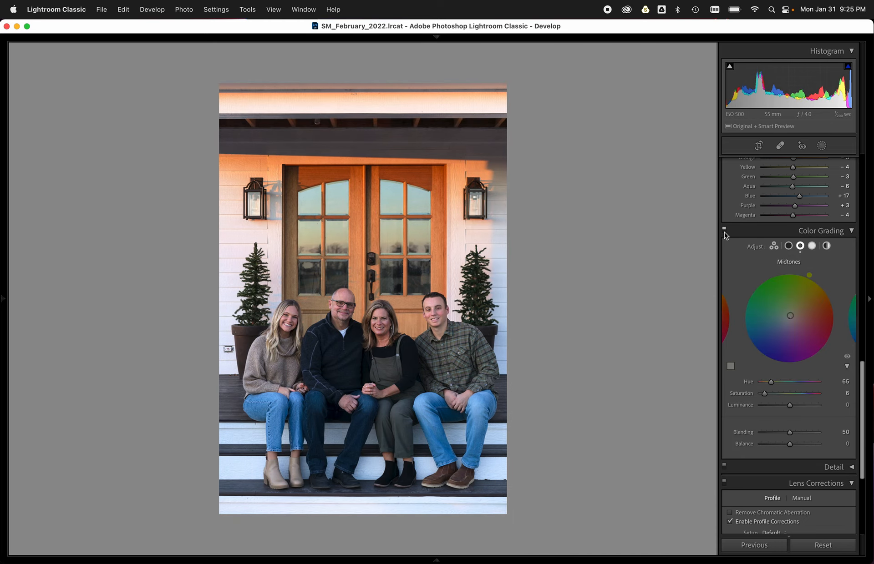
{"action": "key", "text": "backslash"}
{"action": "key", "text": "backslash"}
{"action": "key", "text": "y"}
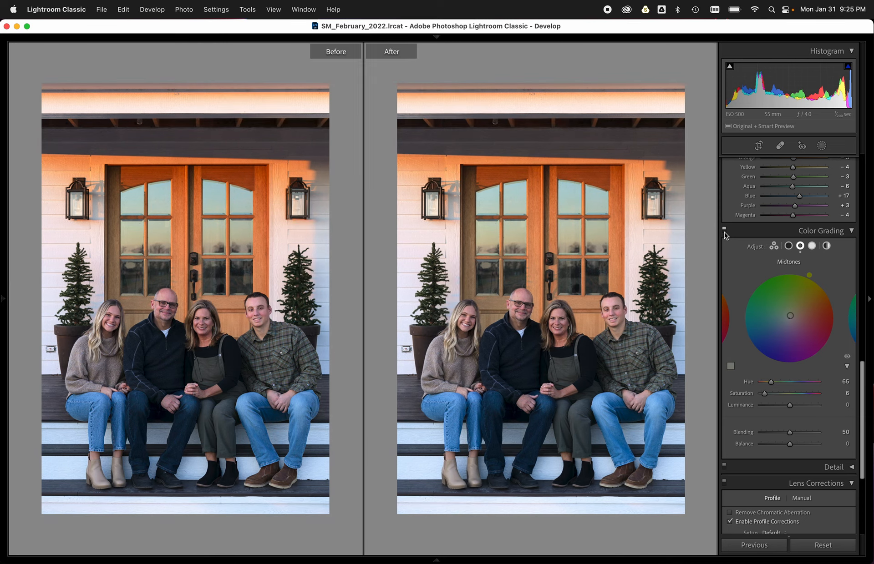
Switch to the single-photo view and check the midtones tint with Color Grading off and on, leaving it on.
{"action": "left_click", "coordinate": [724, 232]}
{"action": "left_click", "coordinate": [724, 231]}
{"action": "key", "text": "y"}
{"action": "left_click", "coordinate": [724, 231]}
{"action": "left_click", "coordinate": [724, 232]}
{"action": "left_click", "coordinate": [724, 231]}
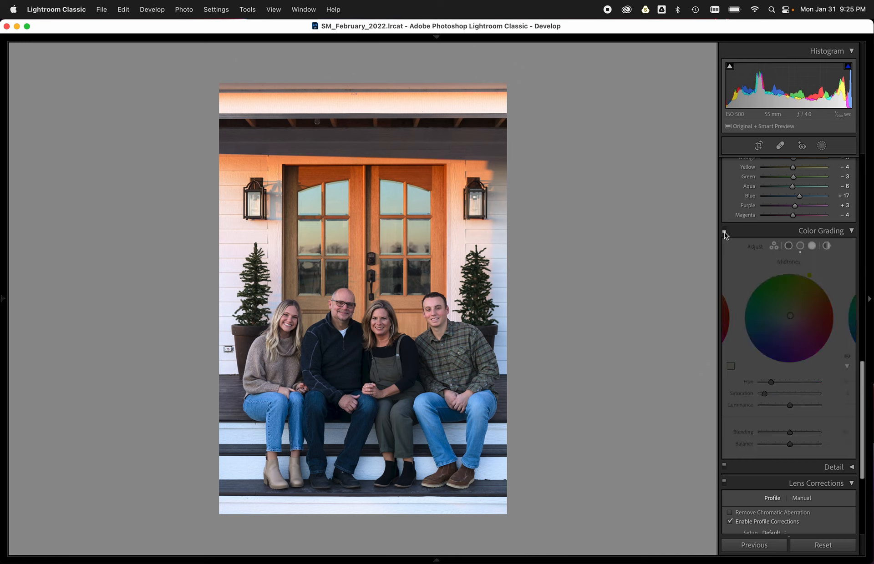
{"action": "left_click", "coordinate": [724, 231]}
{"action": "left_click", "coordinate": [724, 231]}
{"action": "left_click", "coordinate": [724, 231]}
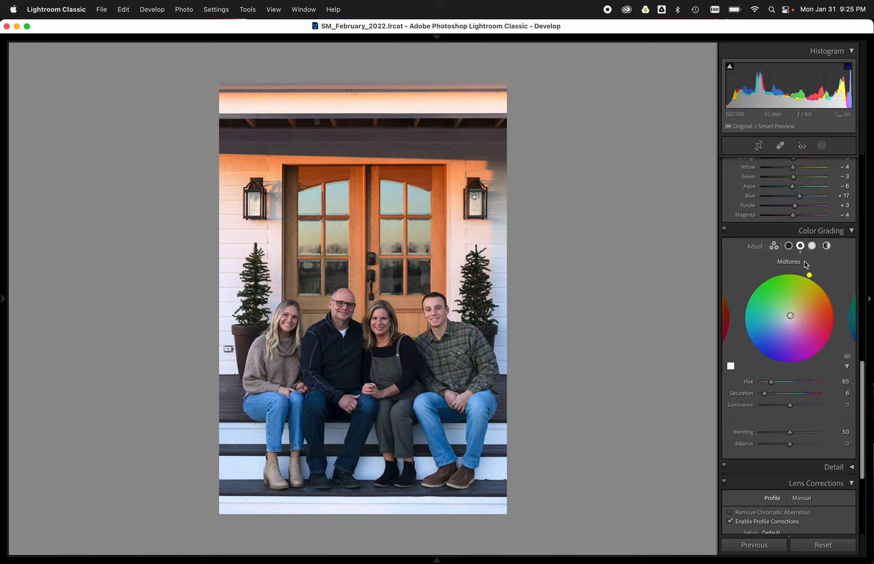
Tint the shadows in Color Grading with Hue 64 and Saturation 5.
{"action": "left_click", "coordinate": [788, 246]}
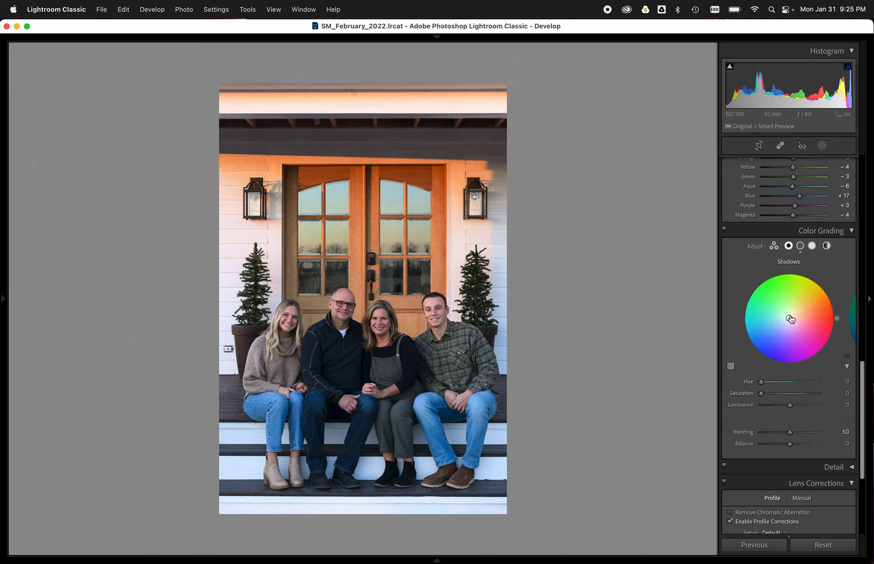
{"action": "left_click", "coordinate": [789, 316]}
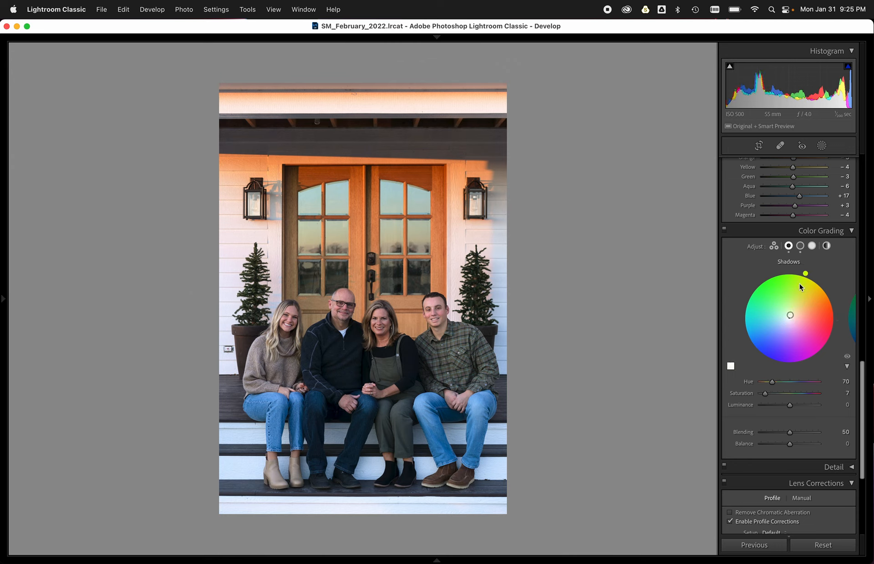
{"action": "left_click_drag", "start_coordinate": [808, 274], "coordinate": [809, 275]}
{"action": "left_click_drag", "start_coordinate": [765, 393], "coordinate": [767, 394]}
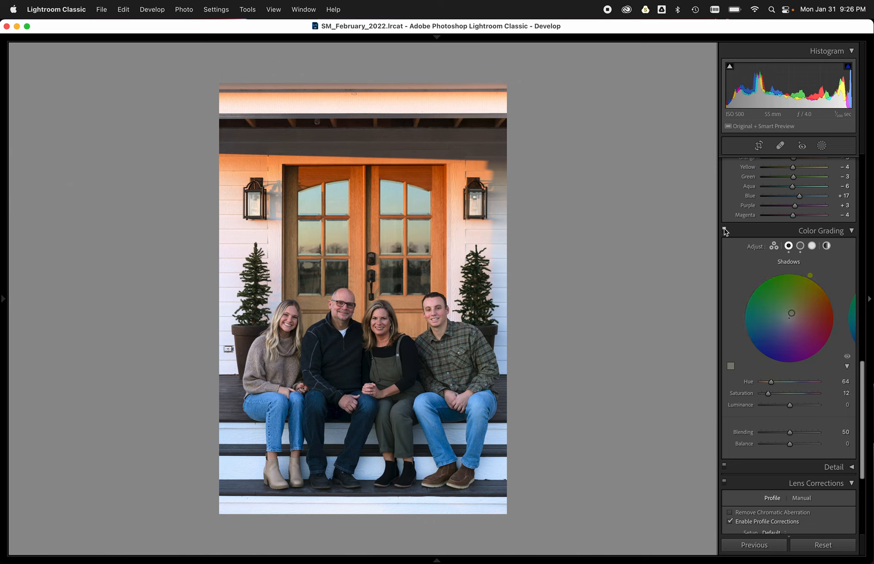
{"action": "key", "text": "Down"}
{"action": "key", "text": "Down"}
{"action": "scroll", "coordinate": [776, 394], "scroll_direction": "up", "scroll_amount": 3}
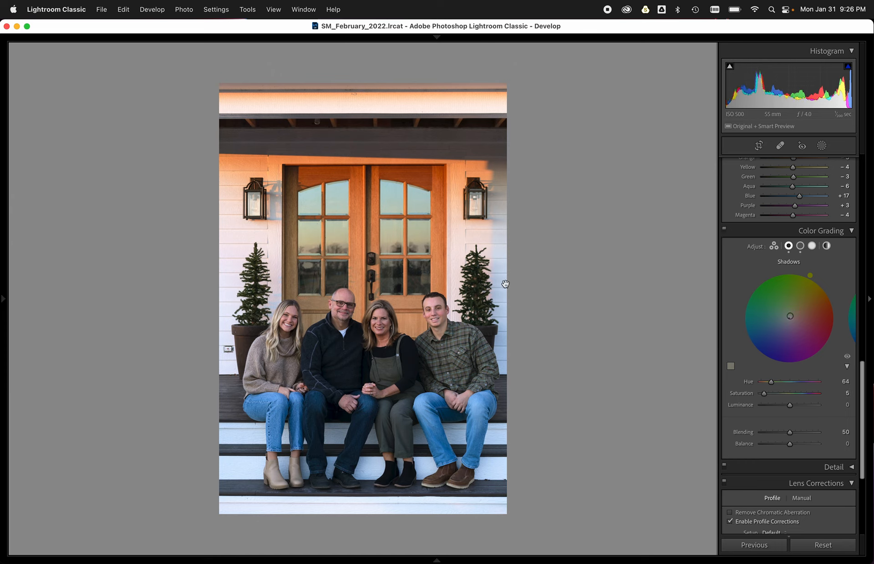
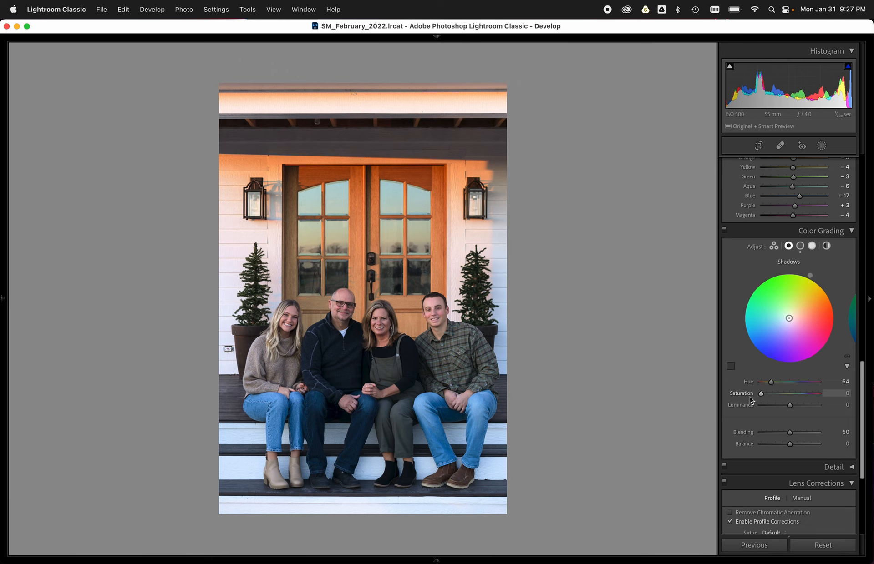
Set the midtones luminance to +18 and collapse the Color Grading and Lens Corrections sections.
{"action": "left_click", "coordinate": [800, 246]}
{"action": "mouse_move", "coordinate": [785, 408]}
{"action": "left_mouse_down"}
{"action": "mouse_move", "coordinate": [810, 404]}
{"action": "mouse_move", "coordinate": [766, 407]}
{"action": "mouse_move", "coordinate": [795, 411]}
{"action": "left_mouse_up"}
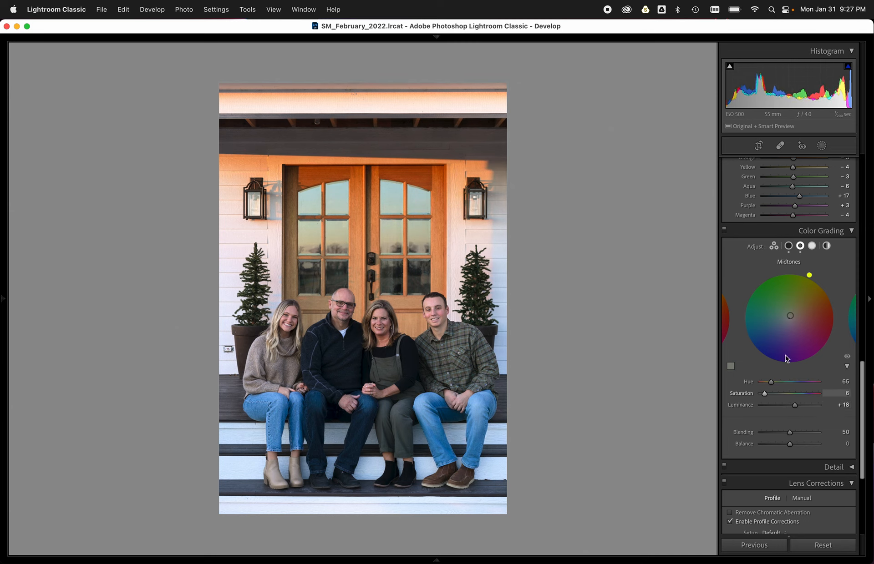
{"action": "left_click", "coordinate": [721, 231]}
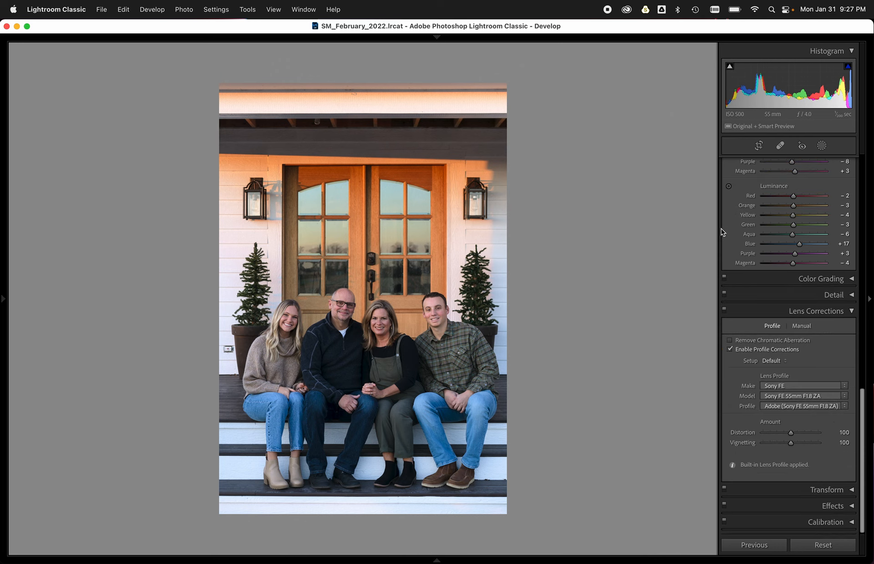
{"action": "left_click", "coordinate": [746, 309]}
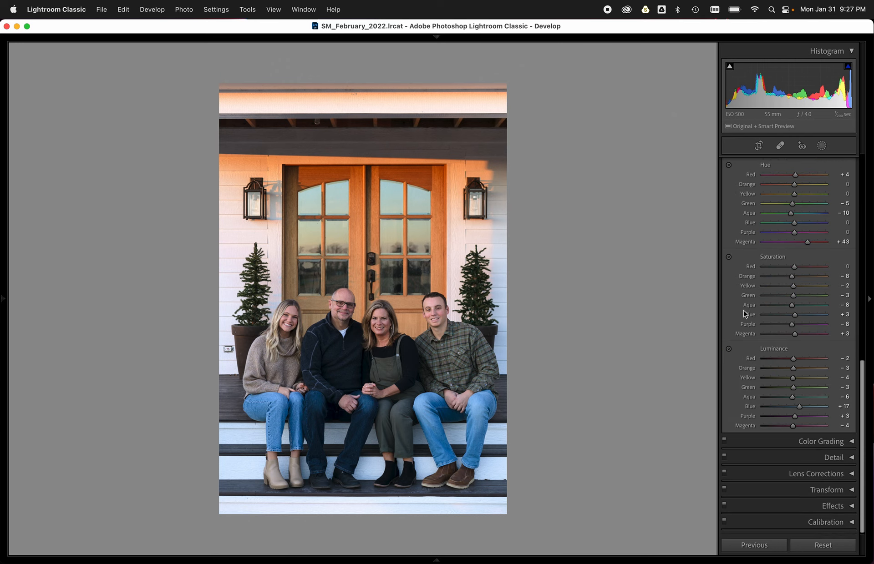
Reopen Color Grading and compare the photo with its midtones and shadows grading off and on, leaving it on.
{"action": "left_click", "coordinate": [748, 441]}
{"action": "left_click", "coordinate": [724, 307]}
{"action": "left_click", "coordinate": [724, 307]}
{"action": "left_click", "coordinate": [724, 308]}
{"action": "left_click", "coordinate": [724, 308]}
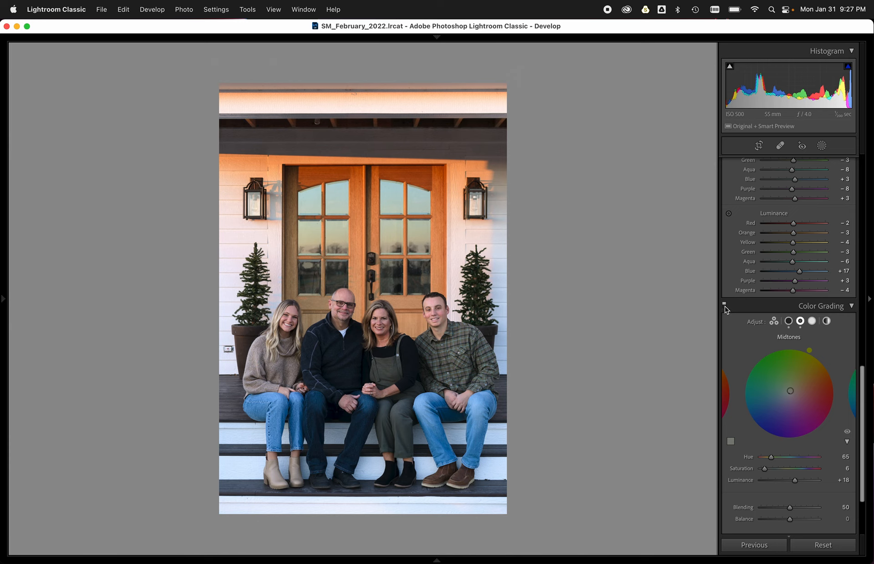
Zoom in on the family's faces and compare the photo with Color Grading off and on, leaving it on.
{"action": "left_click", "coordinate": [724, 307]}
{"action": "left_click", "coordinate": [724, 307]}
{"action": "left_click", "coordinate": [525, 295]}
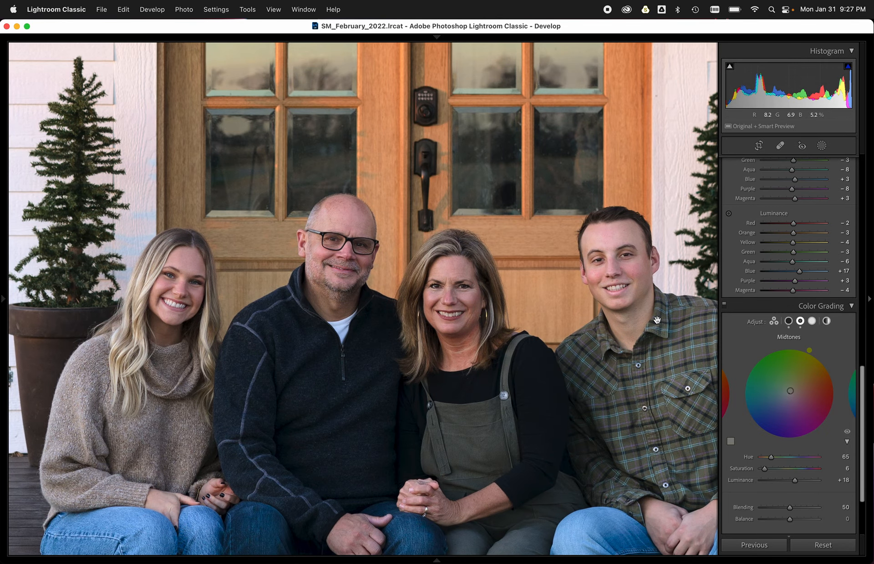
{"action": "left_click", "coordinate": [724, 308]}
{"action": "left_click", "coordinate": [724, 308]}
{"action": "left_click", "coordinate": [724, 307]}
{"action": "left_click", "coordinate": [724, 307]}
{"action": "left_click", "coordinate": [724, 307]}
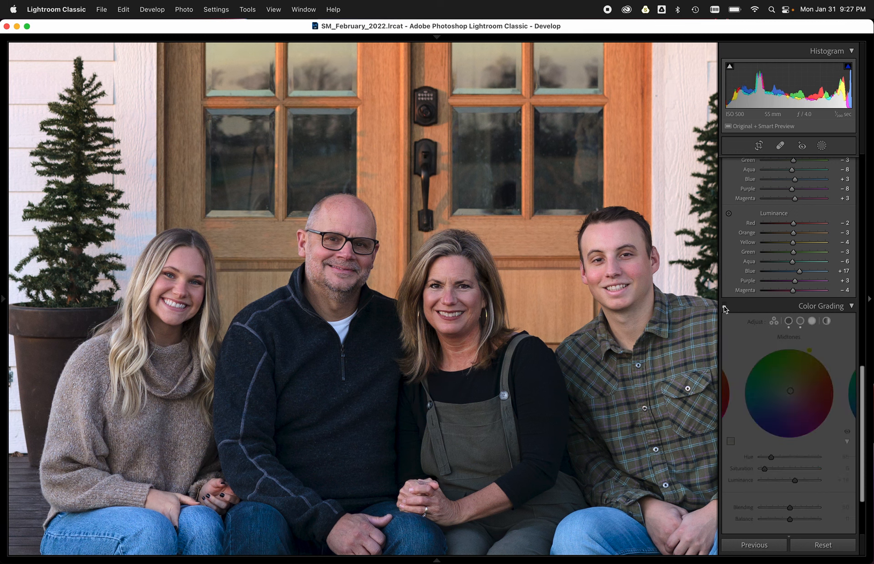
{"action": "left_click", "coordinate": [724, 308]}
{"action": "left_click", "coordinate": [724, 308]}
{"action": "left_click", "coordinate": [724, 307]}
{"action": "key", "text": "z"}
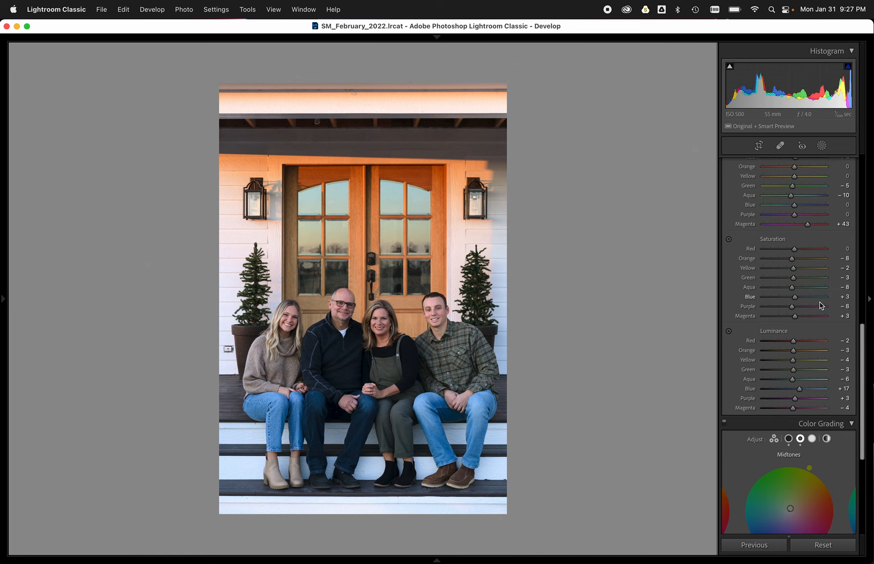
Collapse the HSL section and compare the whole photo with its HSL adjustments off and on, leaving them on.
{"action": "scroll", "coordinate": [818, 305], "scroll_direction": "up", "scroll_amount": 10}
{"action": "left_click", "coordinate": [727, 320]}
{"action": "left_click", "coordinate": [724, 317]}
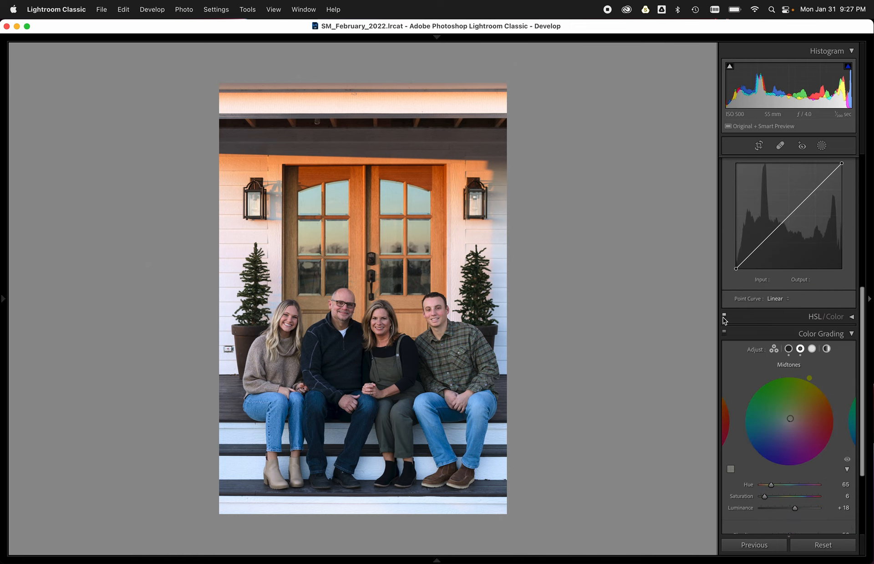
{"action": "left_click", "coordinate": [724, 317]}
{"action": "left_click", "coordinate": [723, 318]}
{"action": "left_click", "coordinate": [723, 318]}
{"action": "left_click", "coordinate": [724, 318]}
{"action": "left_click", "coordinate": [724, 318]}
{"action": "left_click", "coordinate": [724, 319]}
{"action": "left_click", "coordinate": [724, 319]}
{"action": "left_click", "coordinate": [724, 319]}
{"action": "left_click", "coordinate": [752, 334]}
{"action": "left_click", "coordinate": [726, 424]}
Warm the white balance by setting the temperature to 5,250.
{"action": "scroll", "coordinate": [790, 228], "scroll_direction": "up", "scroll_amount": 6}
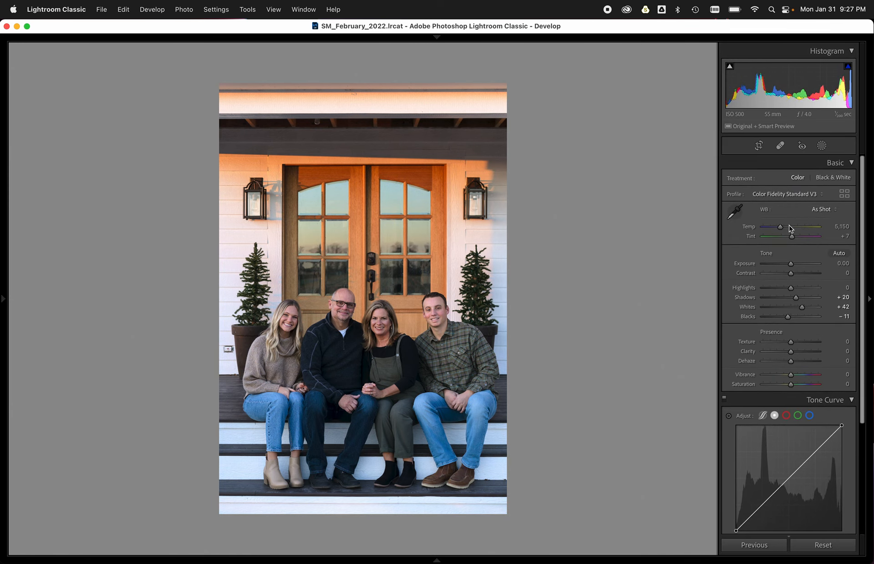
{"action": "key", "text": "Up"}
{"action": "key", "text": "Up"}
{"action": "key", "text": "Up"}
{"action": "key", "text": "Down"}
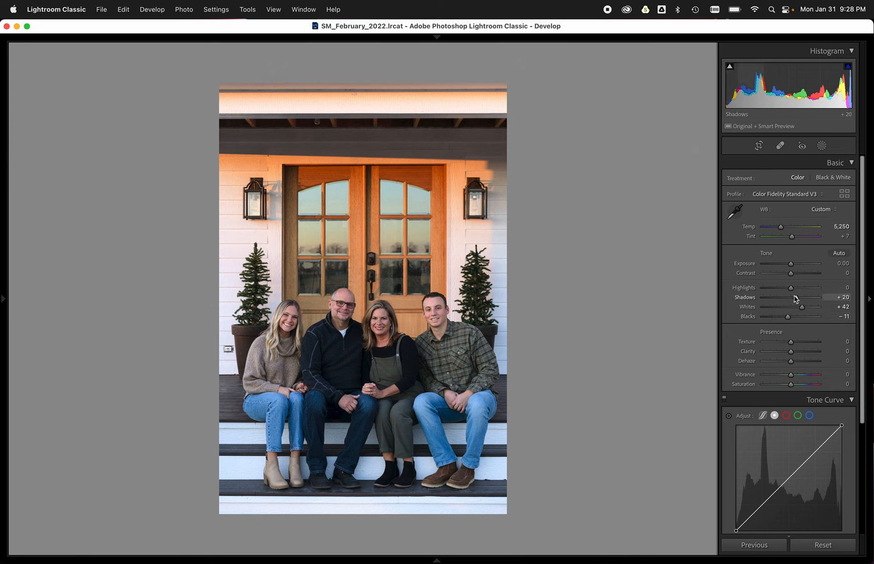
Set the shadows to +30 and the highlights to −20, and check the photo against its before version.
{"action": "left_click_drag", "start_coordinate": [796, 298], "coordinate": [784, 289]}
{"action": "key", "text": "Down"}
{"action": "key", "text": "backslash"}
{"action": "key", "text": "backslash"}
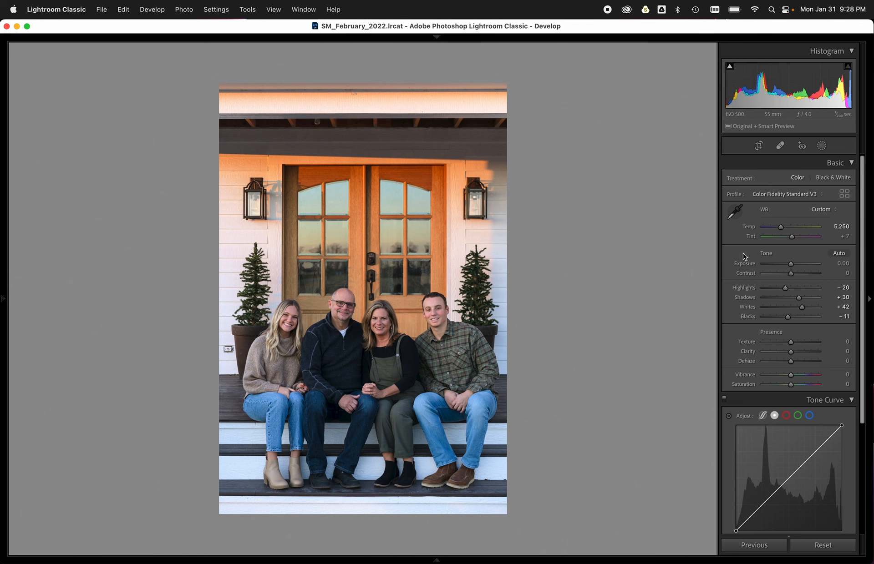
Review the portrait copies together in the Library, open the second one in single-photo view and return to the grid.
{"action": "key", "text": "g"}
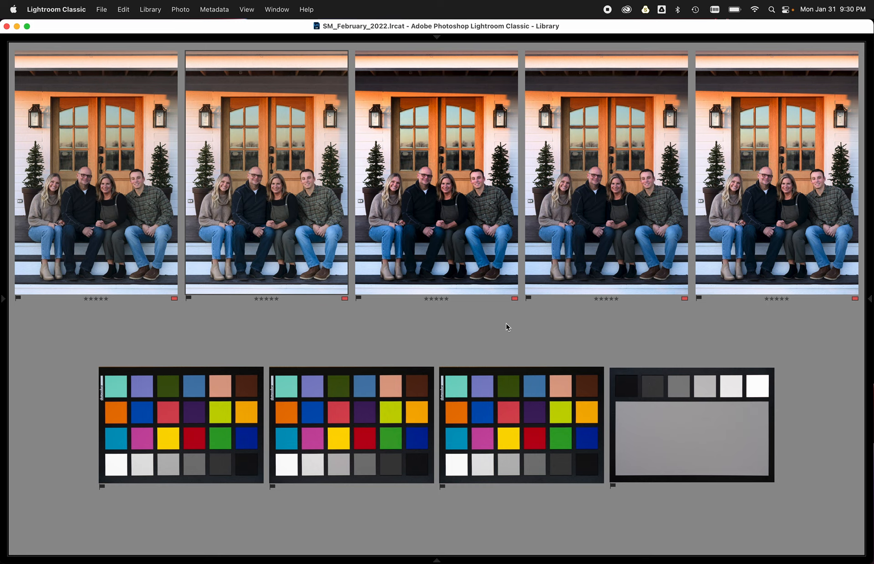
{"action": "double_click", "coordinate": [293, 241]}
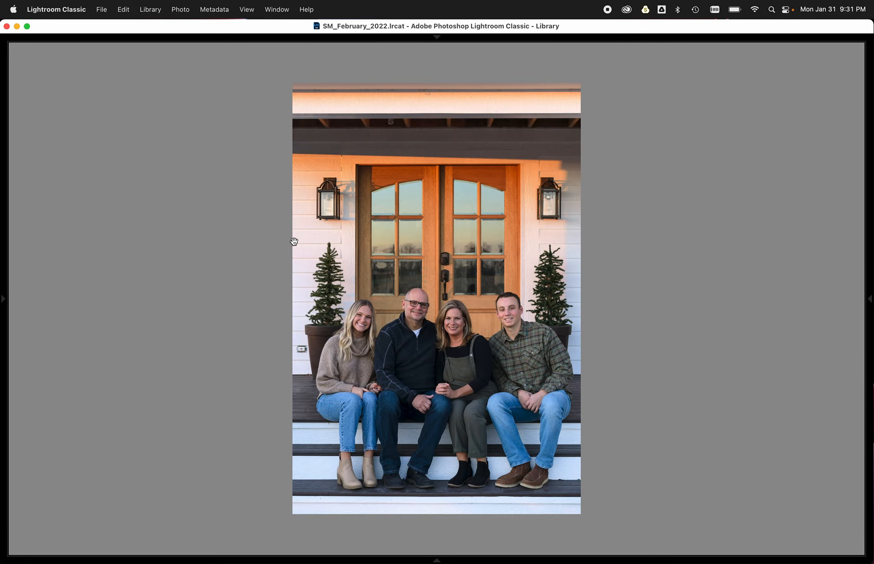
{"action": "key", "text": "g"}
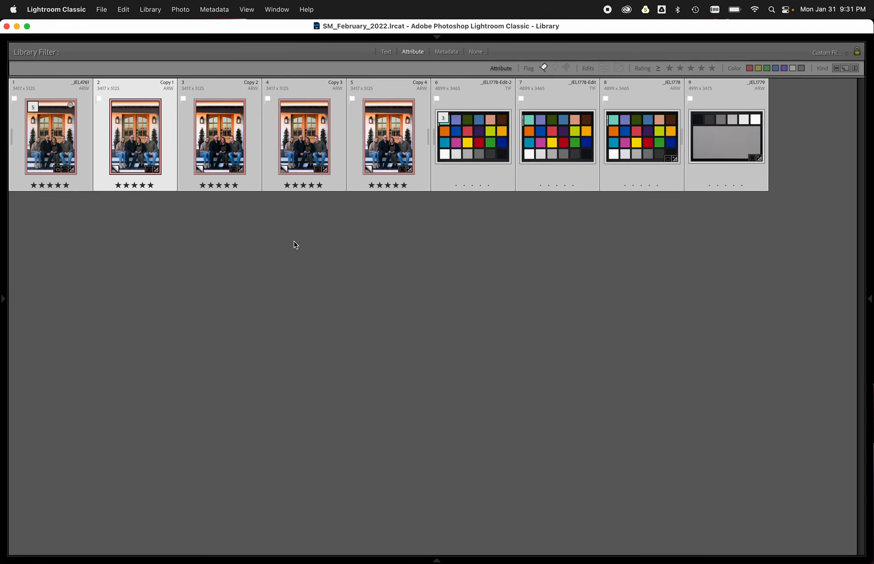
Reopen the second portrait copy in Develop and compare its before and after versions repeatedly, ending on the edited version.
{"action": "key", "text": "d"}
{"action": "key", "text": "backslash"}
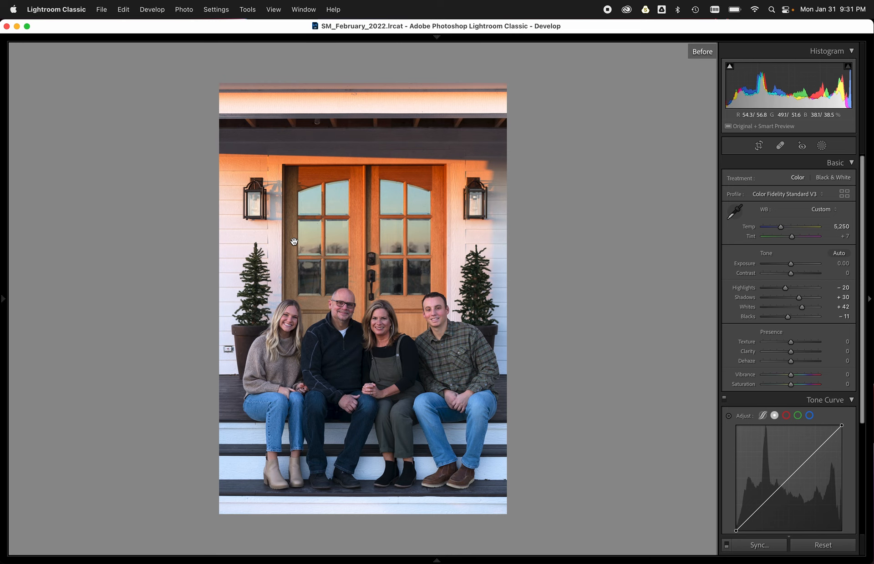
{"action": "key", "text": "backslash"}
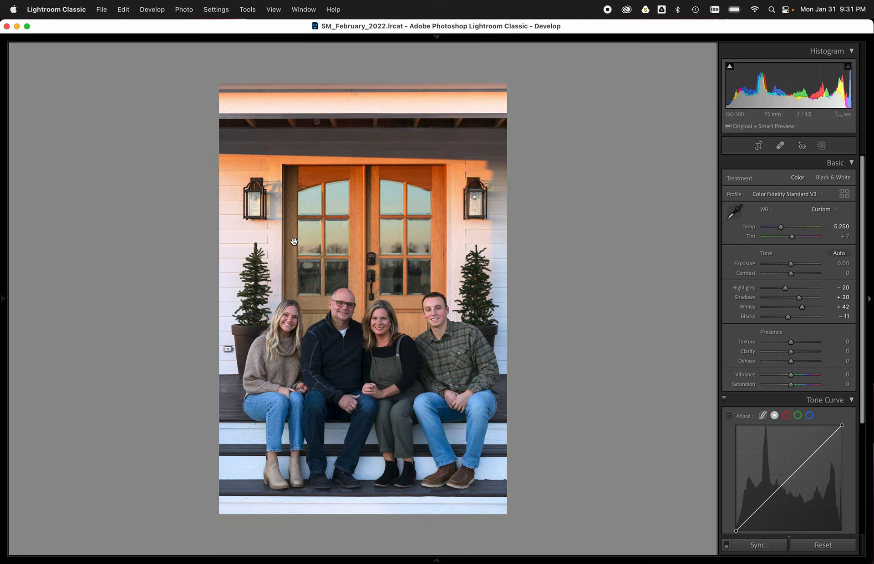
{"action": "key", "text": "backslash"}
{"action": "key", "text": "backslash"}
{"action": "key", "text": "backslash"}
{"action": "key", "text": "backslash"}
{"action": "key", "text": "backslash"}
{"action": "key", "text": "backslash"}
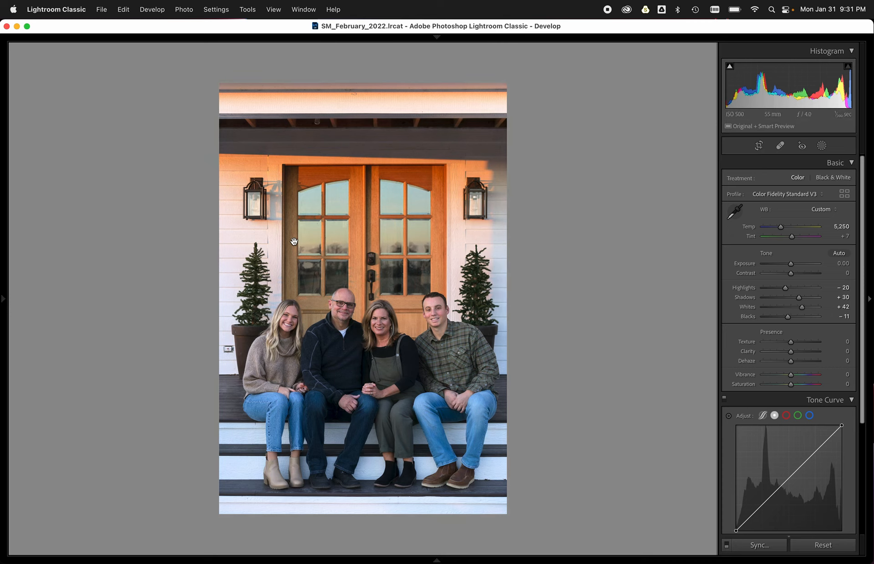